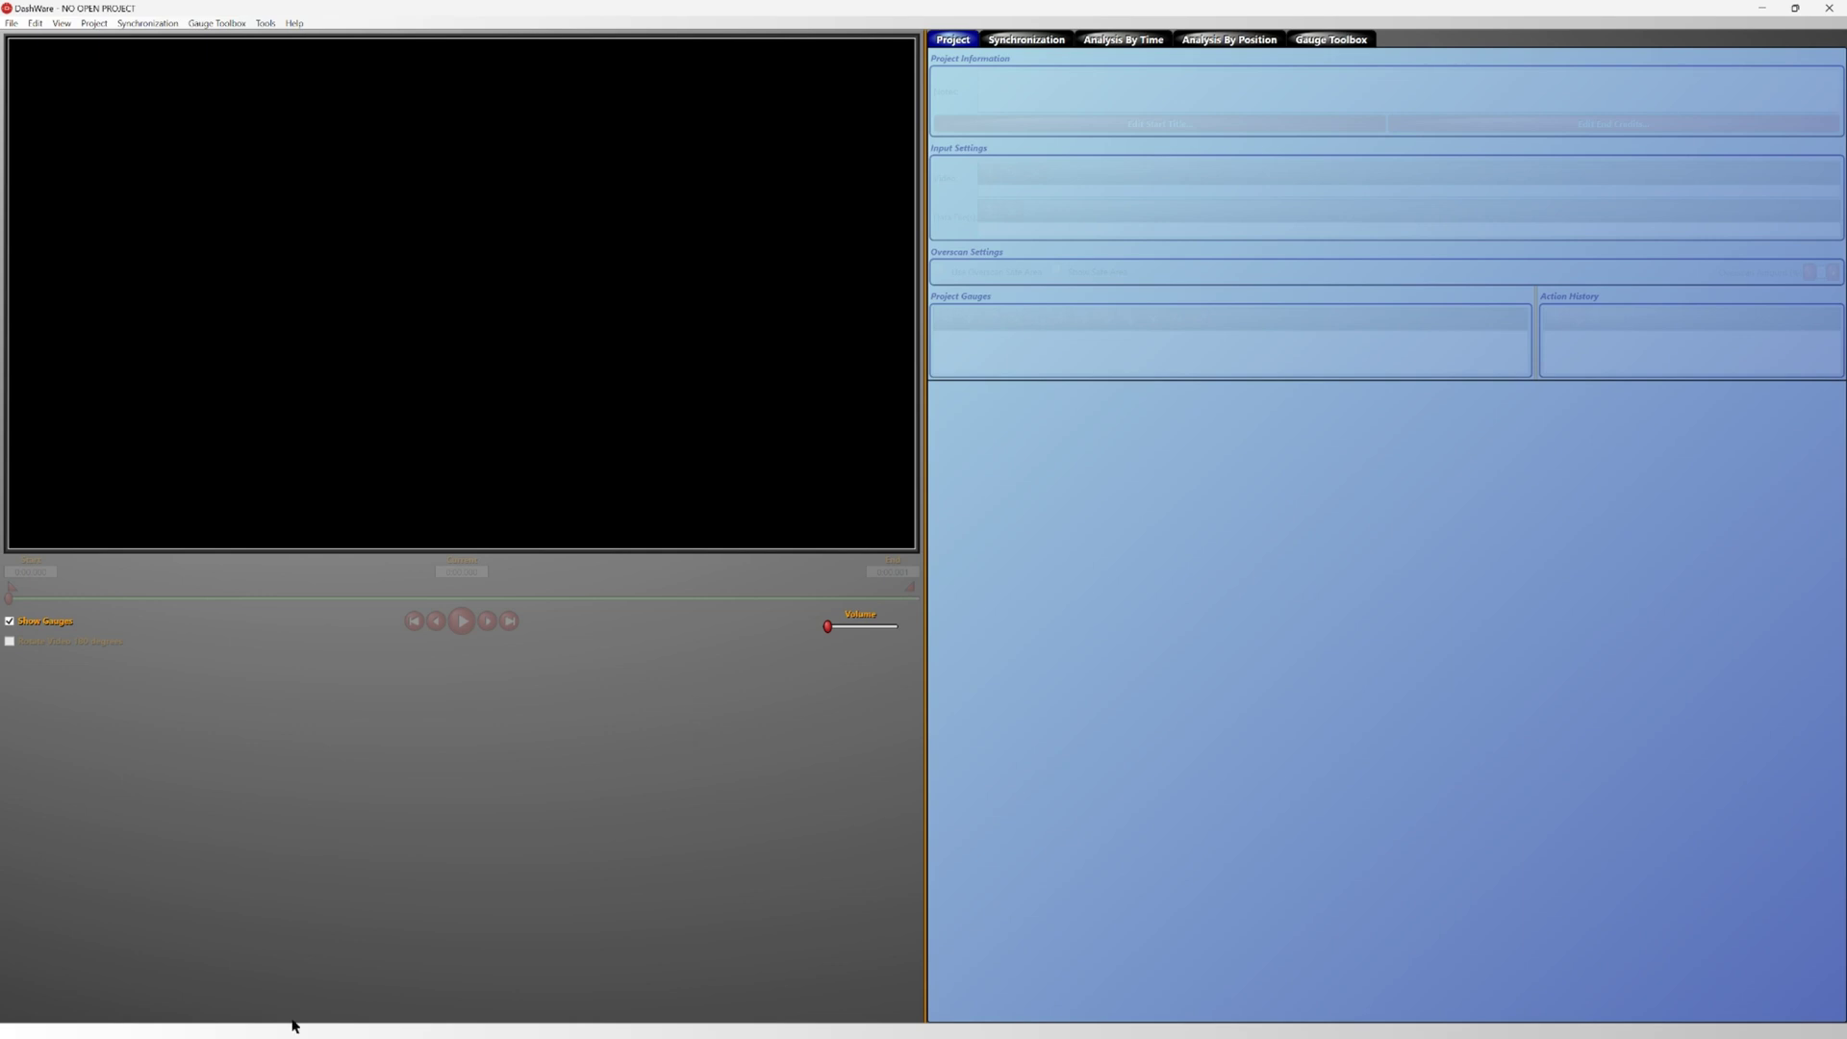
Check the GX011923 video in the GoPro 10 folder, then return to DashWare
mouse_move(273, 1029)
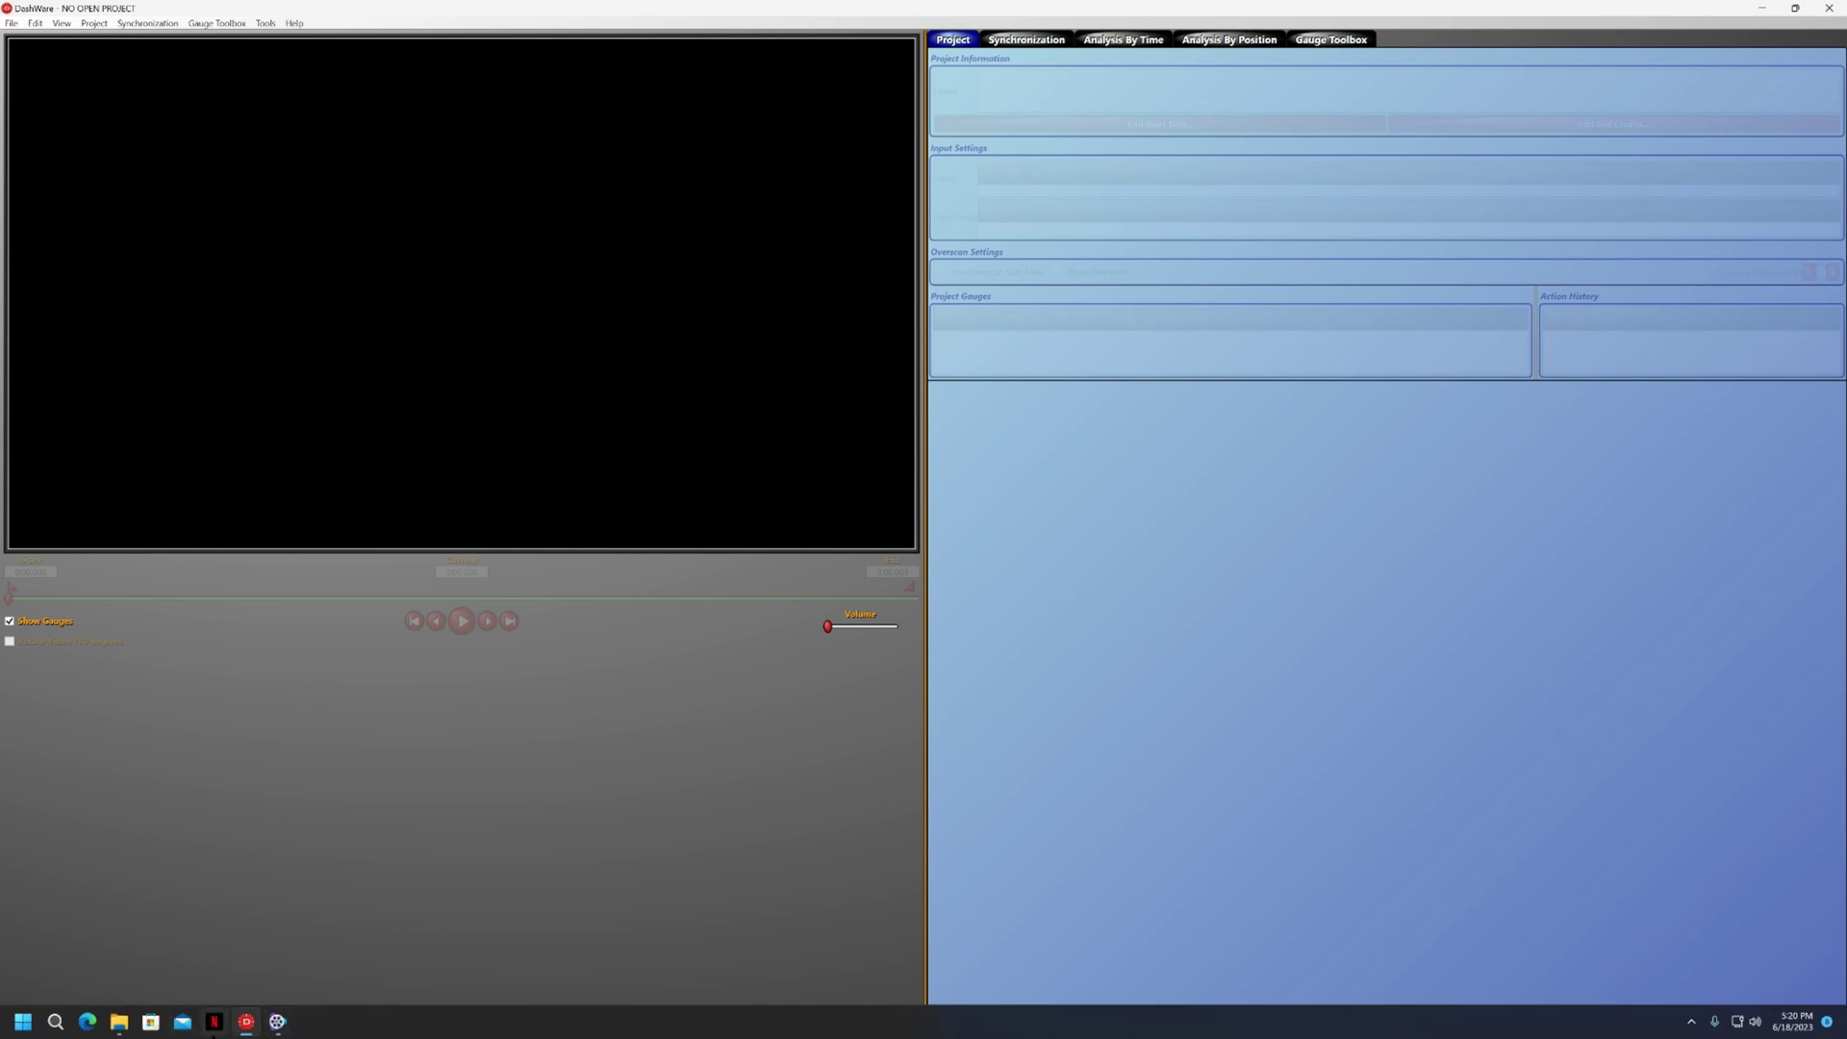
click(118, 1022)
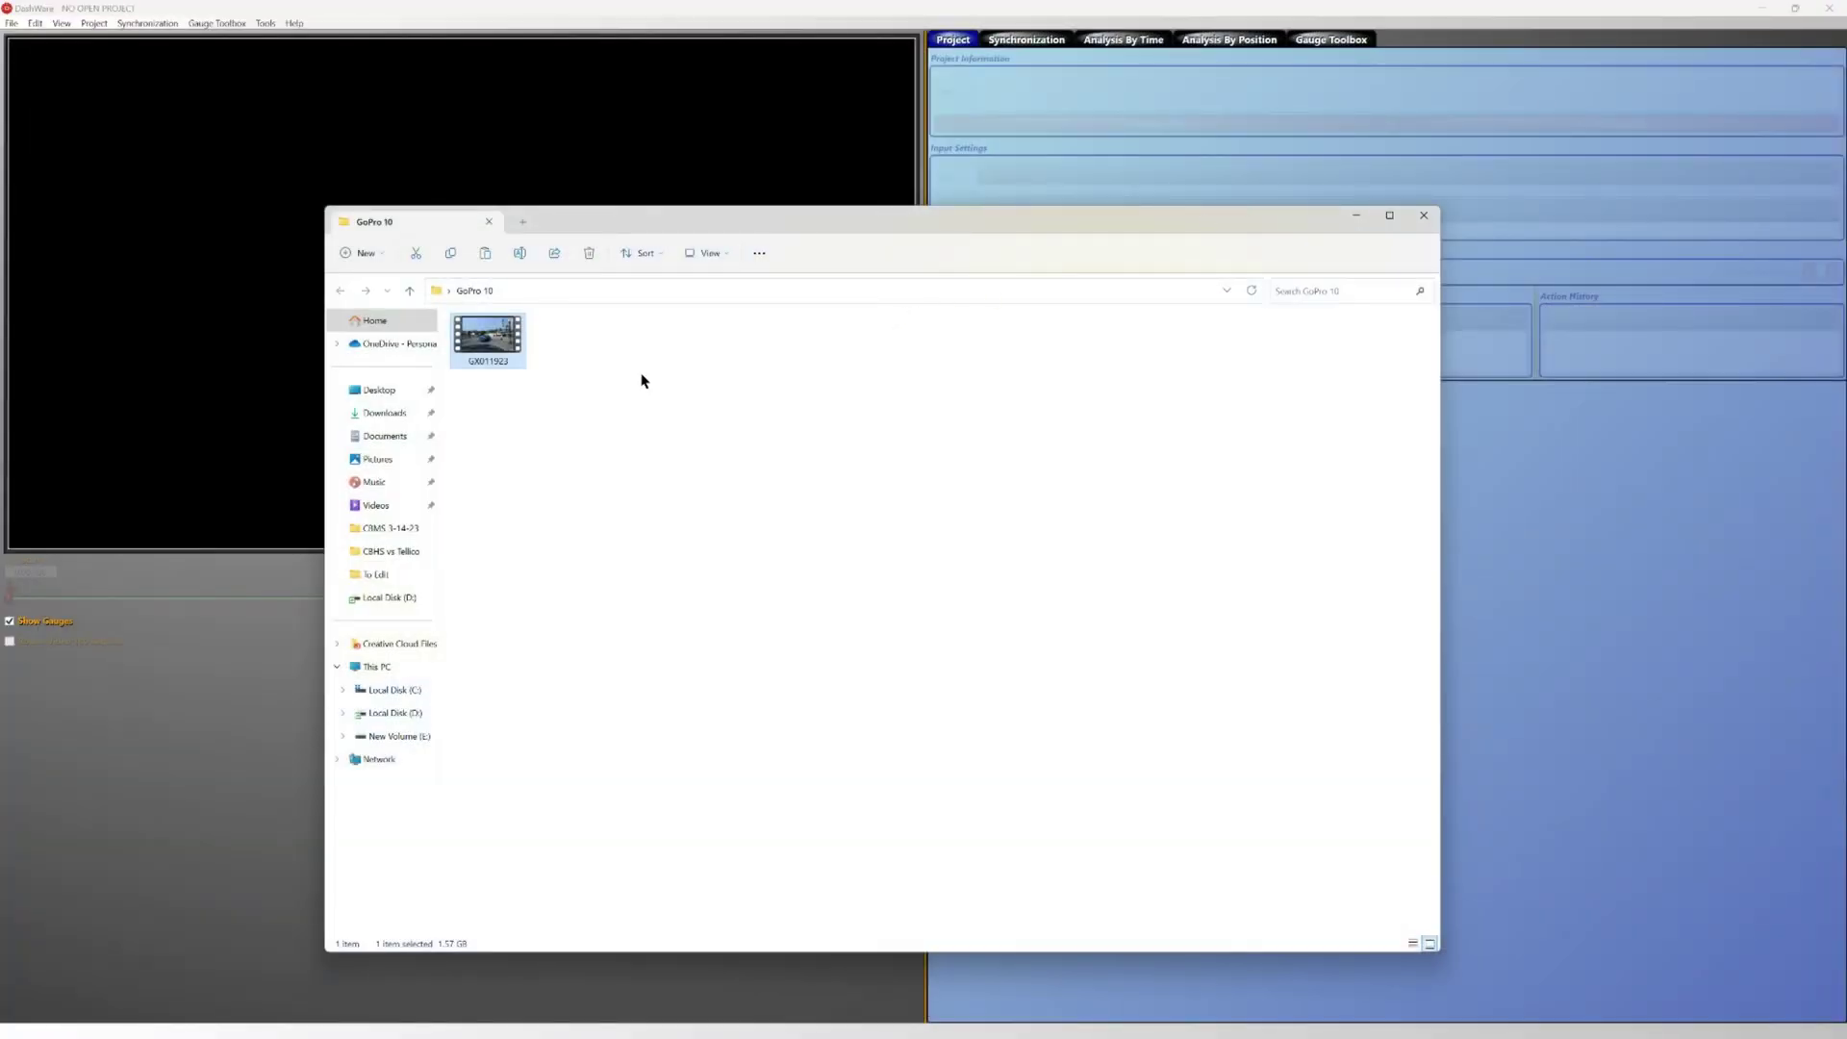
click(1356, 215)
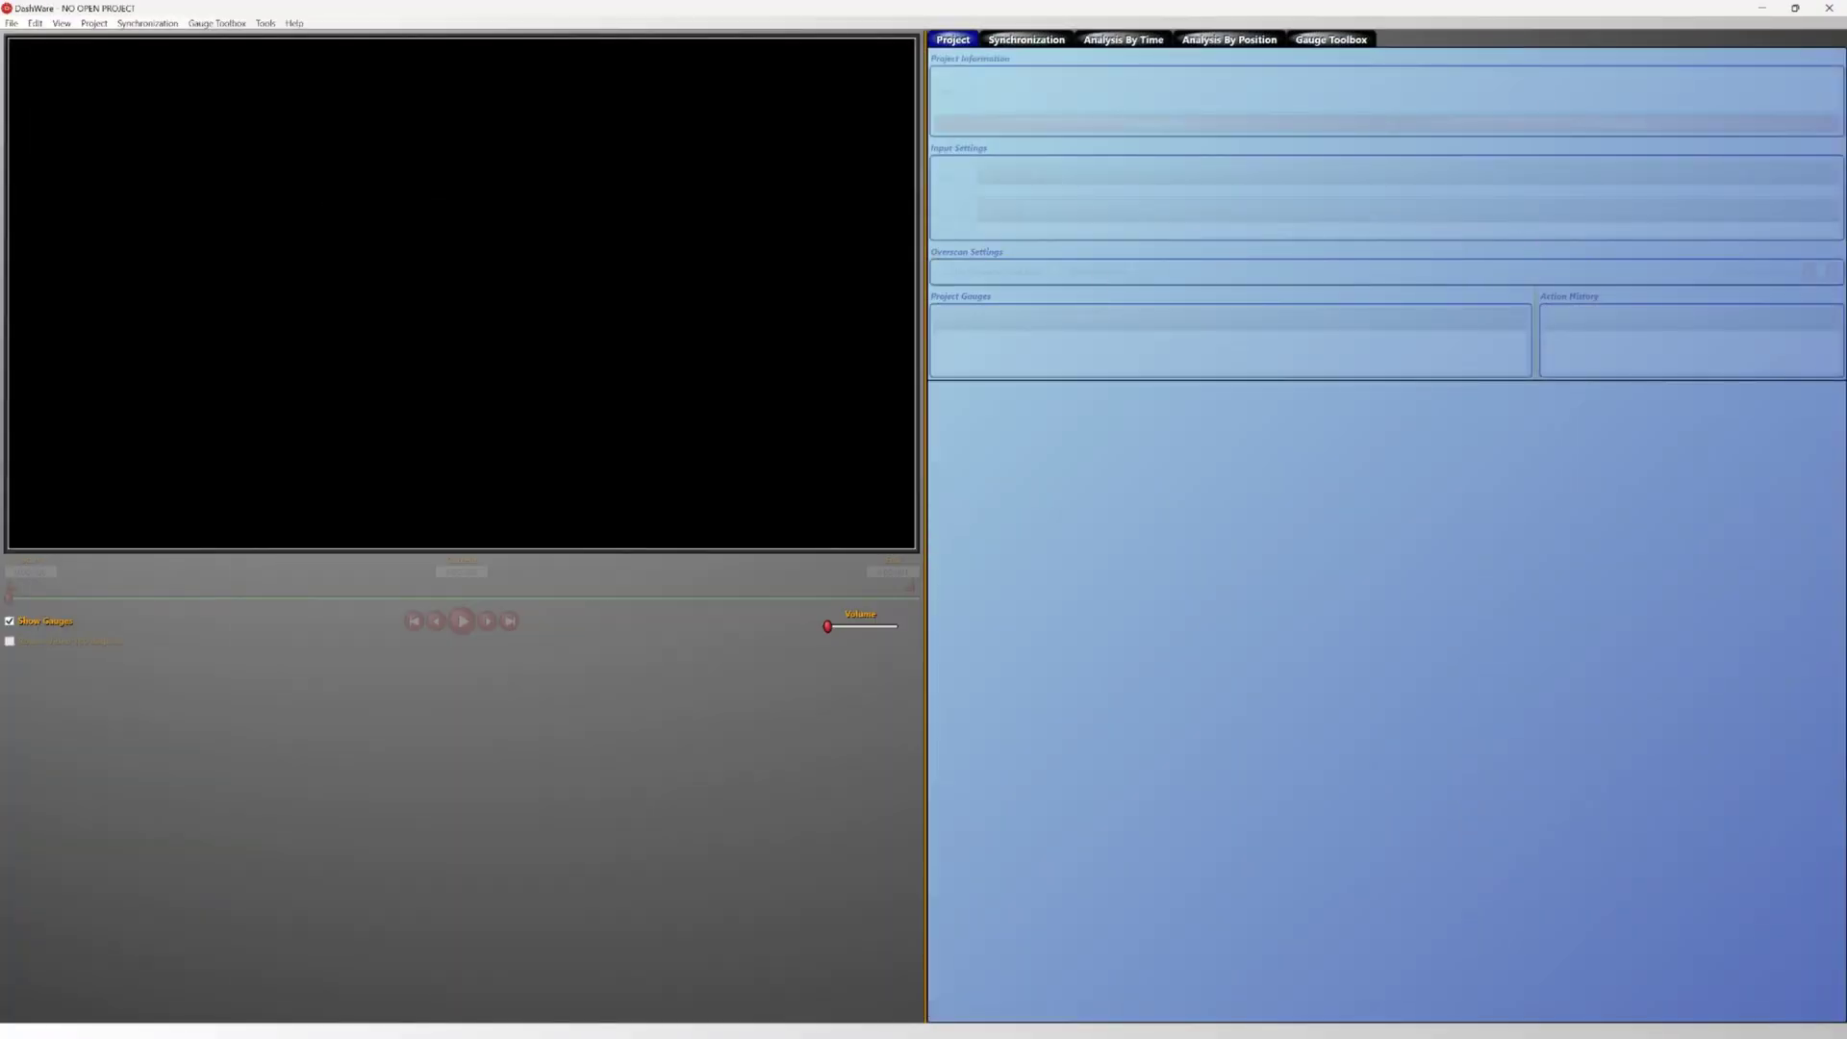
Create a new project from GoPro Template Imperial and choose GX011923 as its video
click(13, 25)
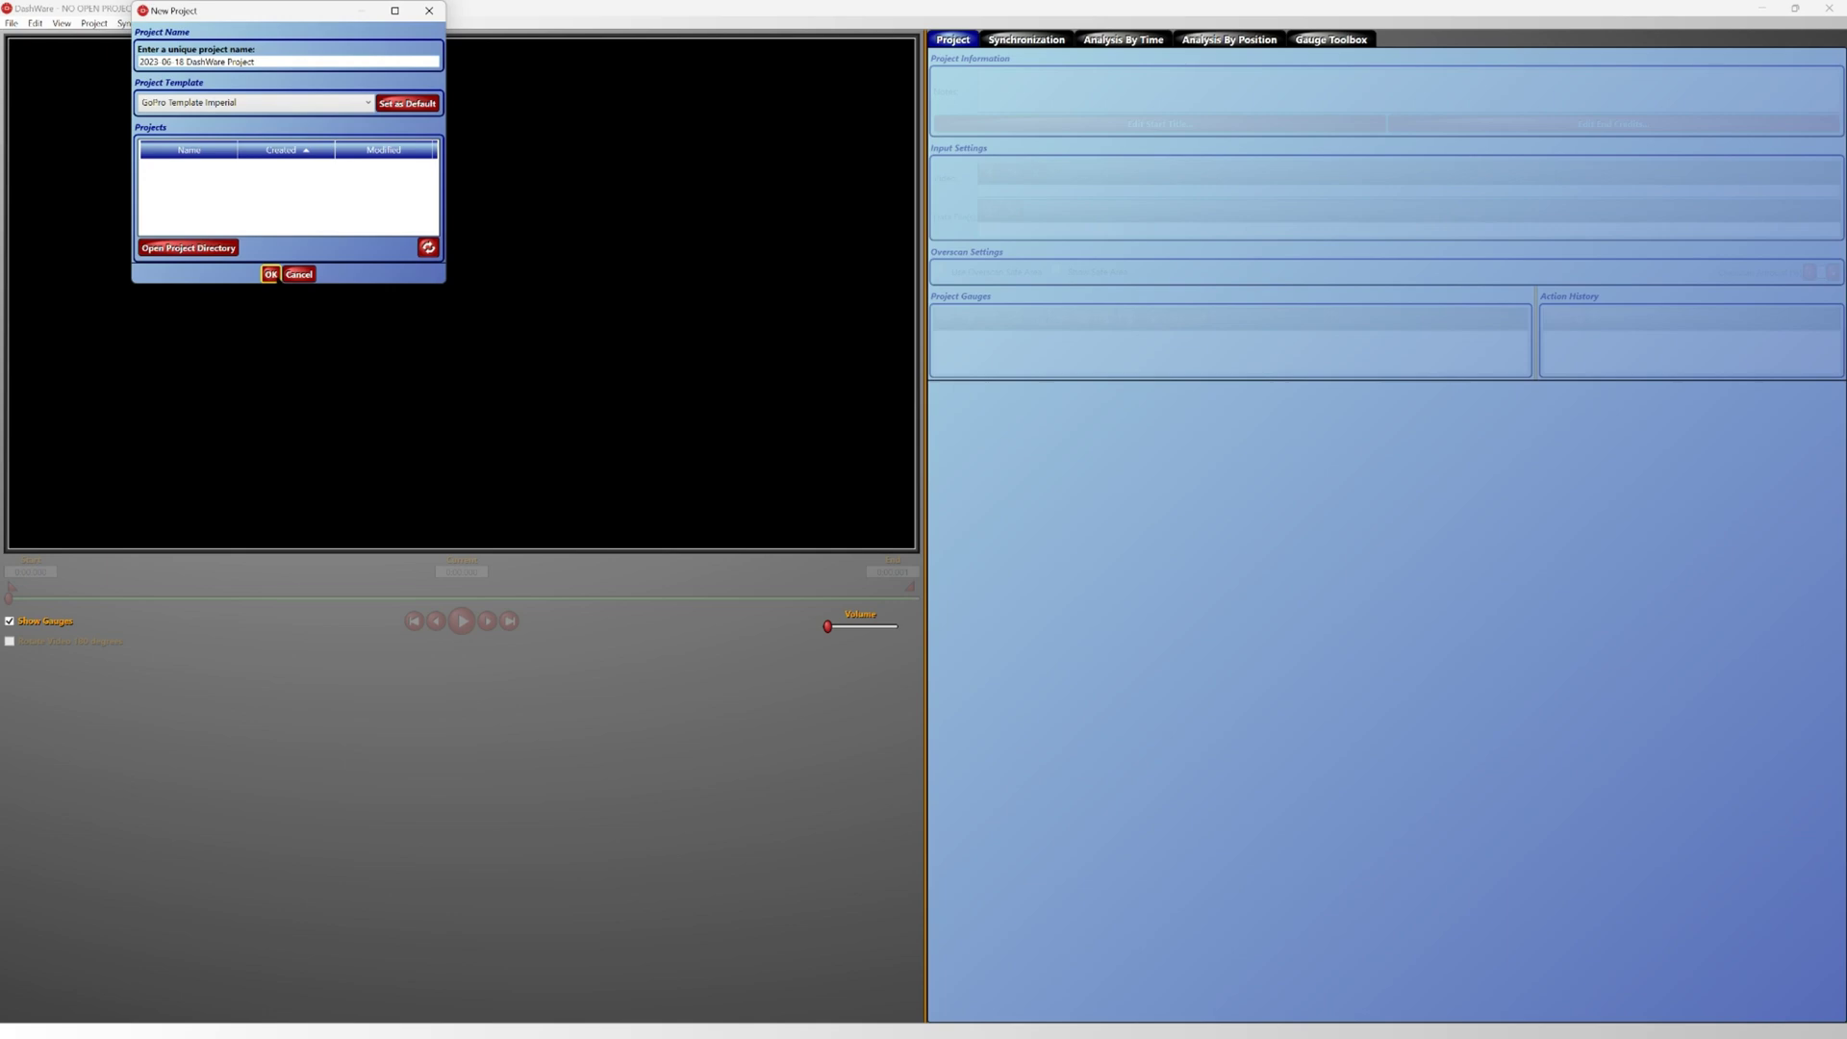
click(270, 274)
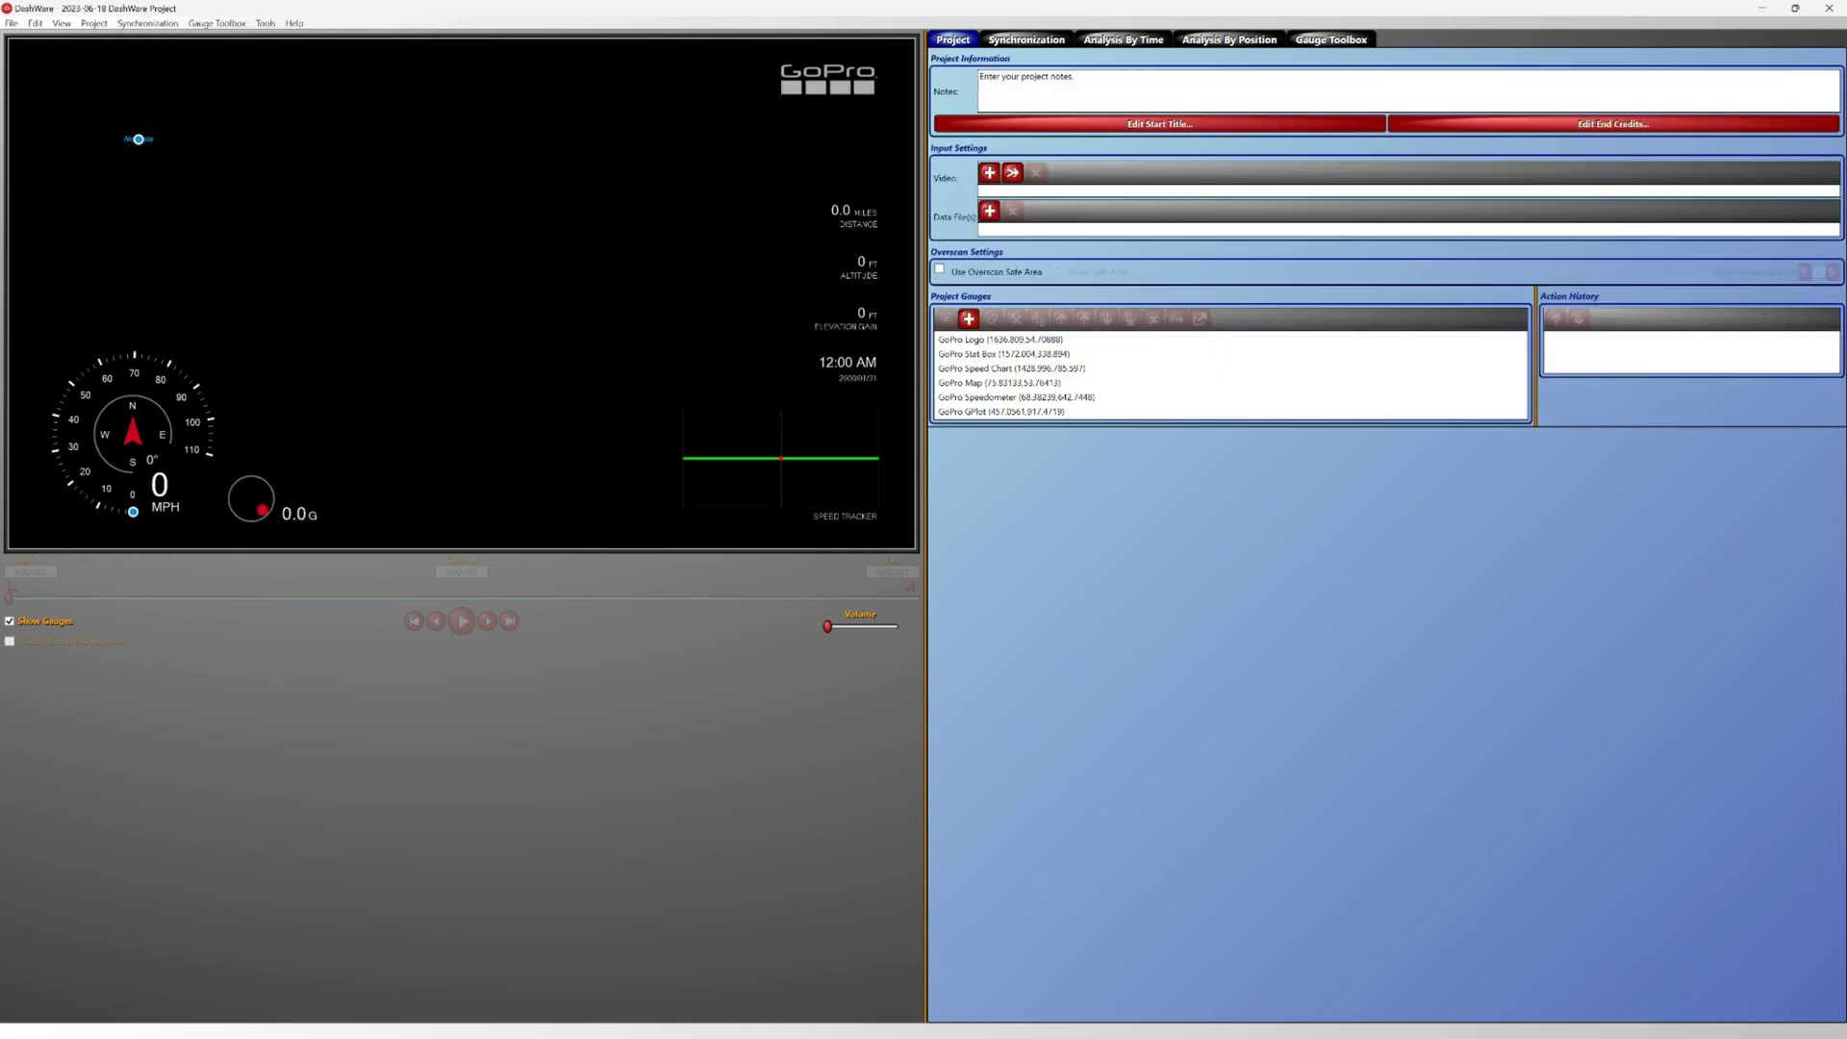
click(989, 173)
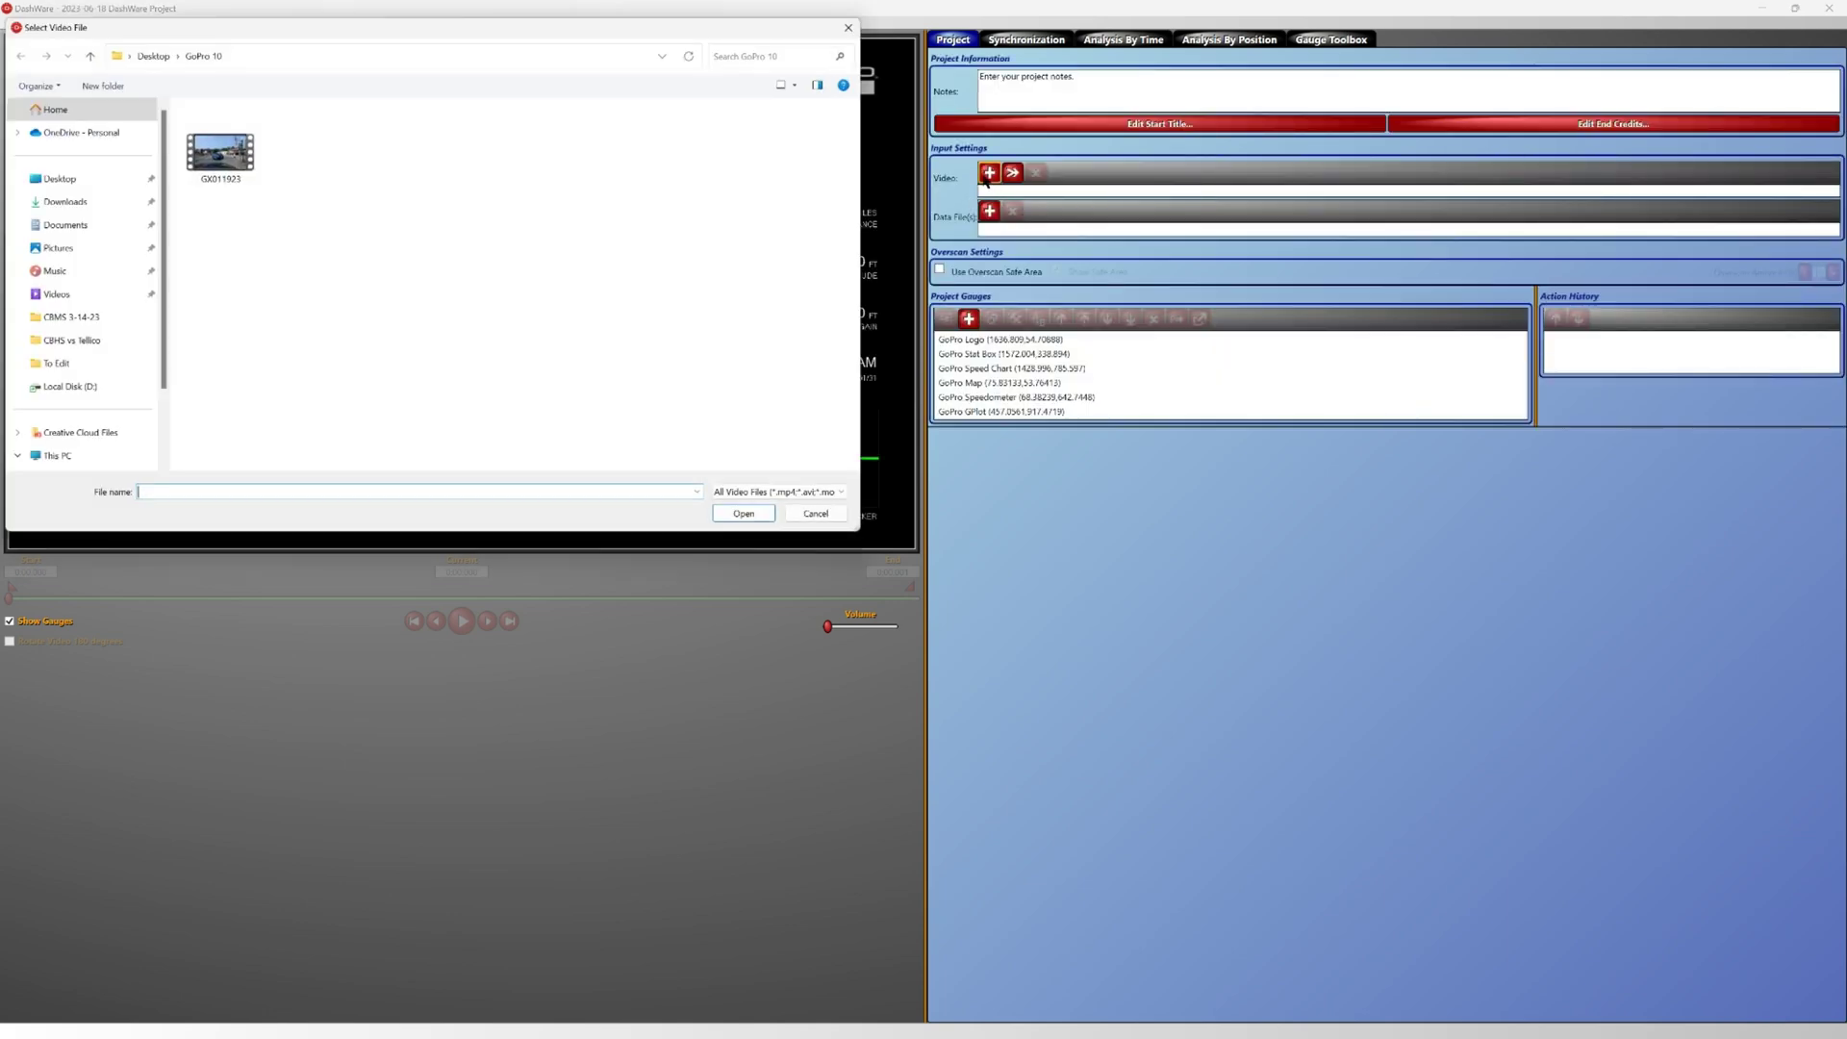
double_click(221, 151)
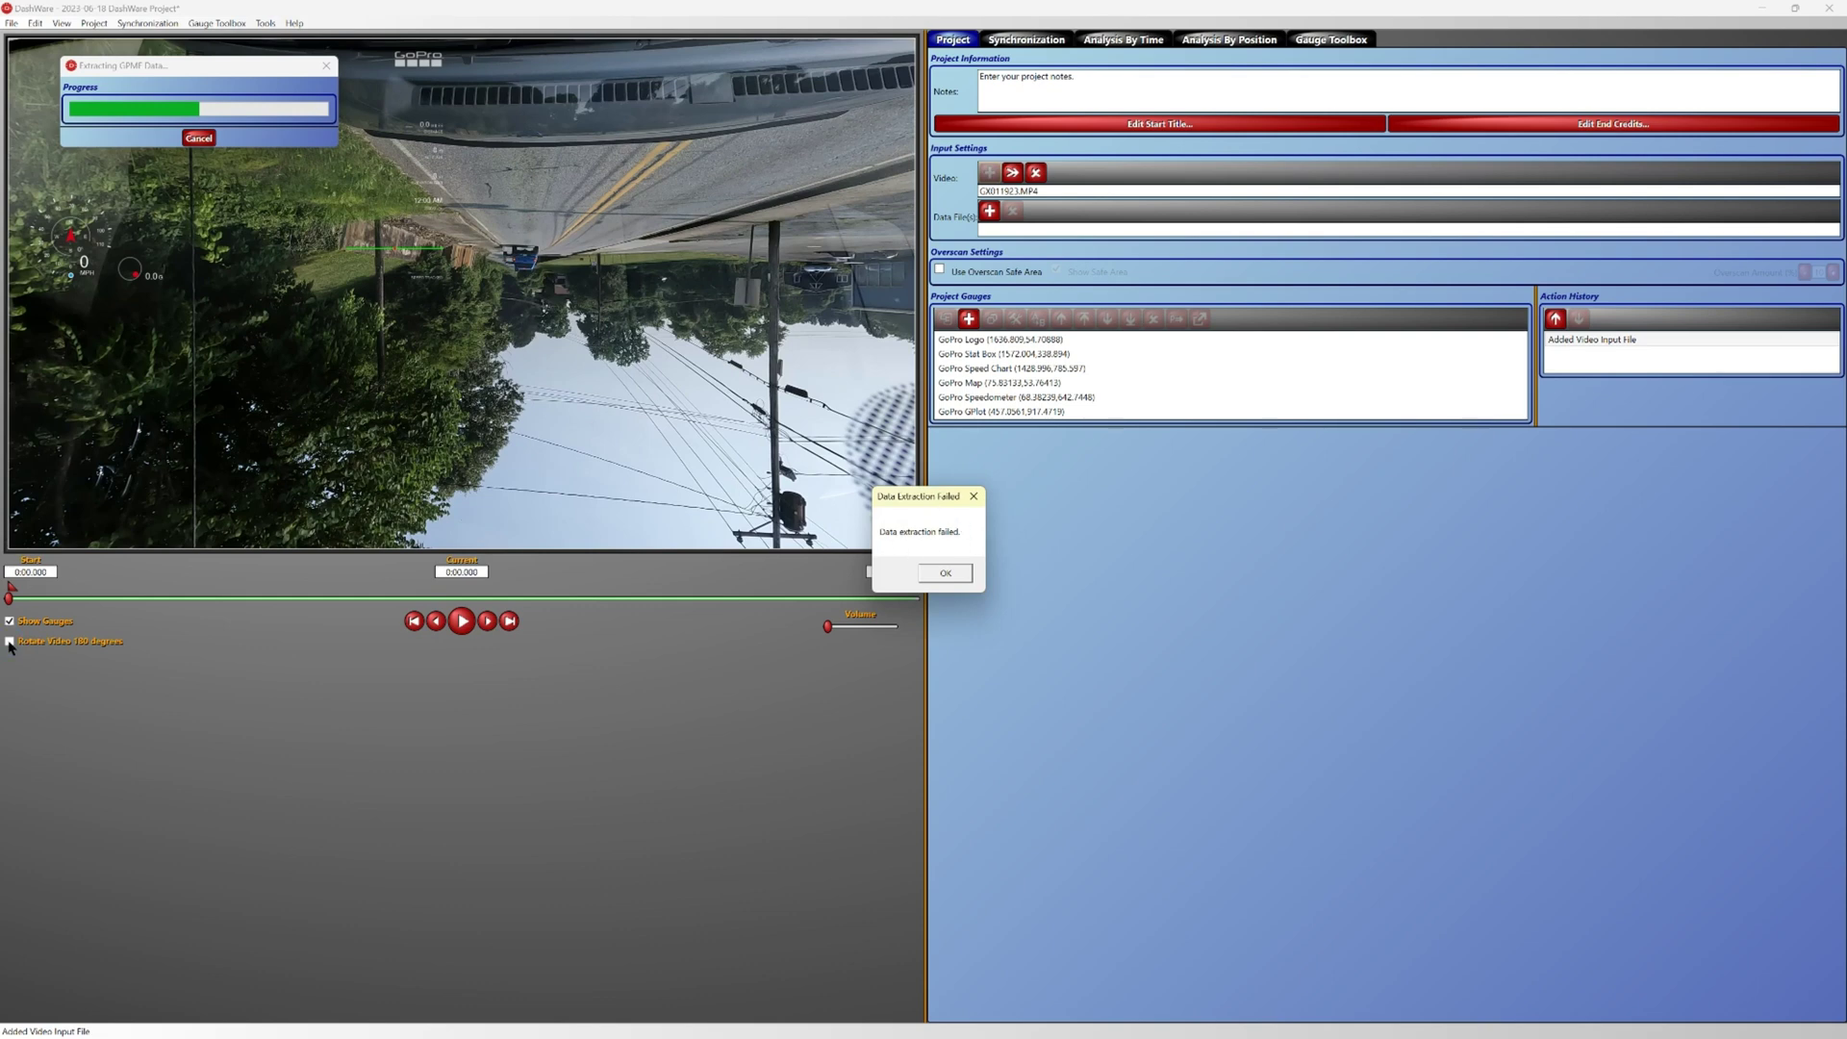
Dismiss the extraction error, rotate the video 180 degrees and start playback
click(947, 573)
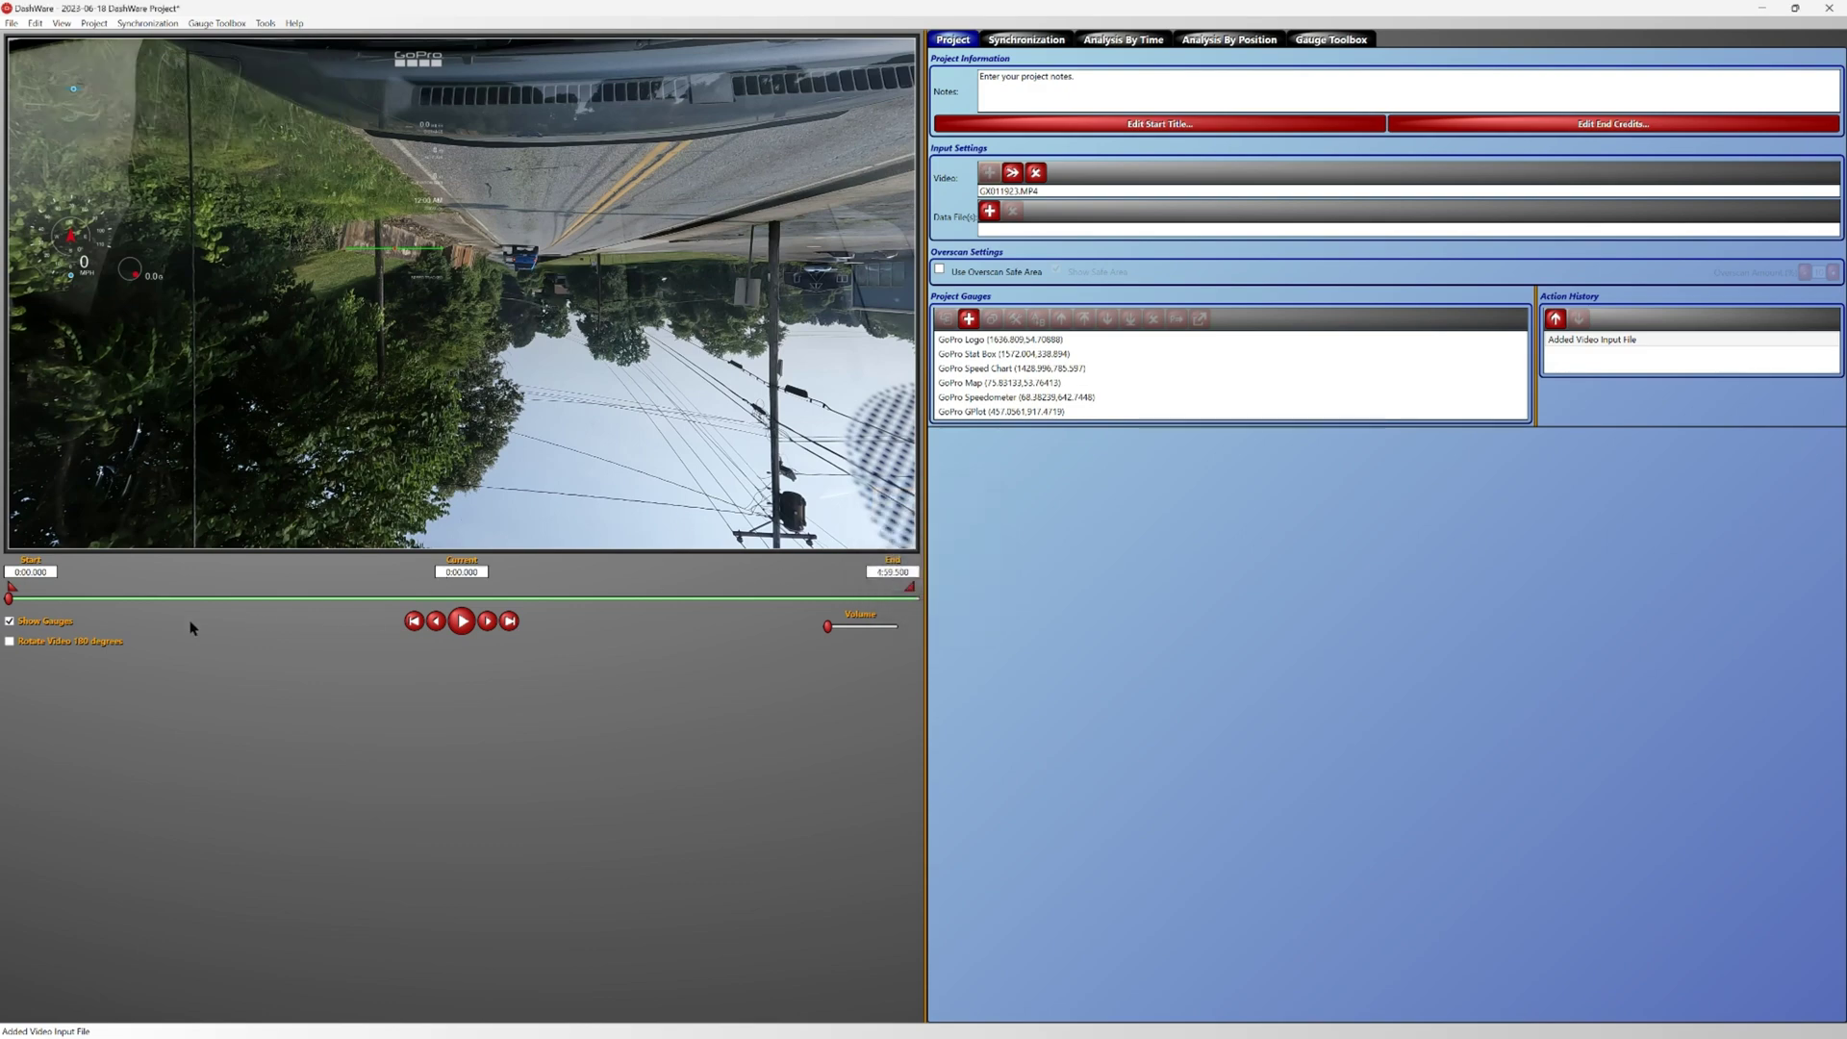
click(10, 641)
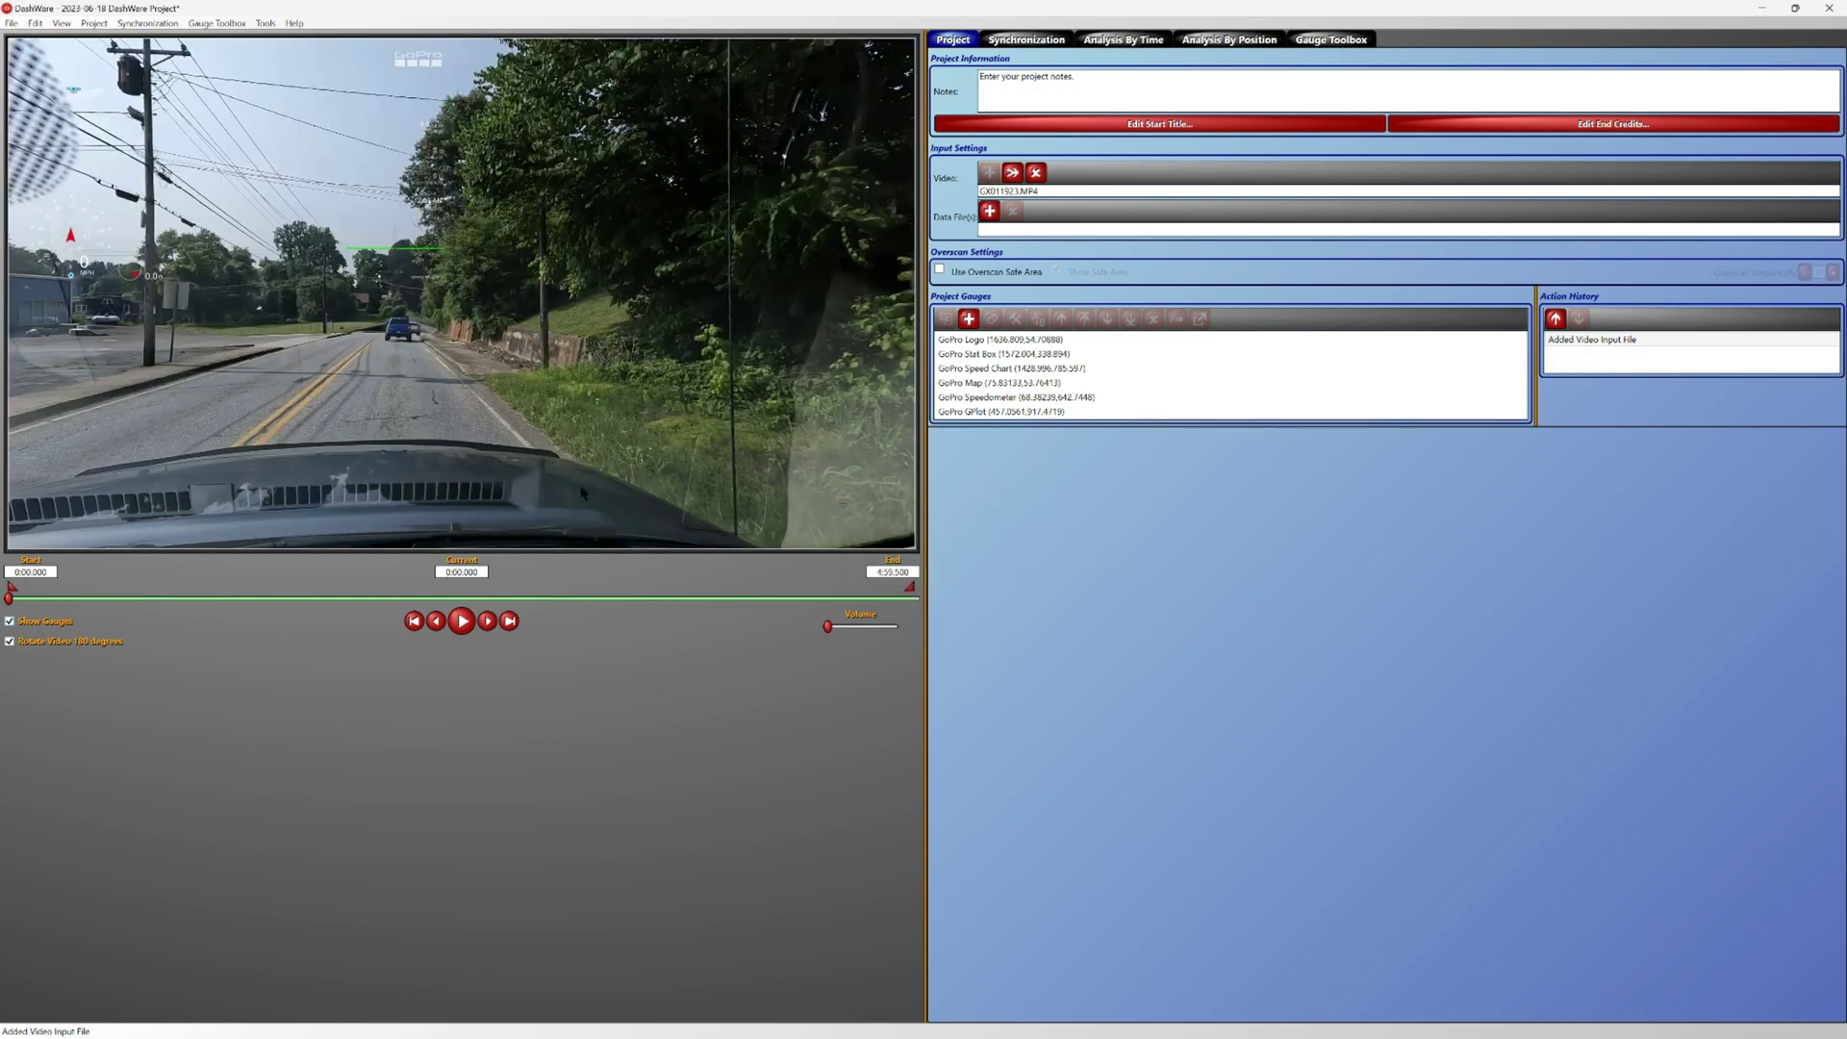
click(461, 620)
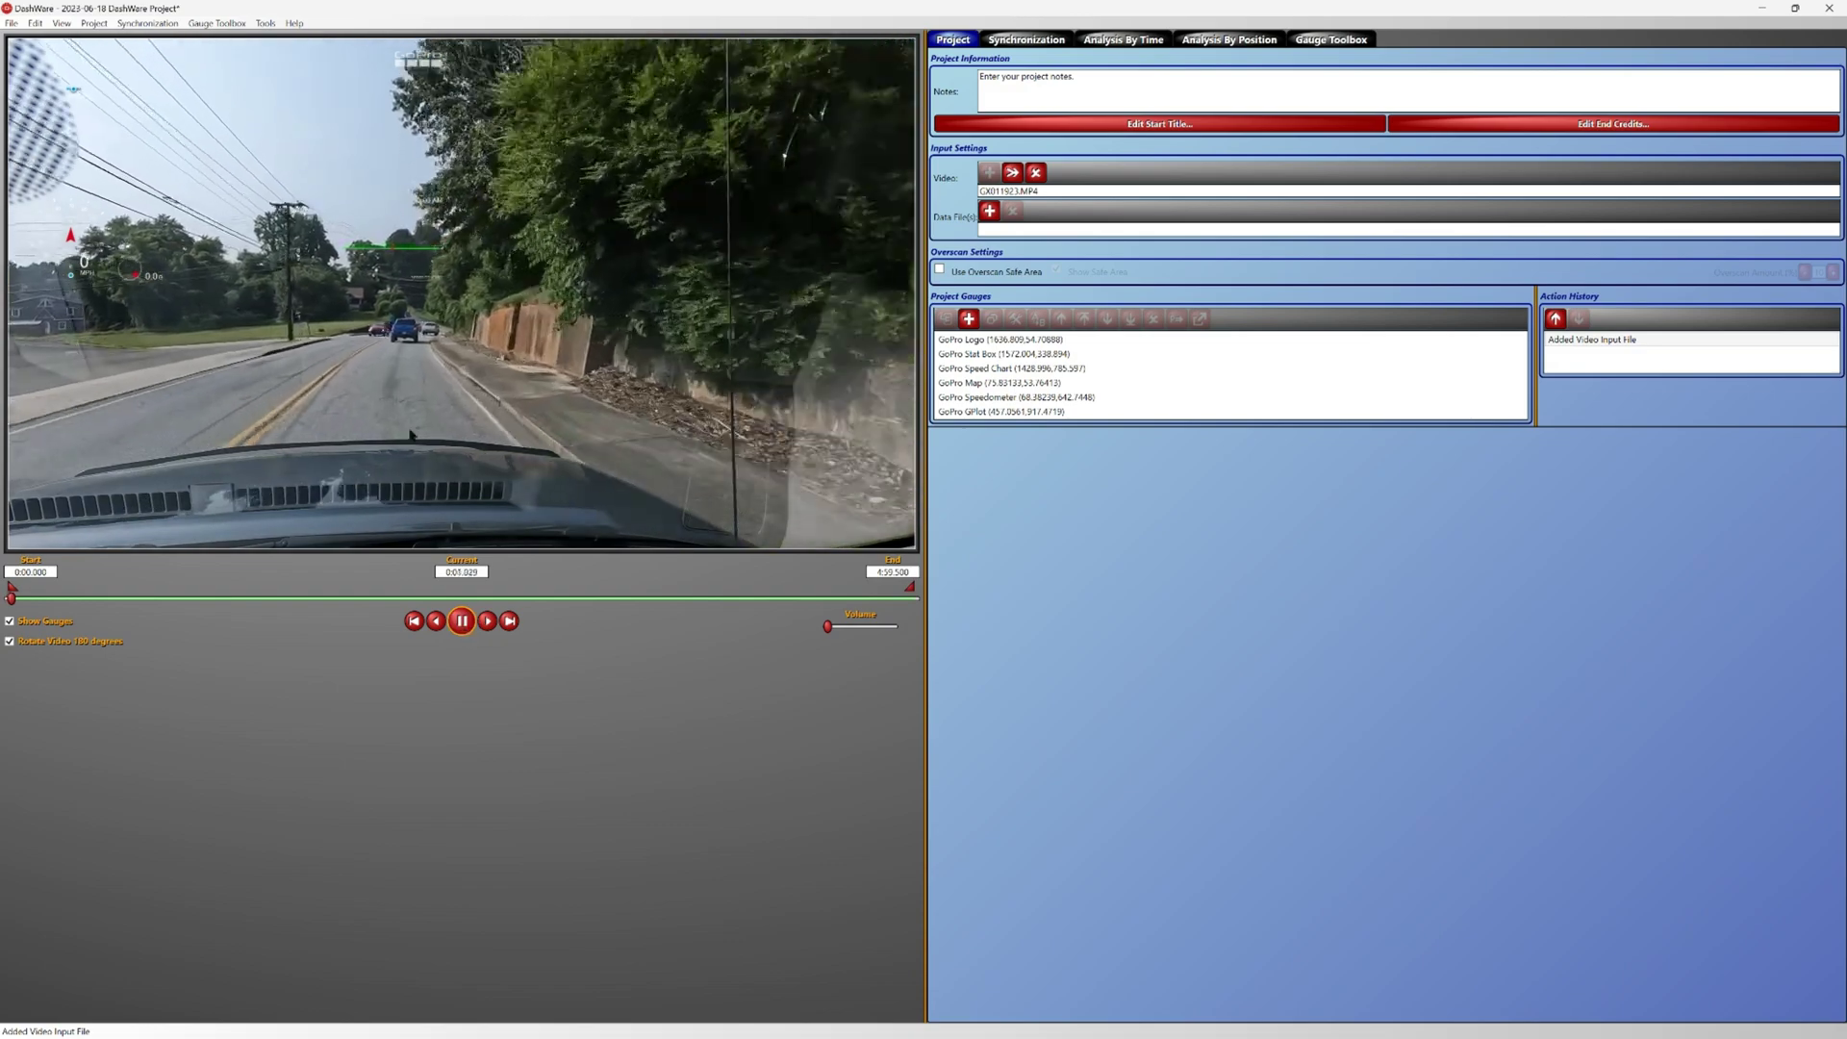
Enlarge the speedometer gauge and move it lower, pausing playback at 0:07.560
click(115, 280)
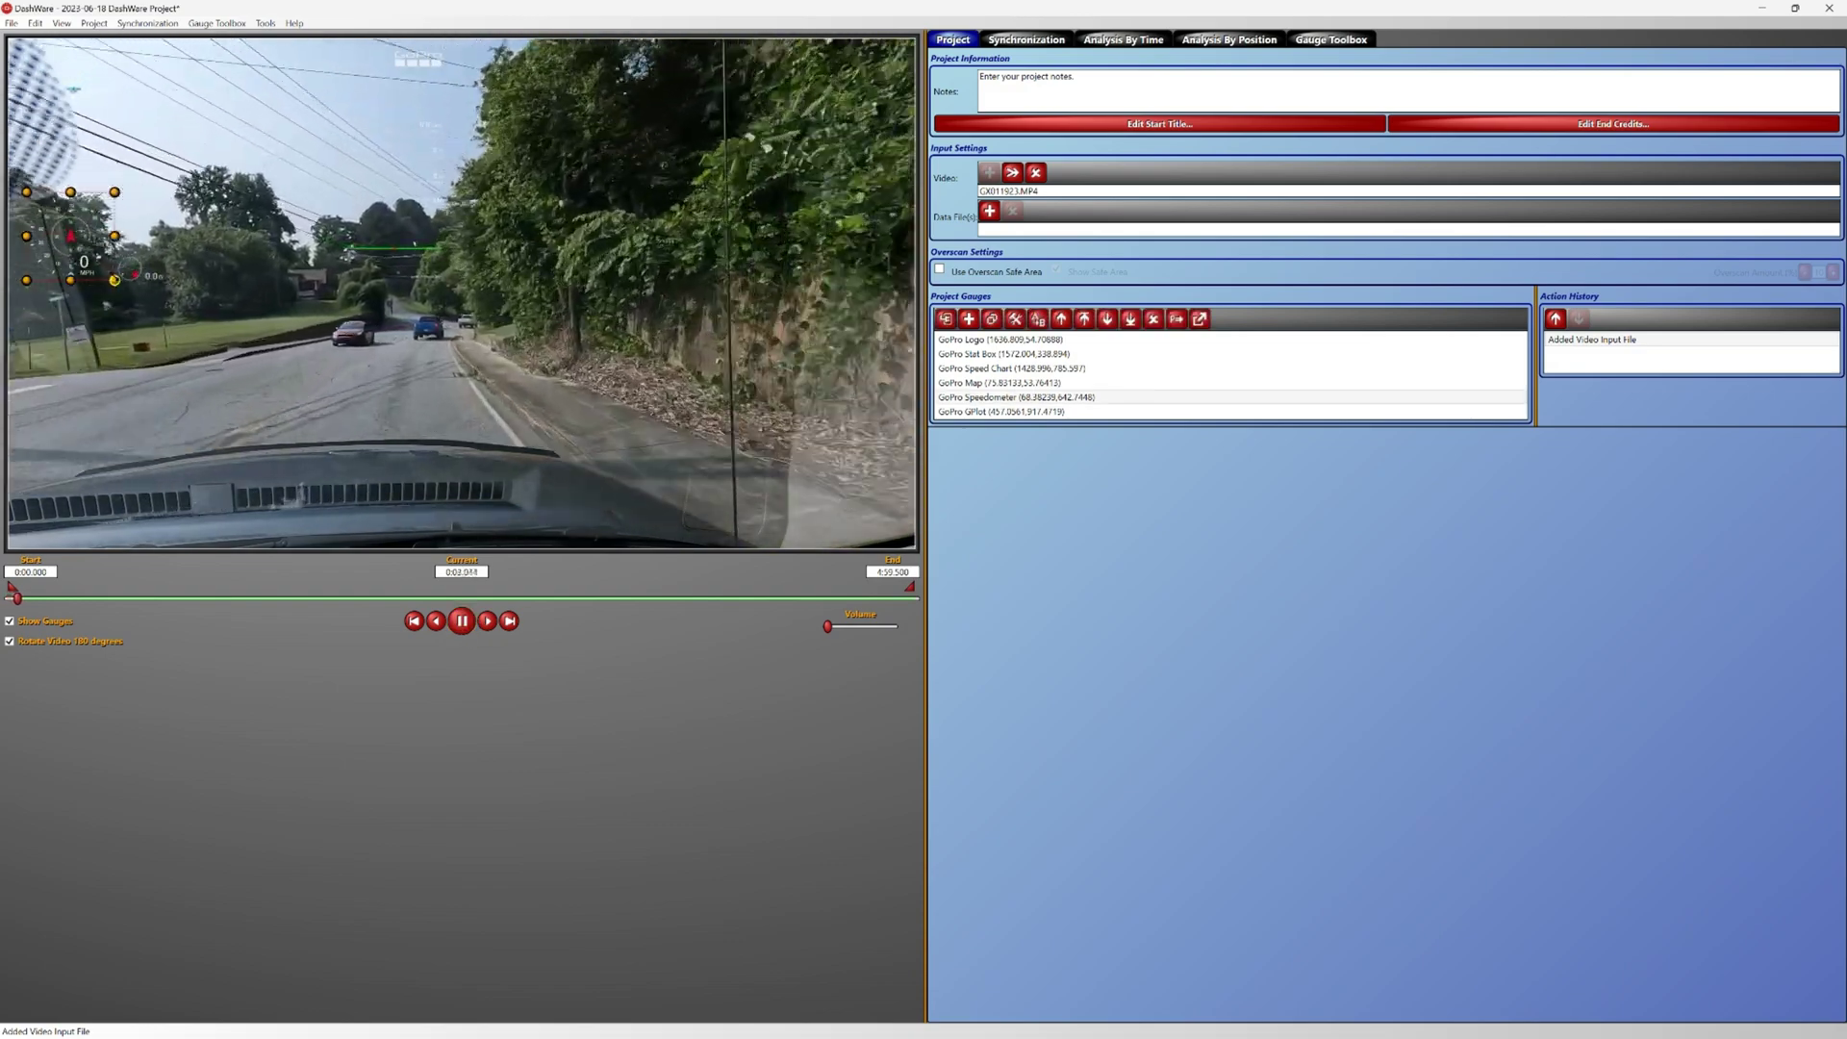
drag(114, 280, 93, 428)
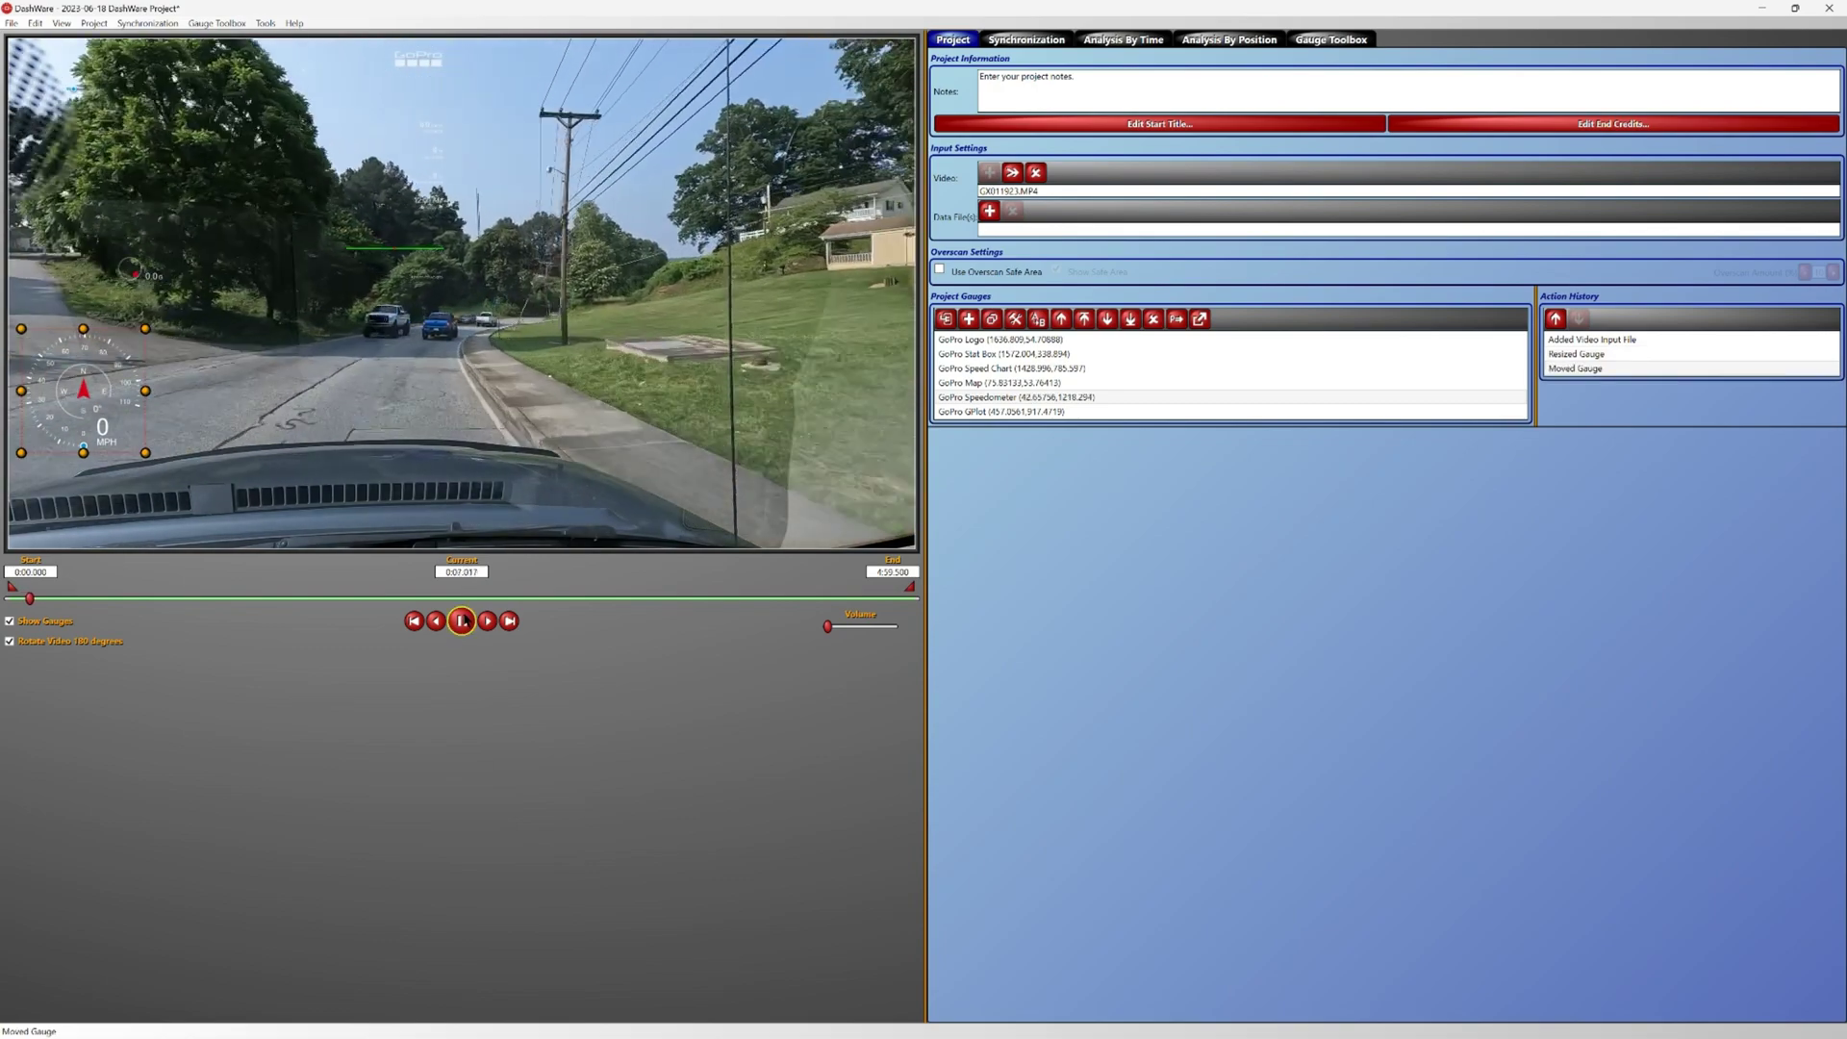
click(463, 621)
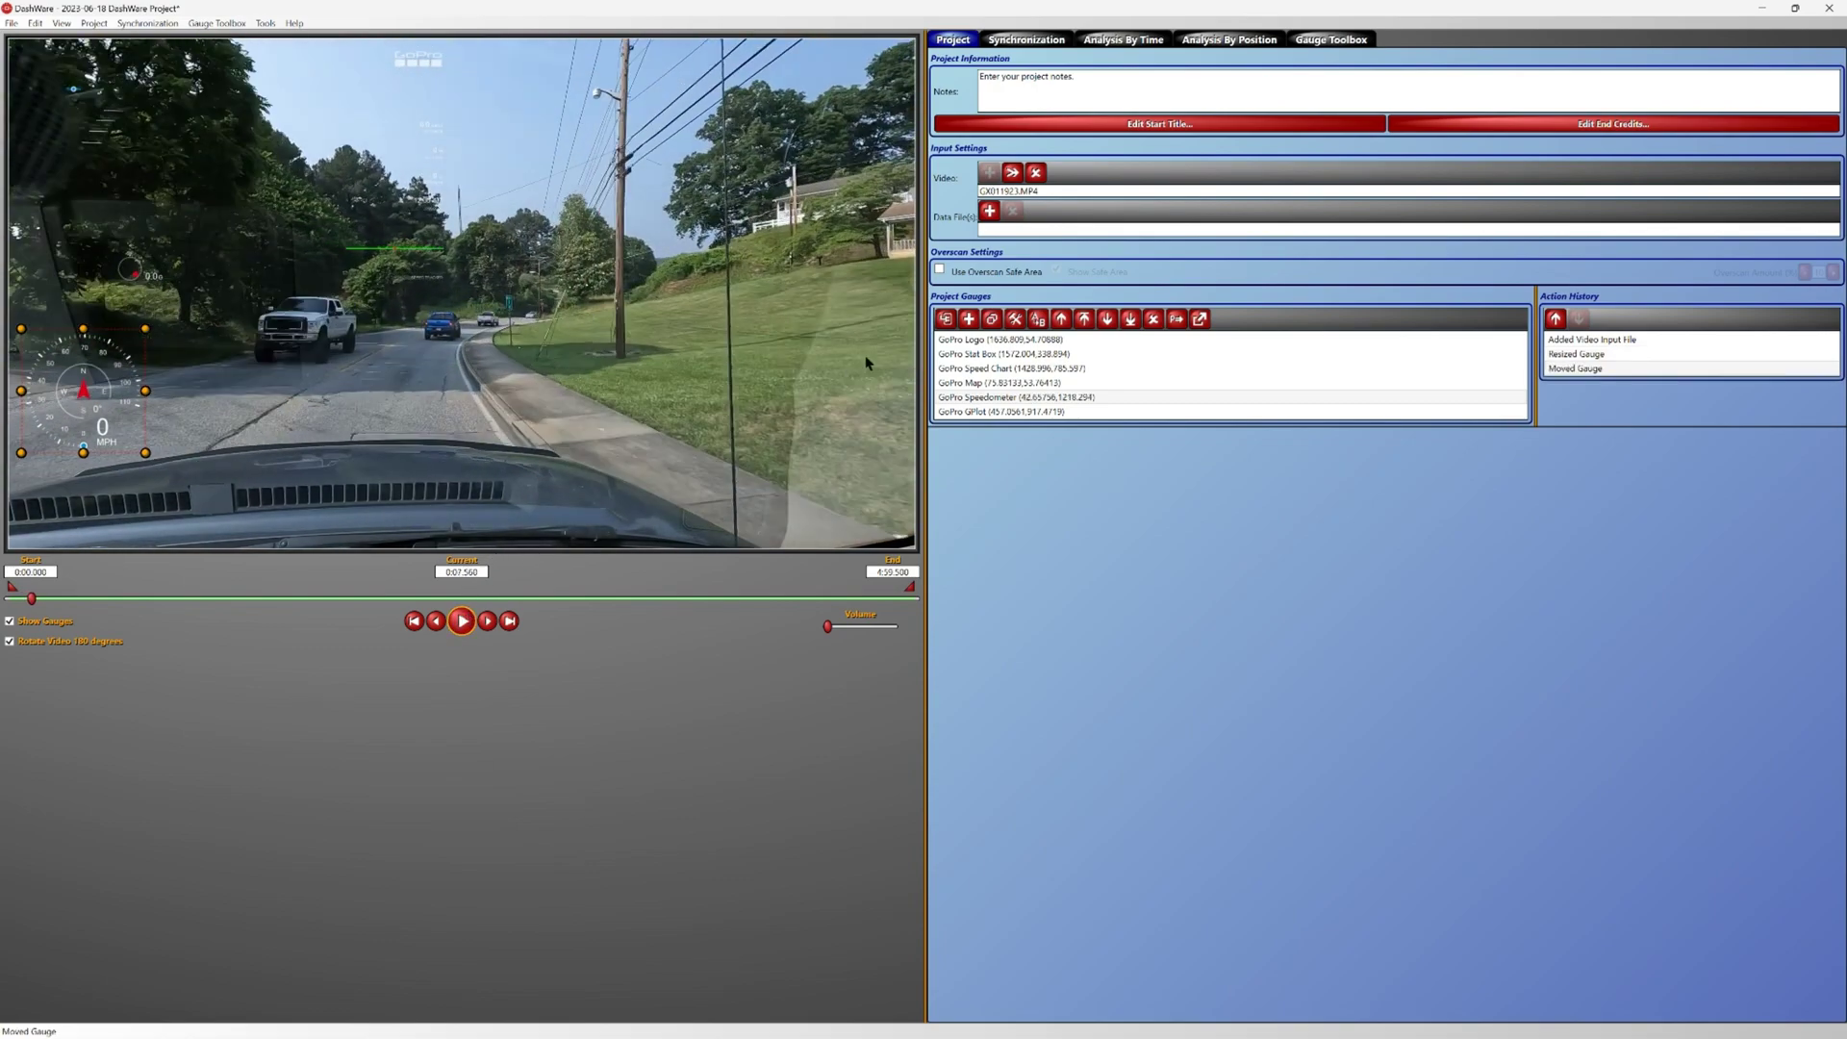
Exit DashWare without saving the project and bring up the Telemetry Extractor for GoPro website
click(1830, 9)
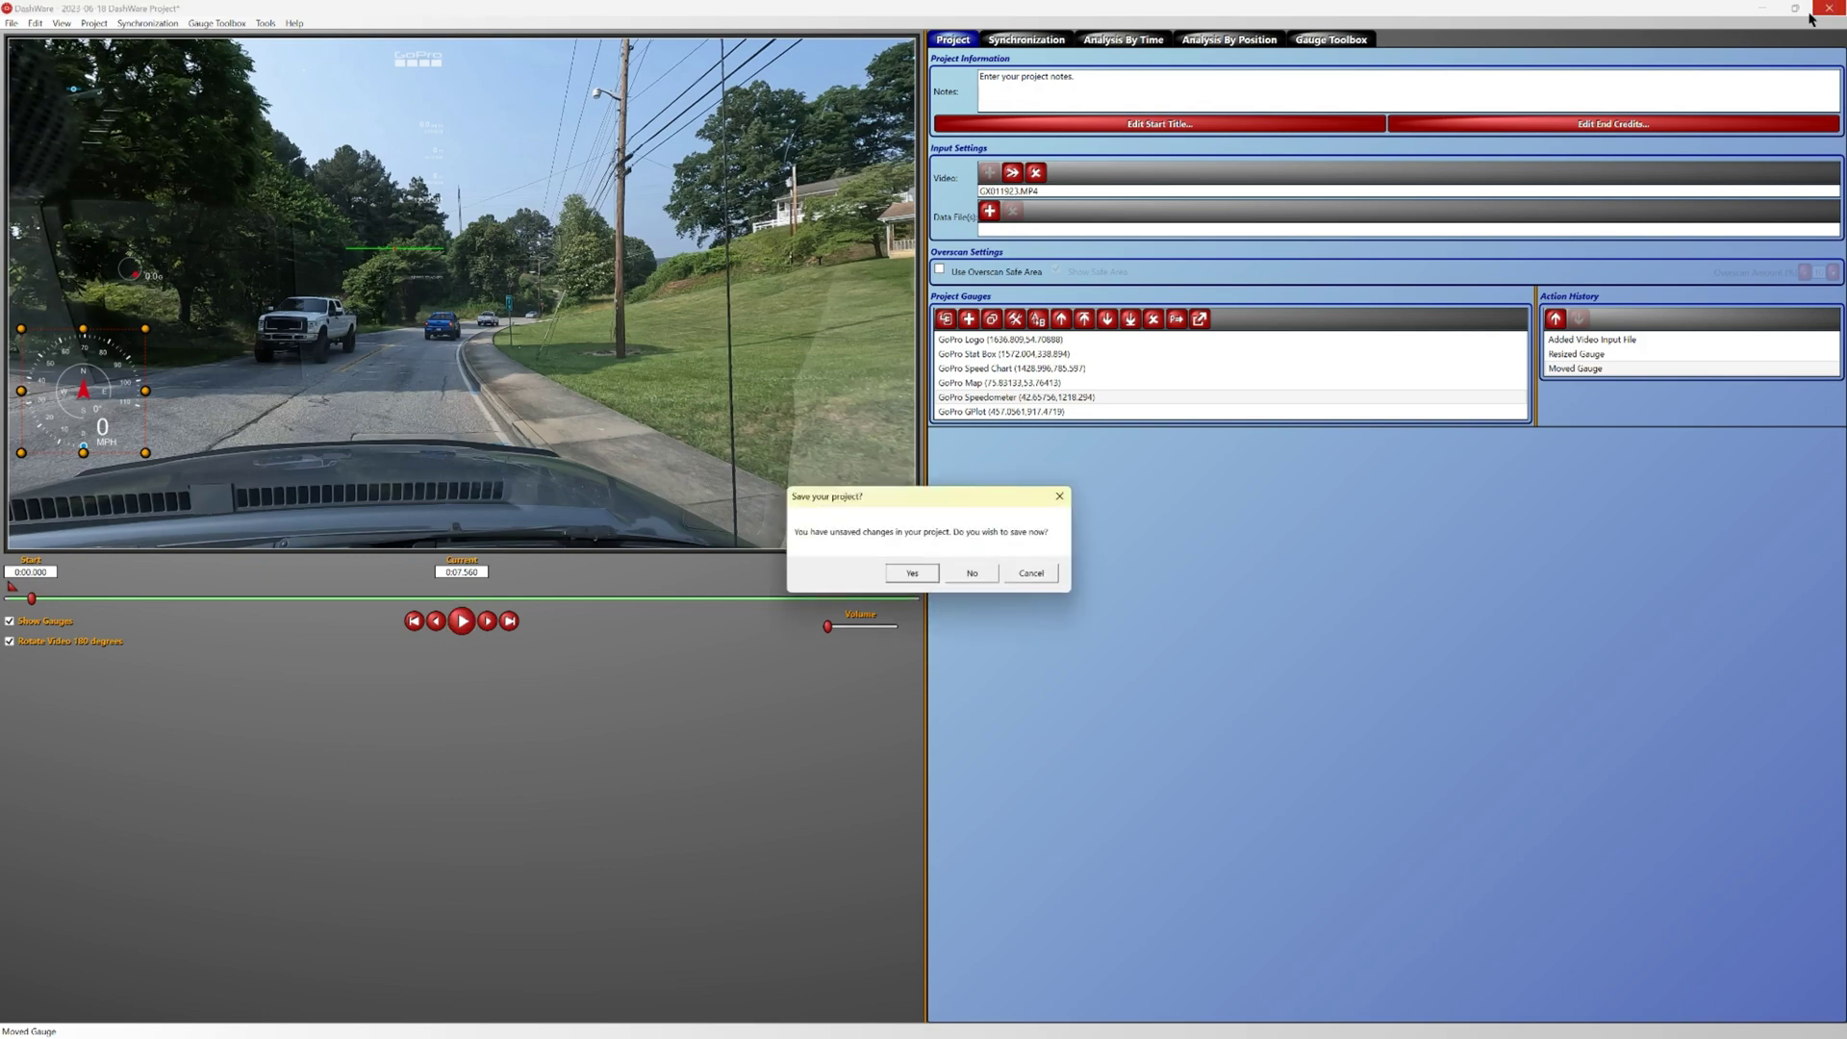
click(958, 575)
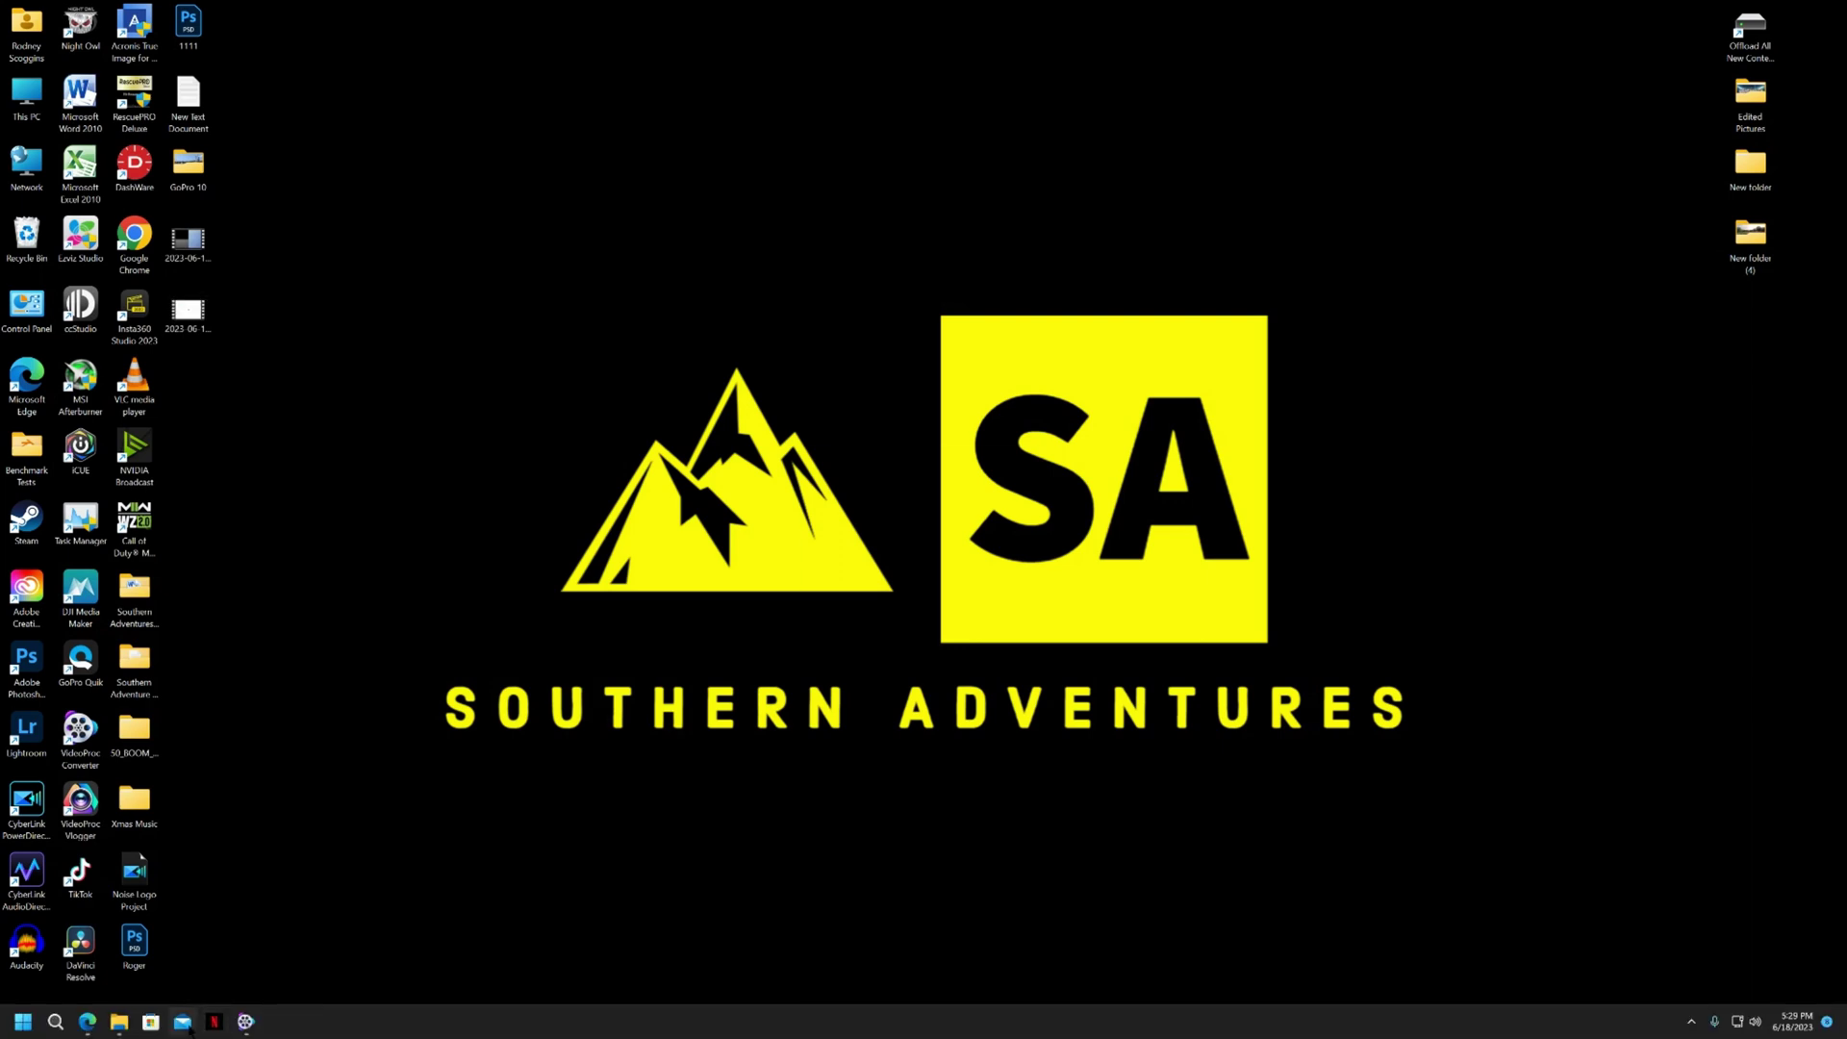
mouse_move(115, 1024)
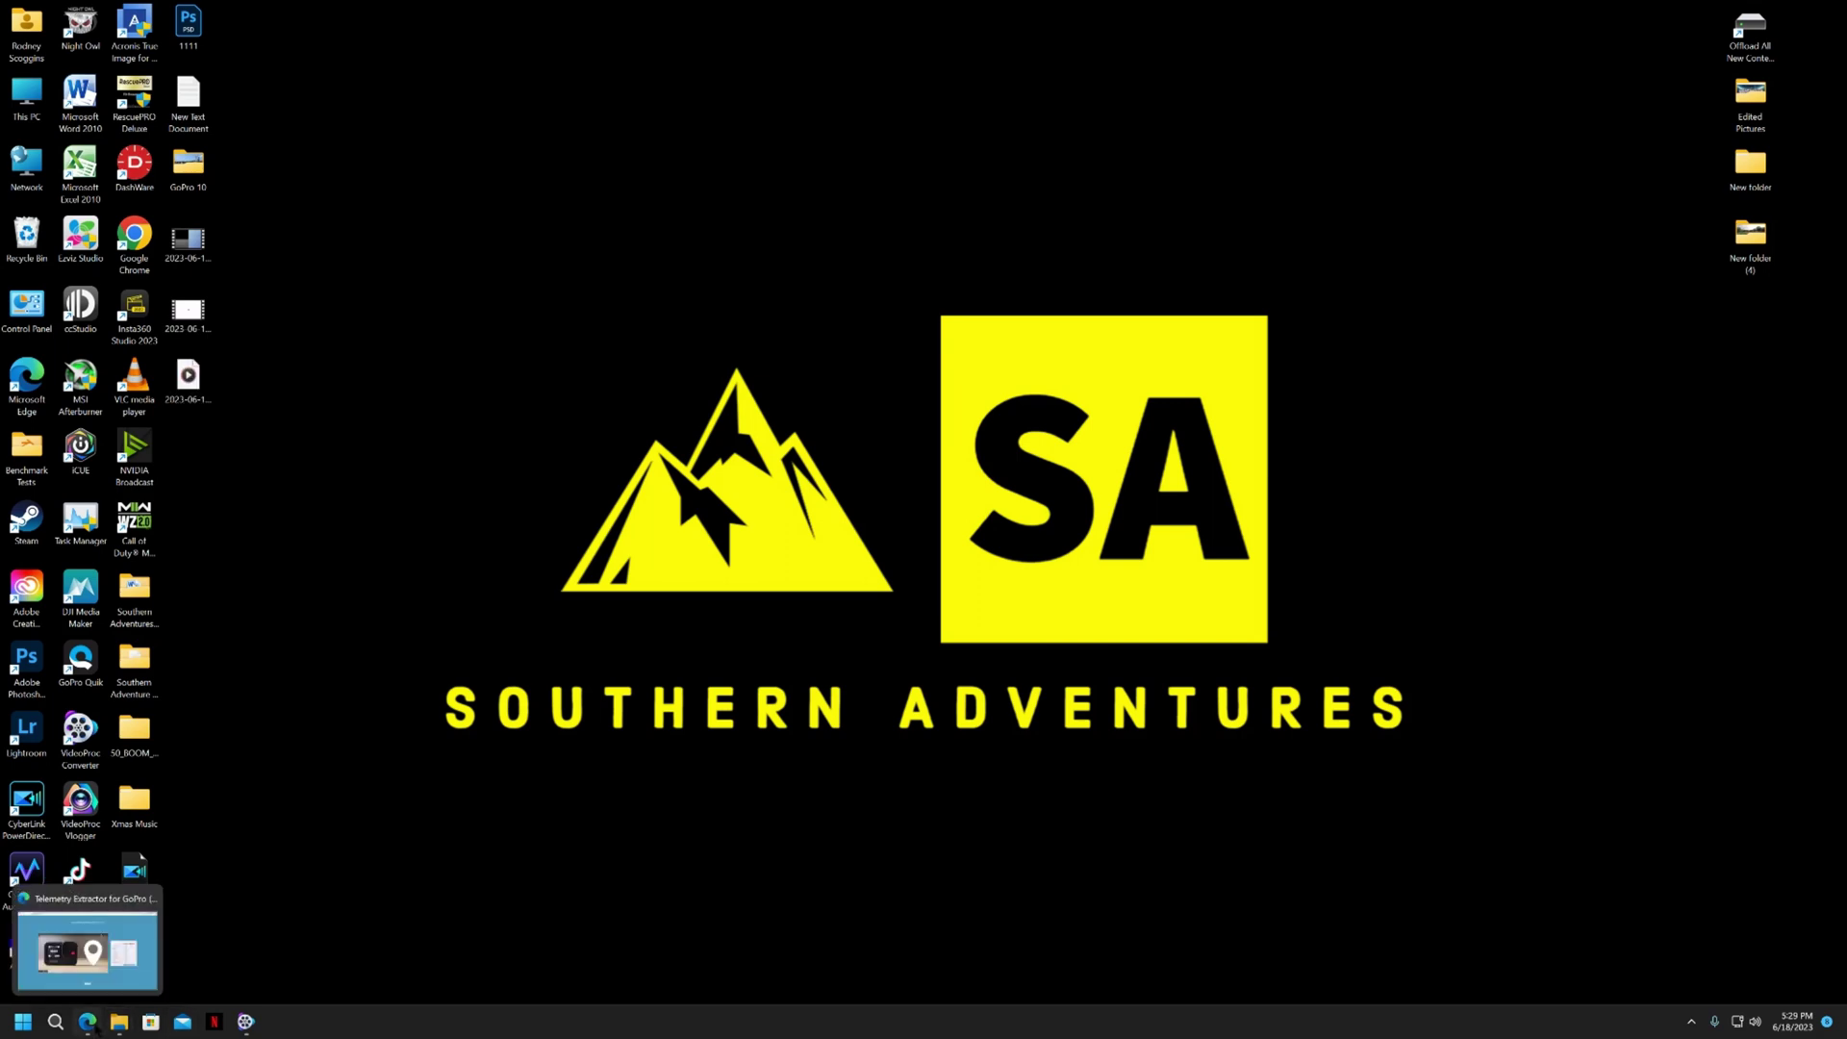
click(90, 1025)
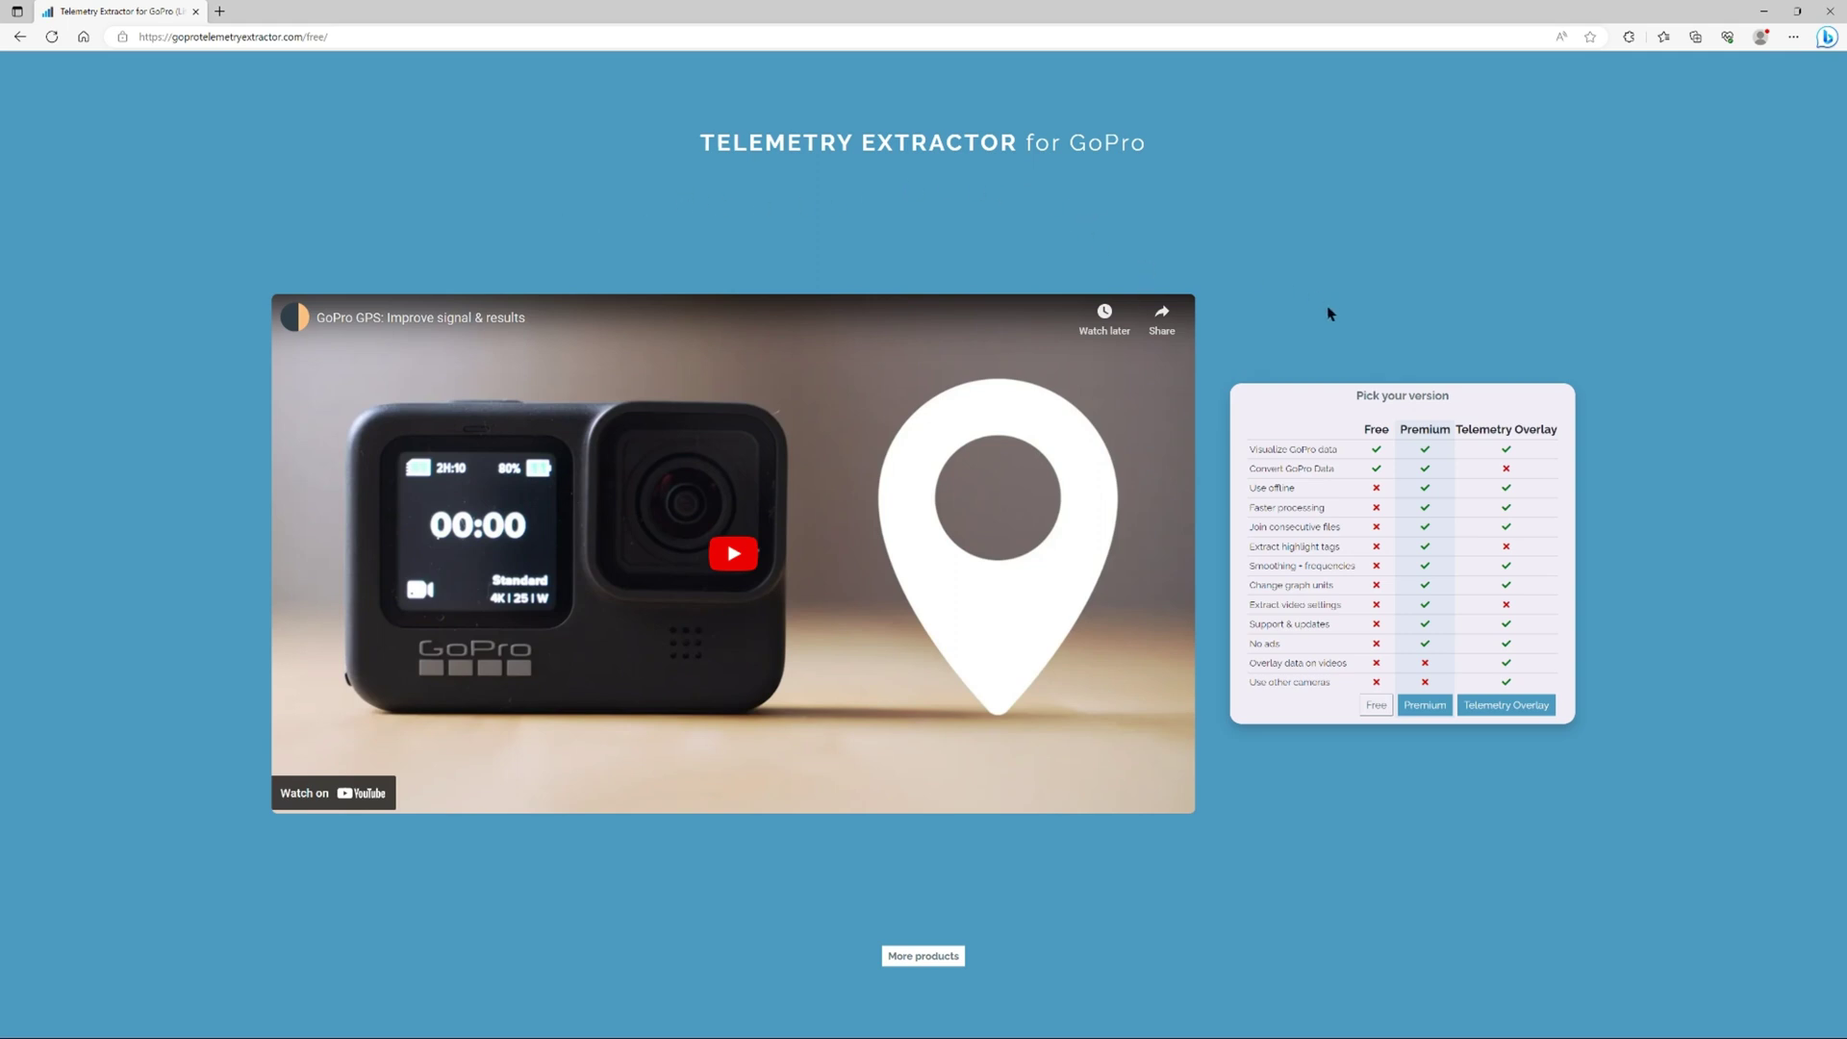
Pick the Free version of Telemetry Extractor and start choosing a GoPro video file
click(1378, 710)
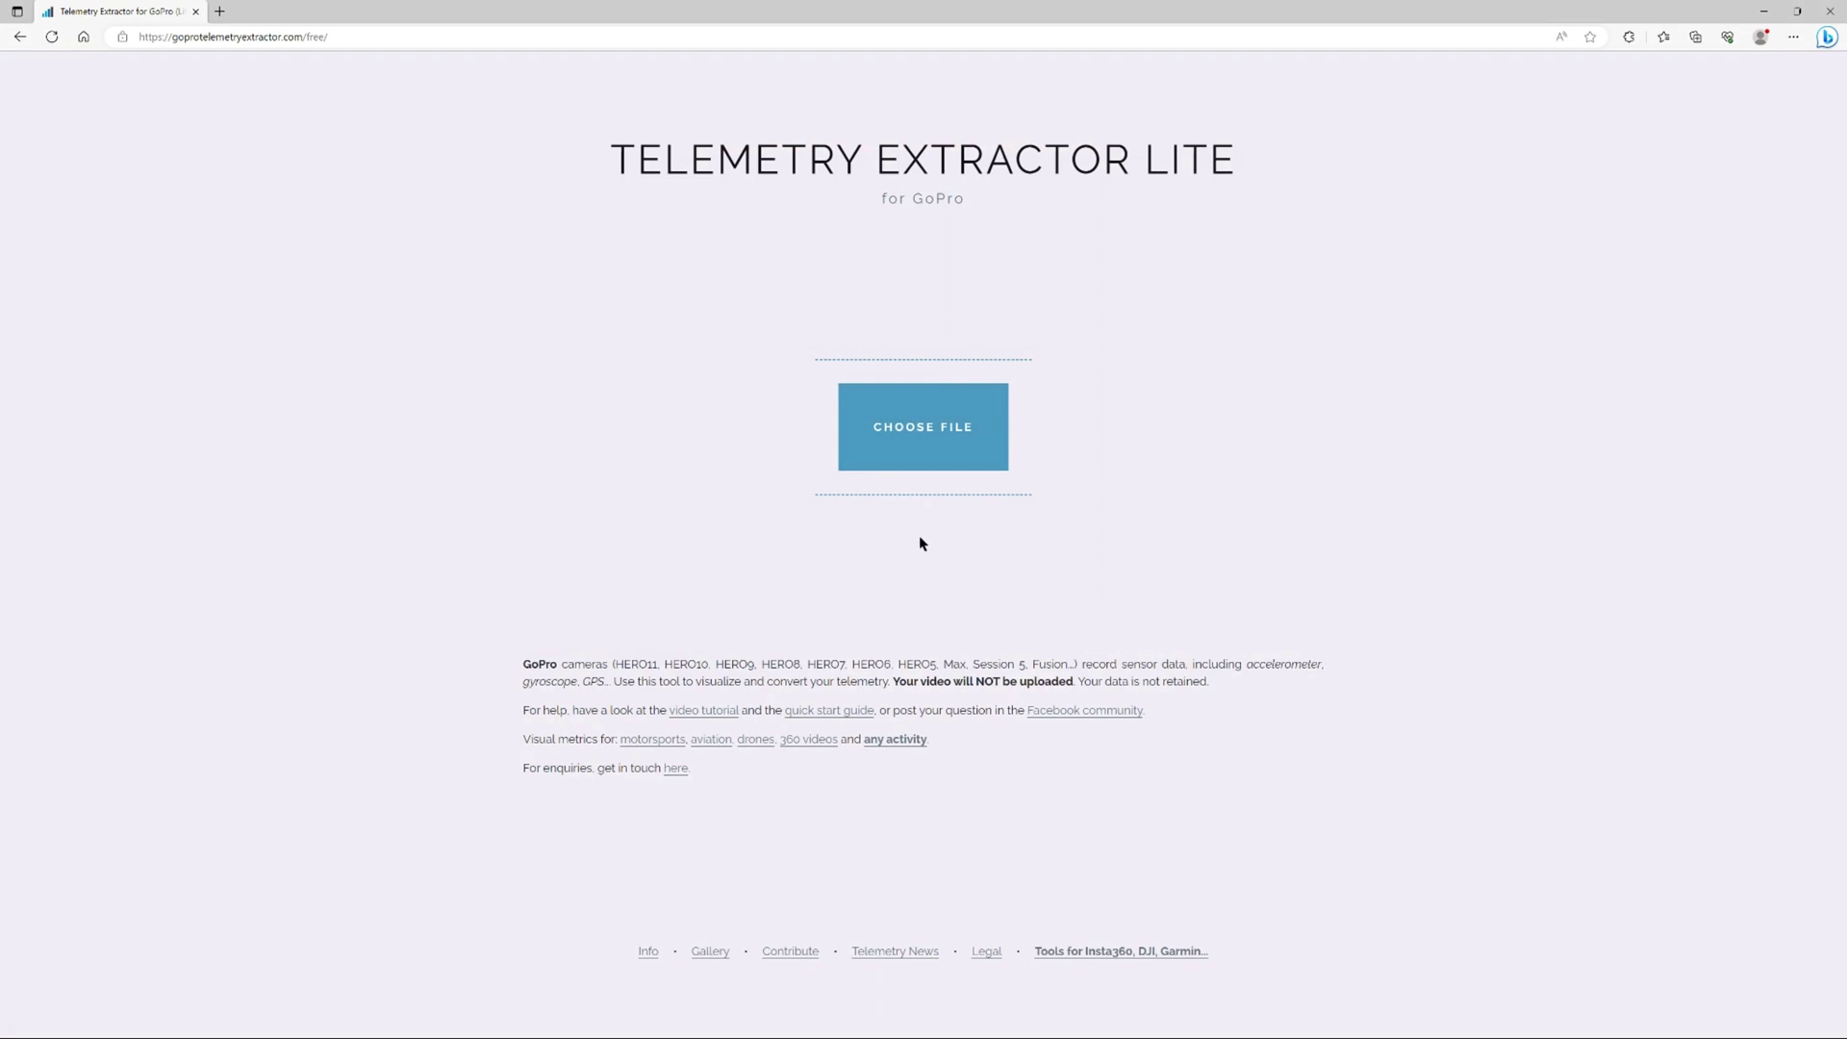
click(929, 440)
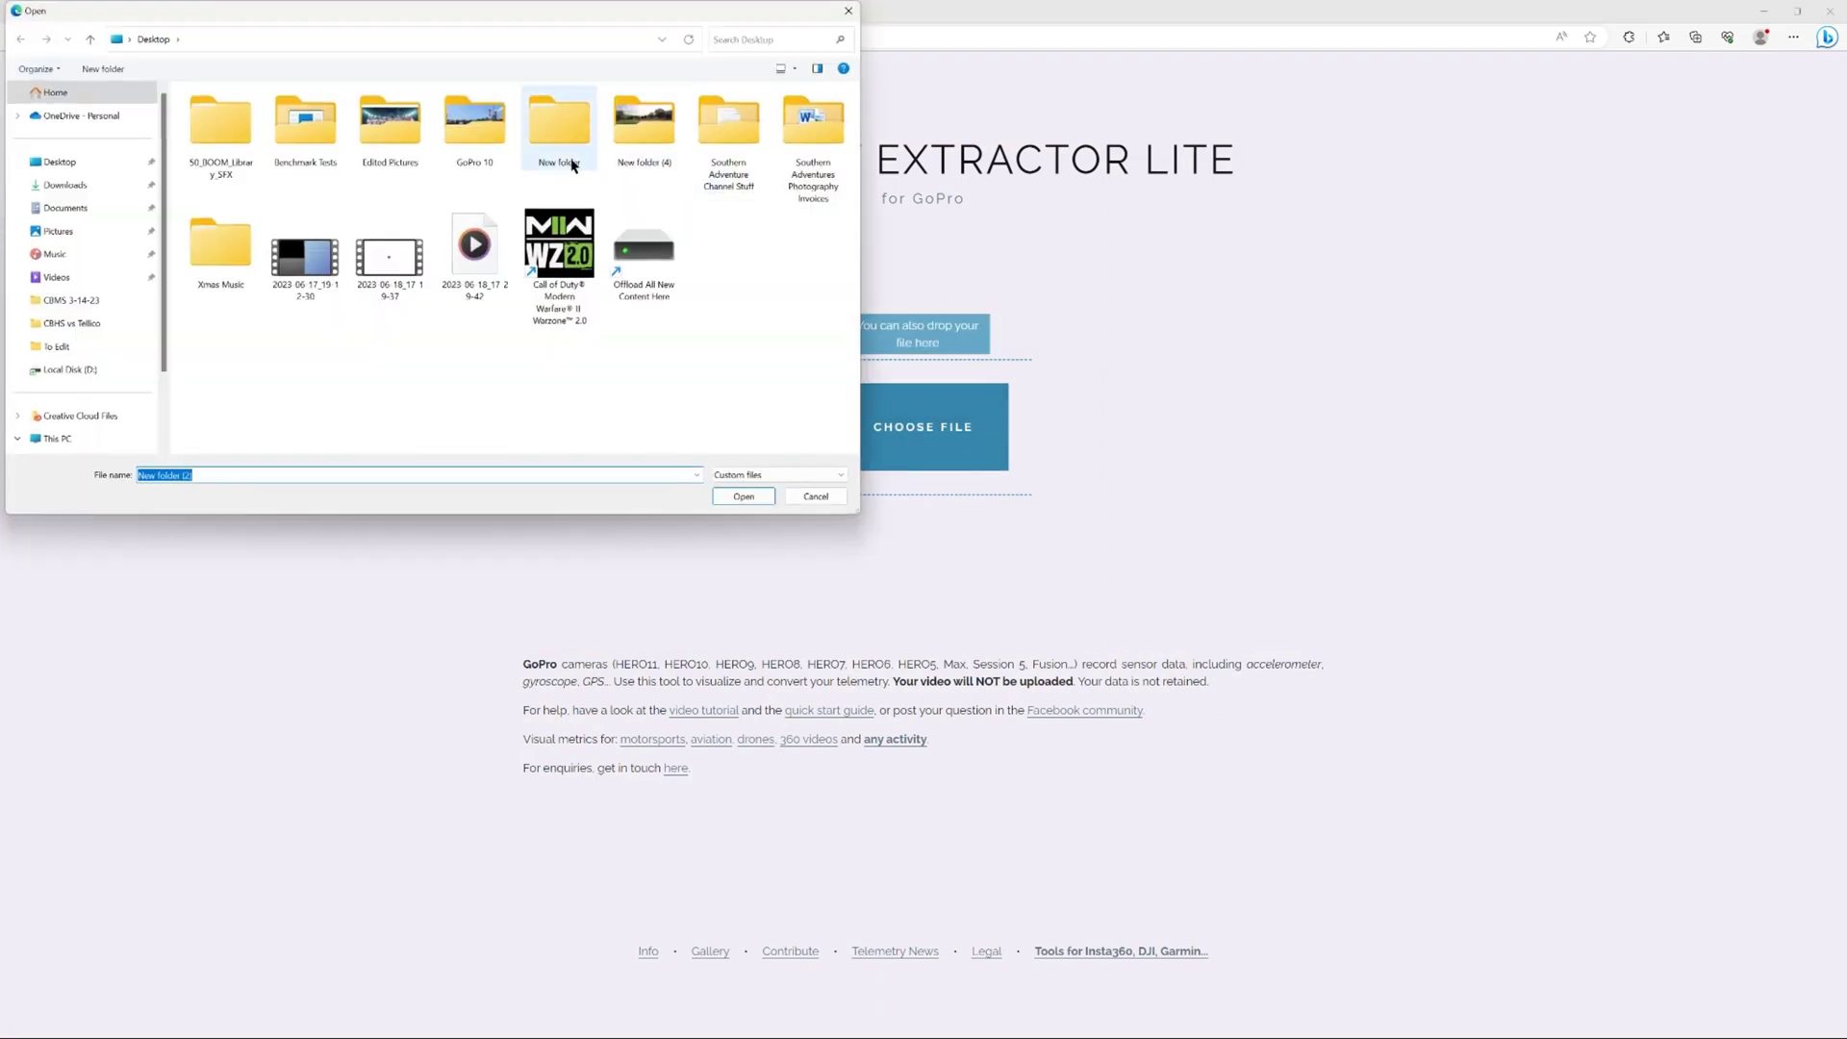
Open the GoPro 10 folder in the file dialog to load GX011923
double_click(486, 135)
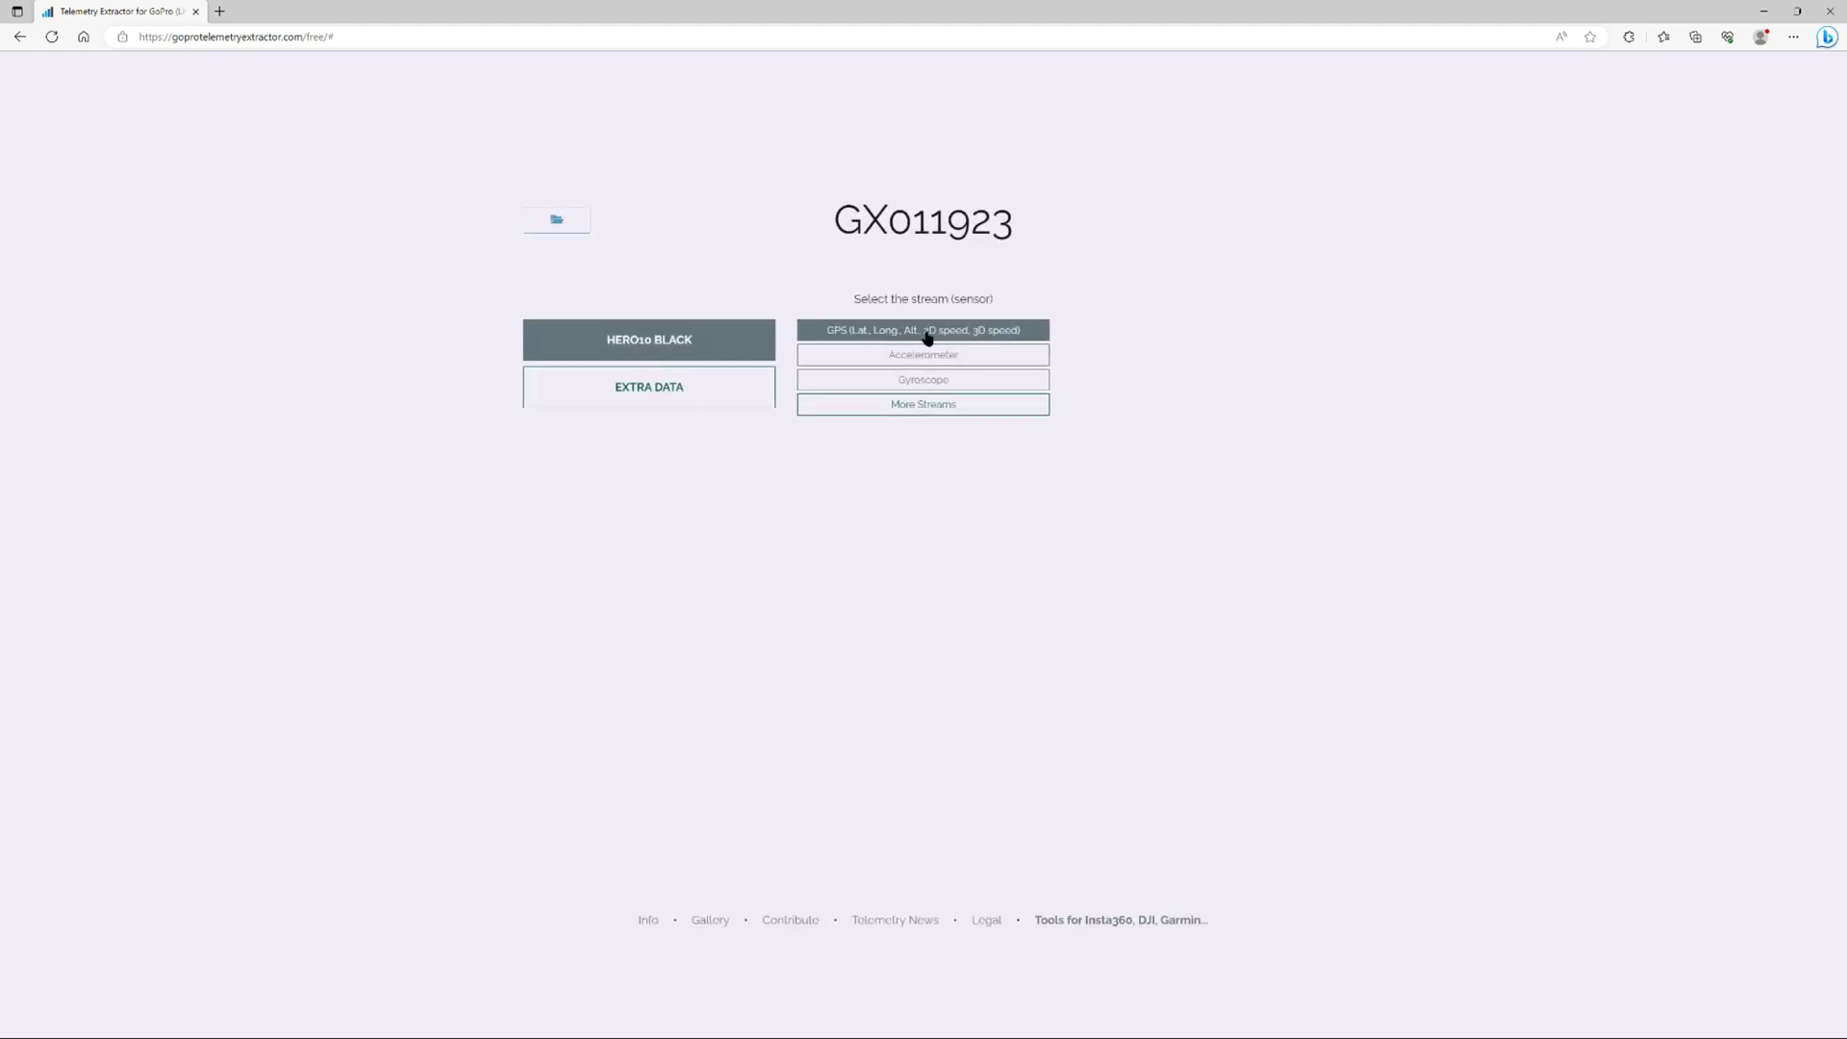
Select the GPS (Lat., Long., Alt., 2D/3D speed) stream and export it as GPX
click(1005, 335)
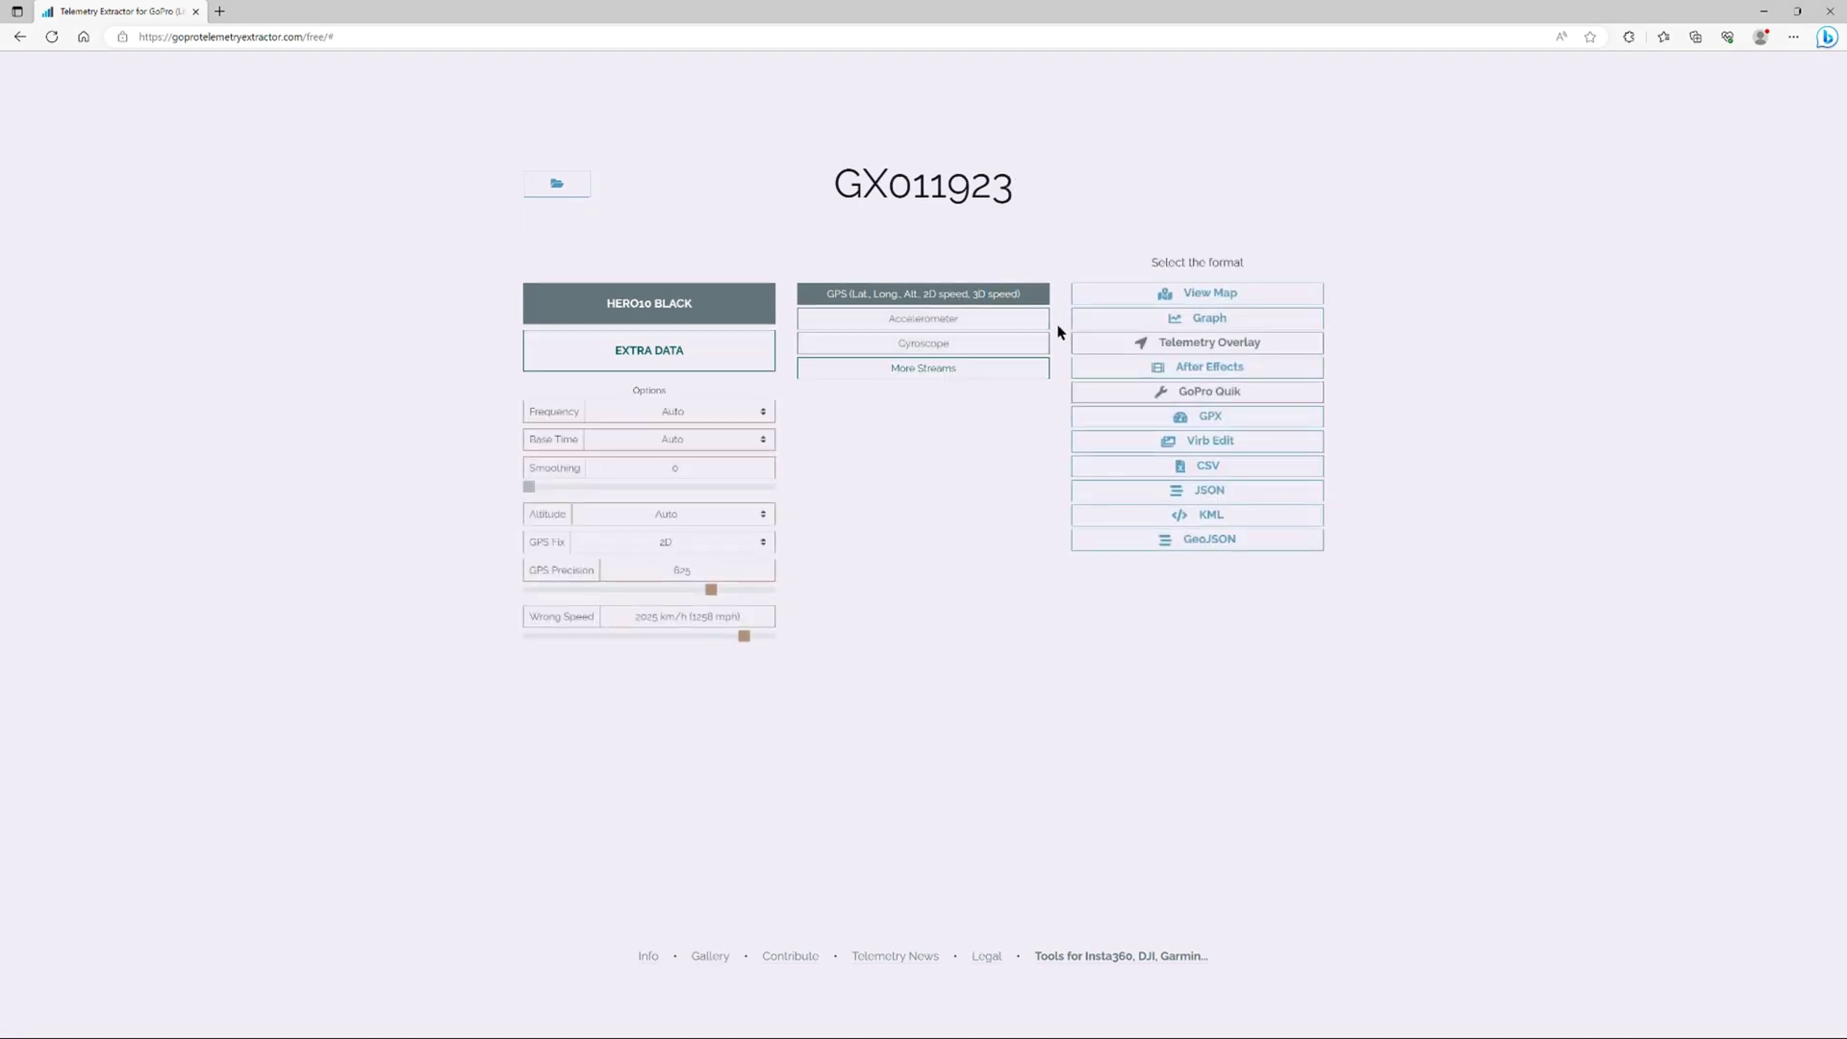
click(1212, 417)
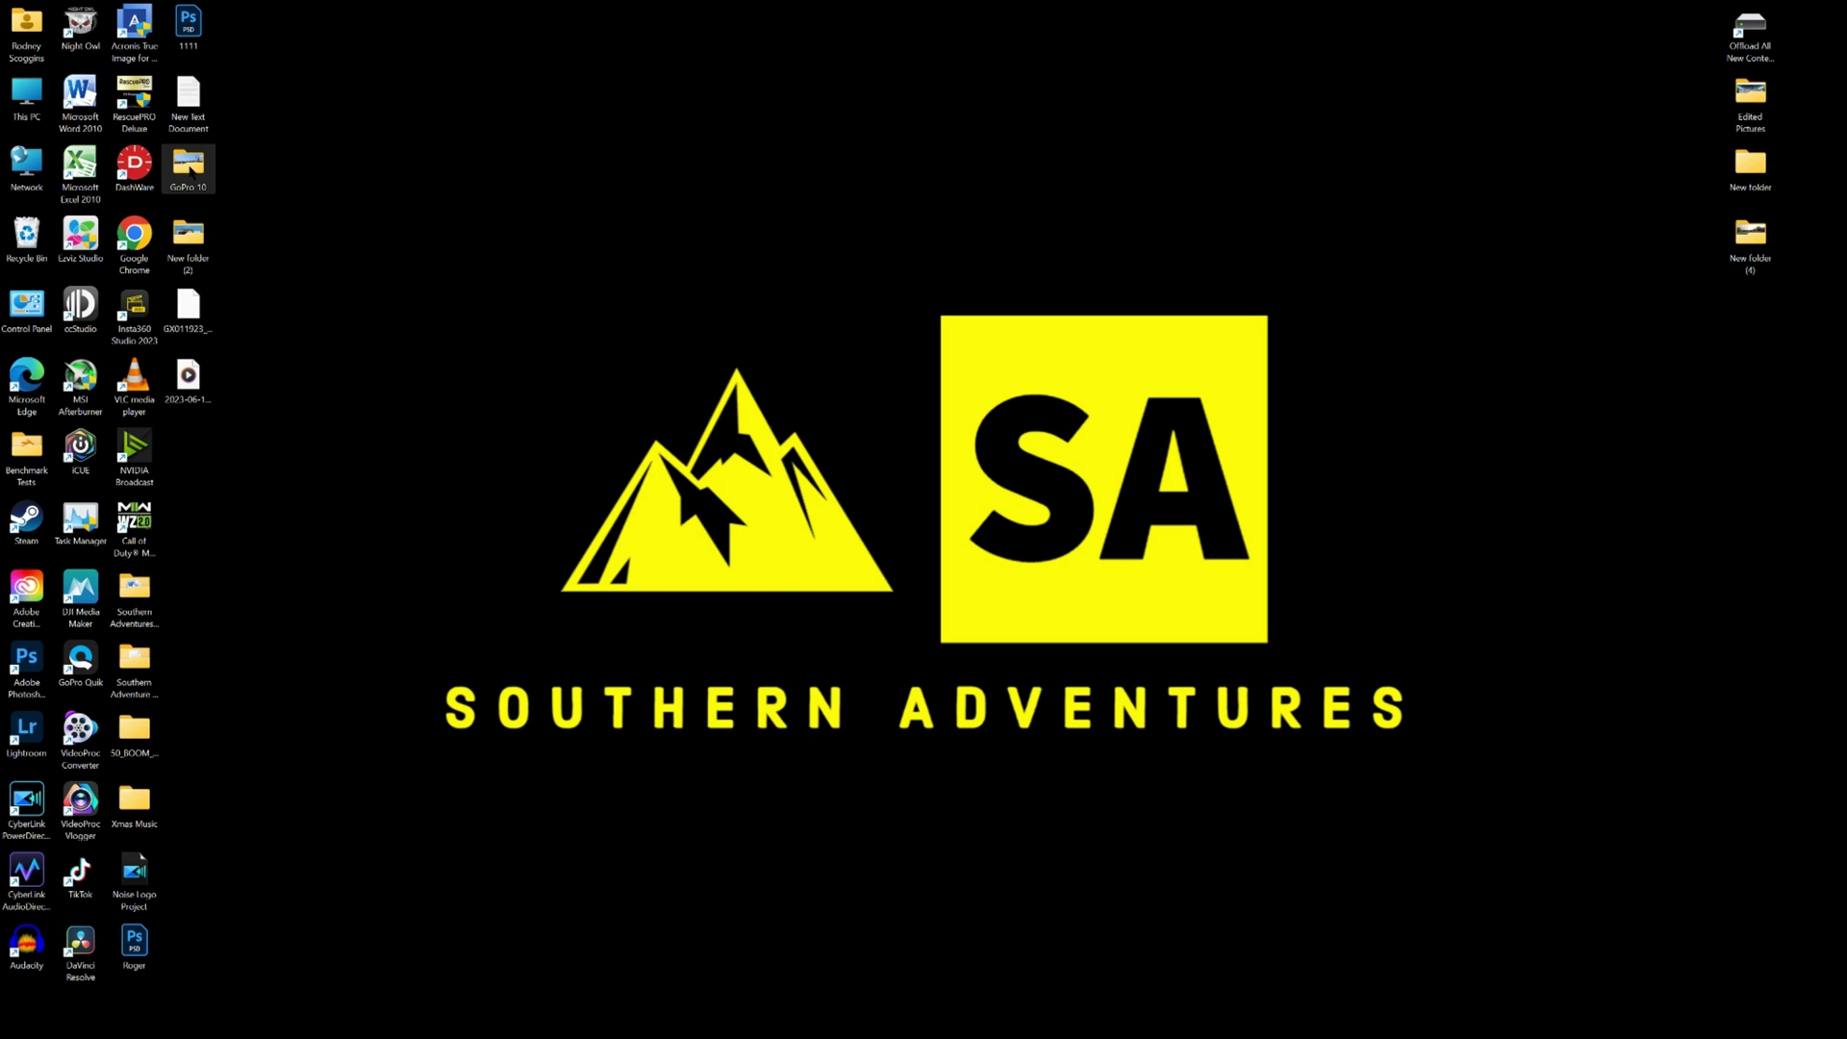
Paste GX011923_1_GPS5.gpx into the GoPro 10 folder beside the GX011923 video
double_click(190, 171)
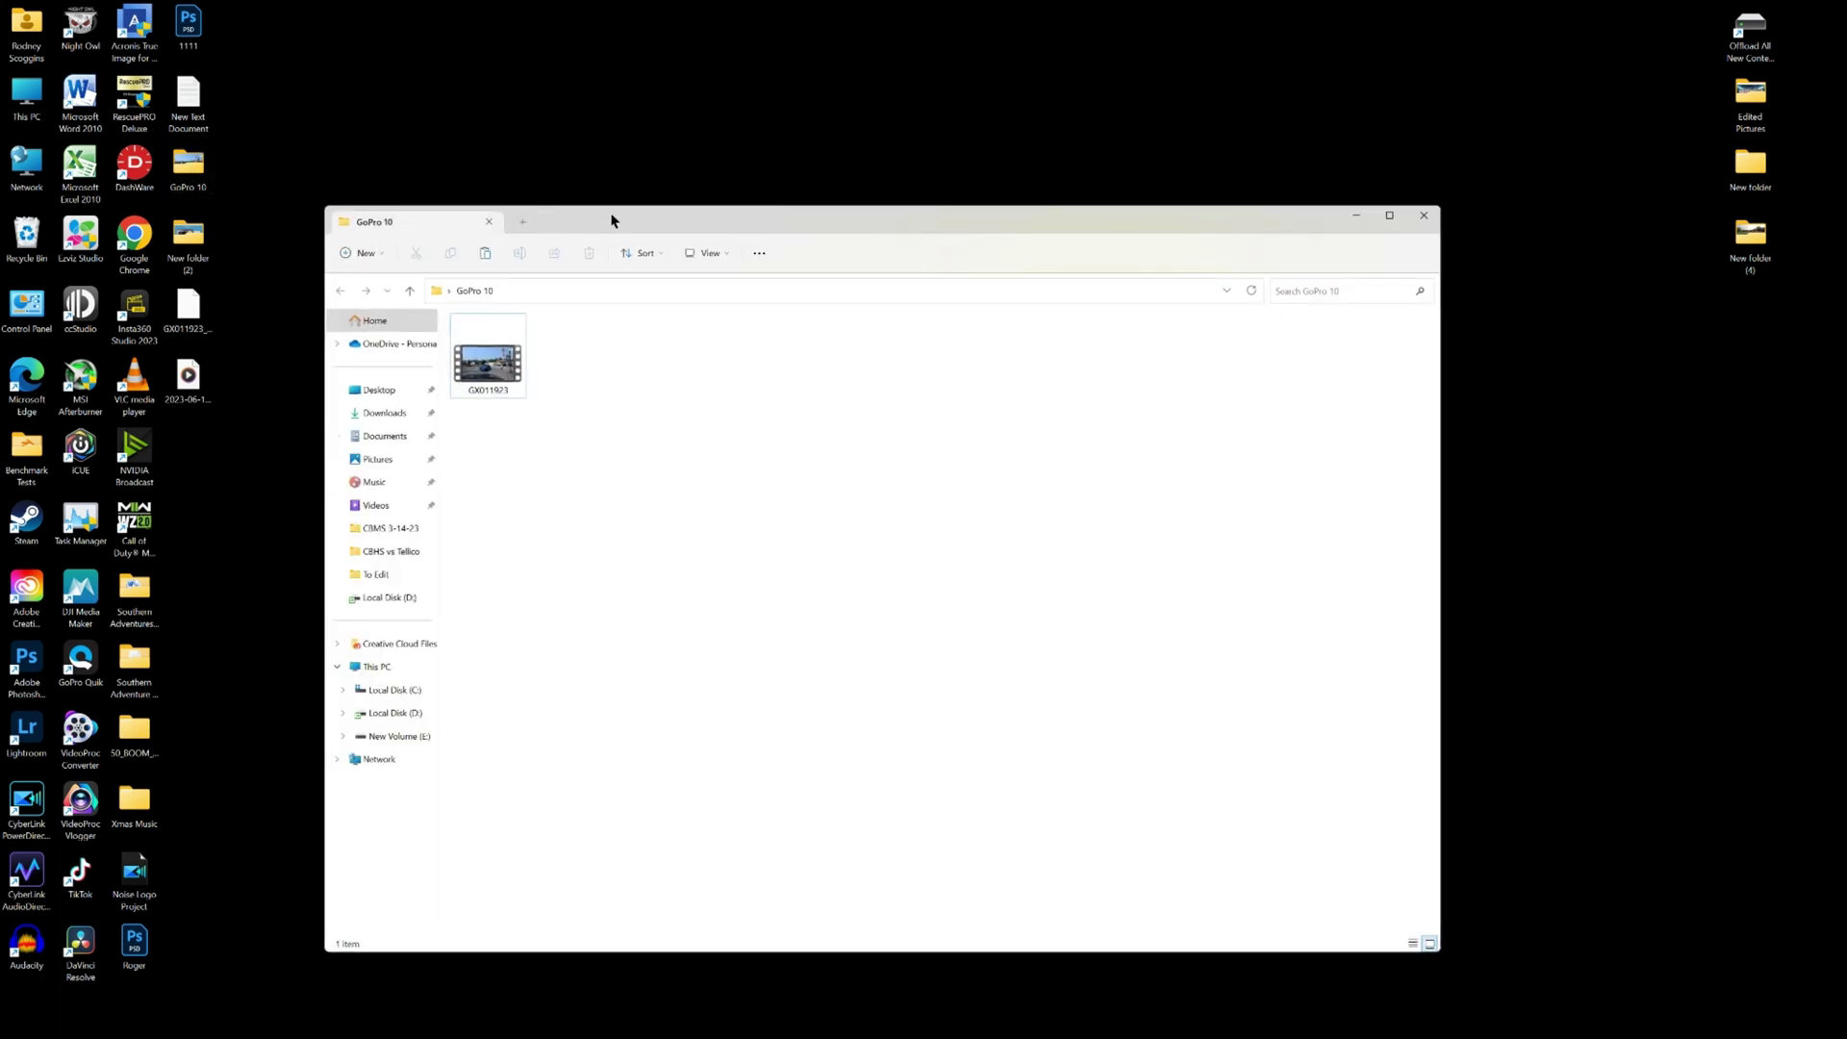
drag(611, 221, 668, 209)
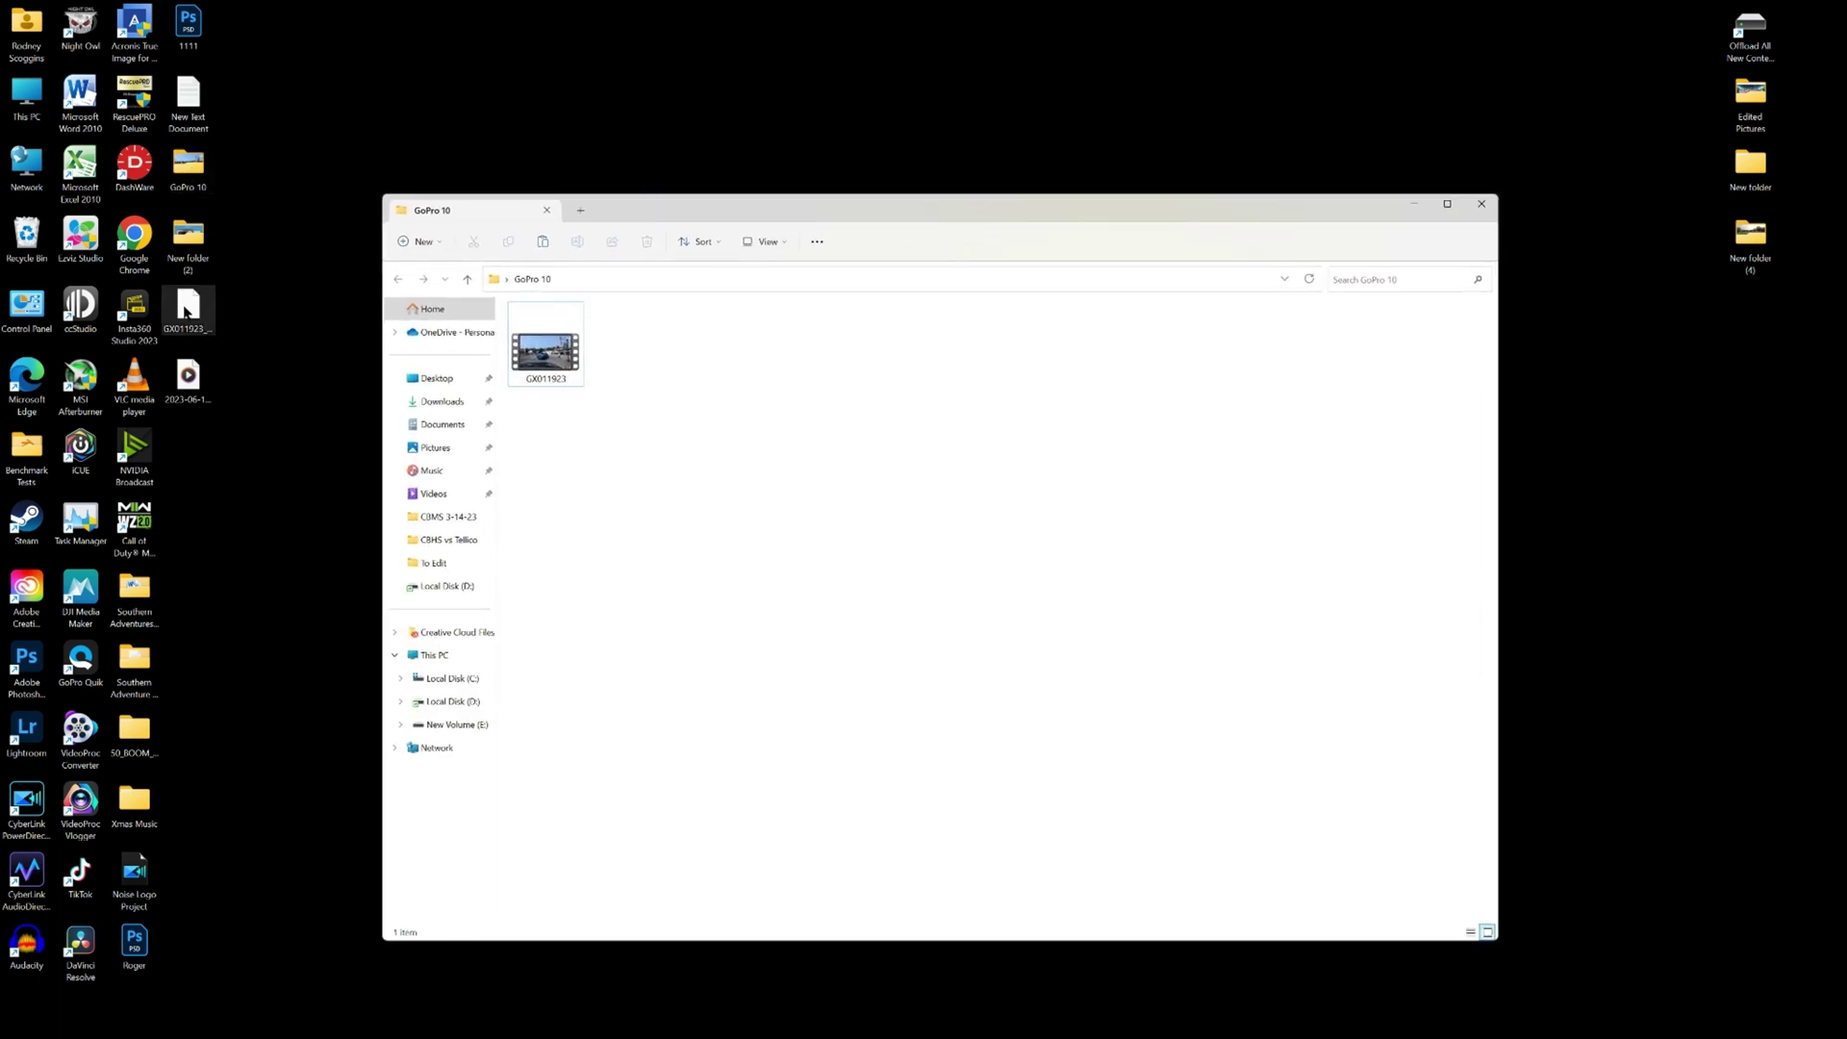
right_click(186, 312)
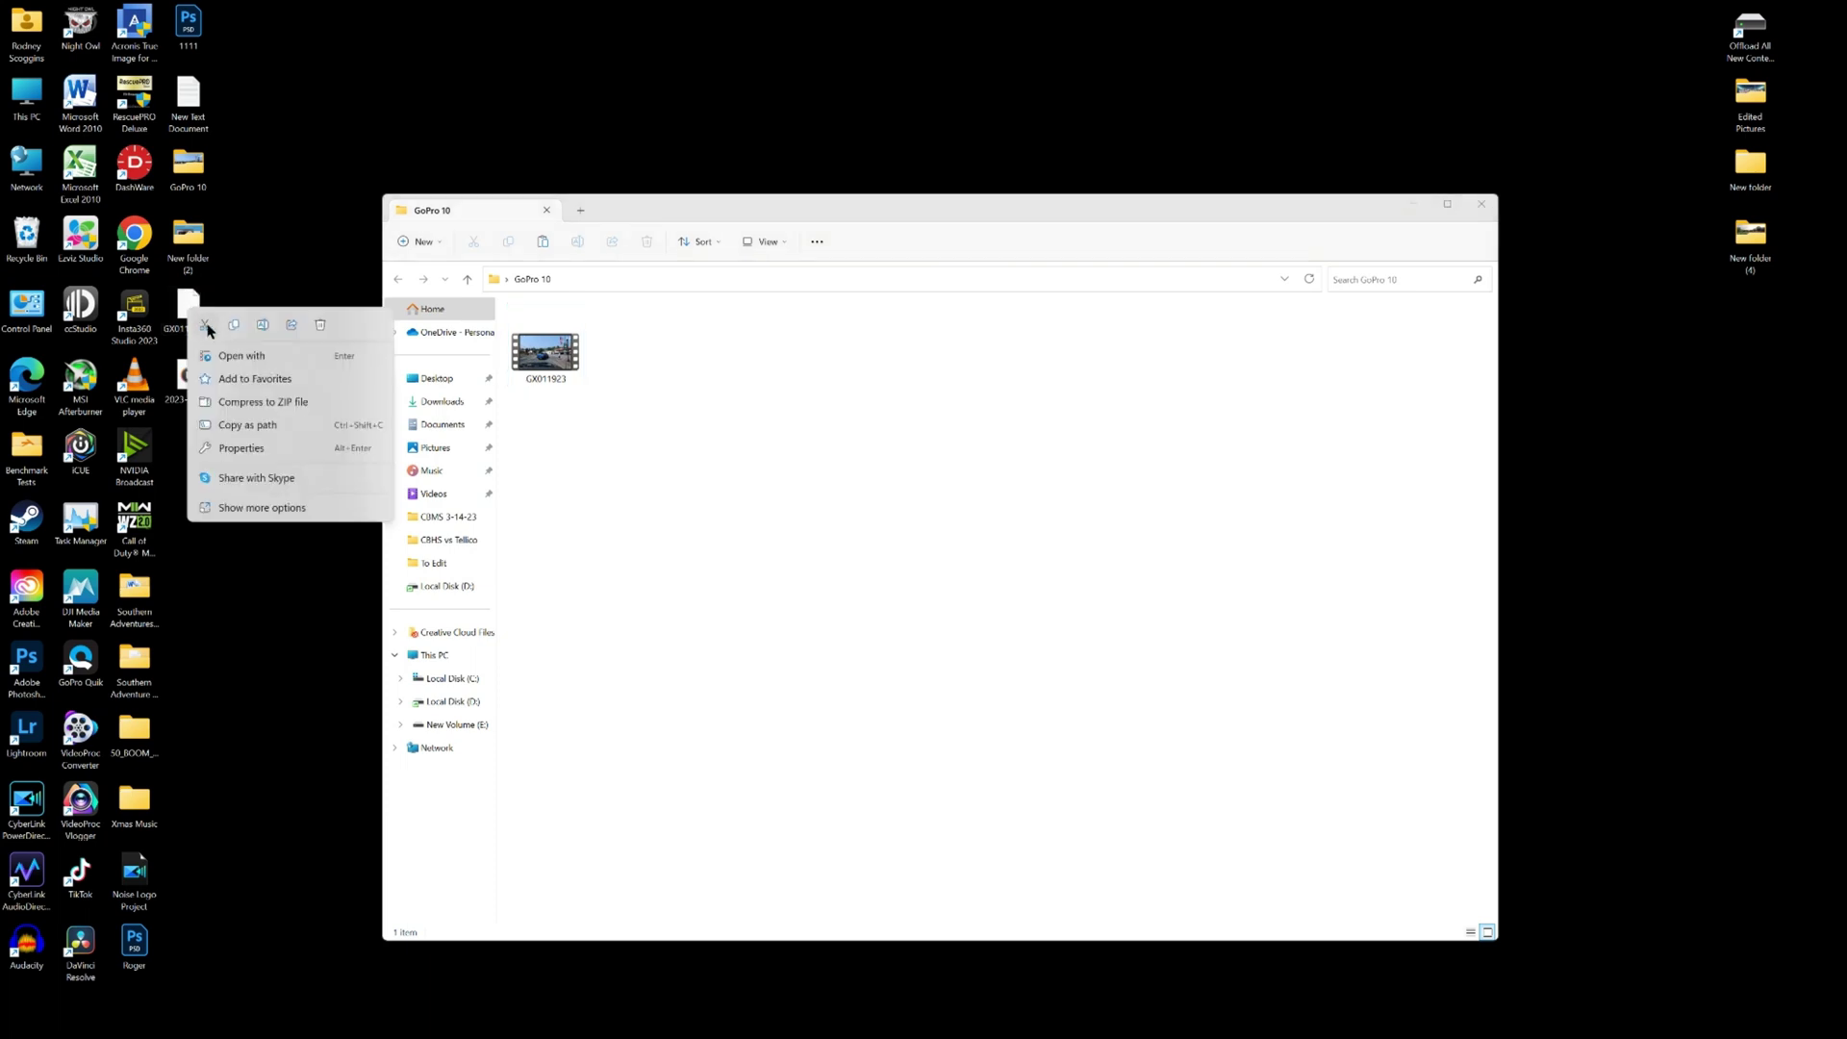
key(Escape)
right_click(701, 372)
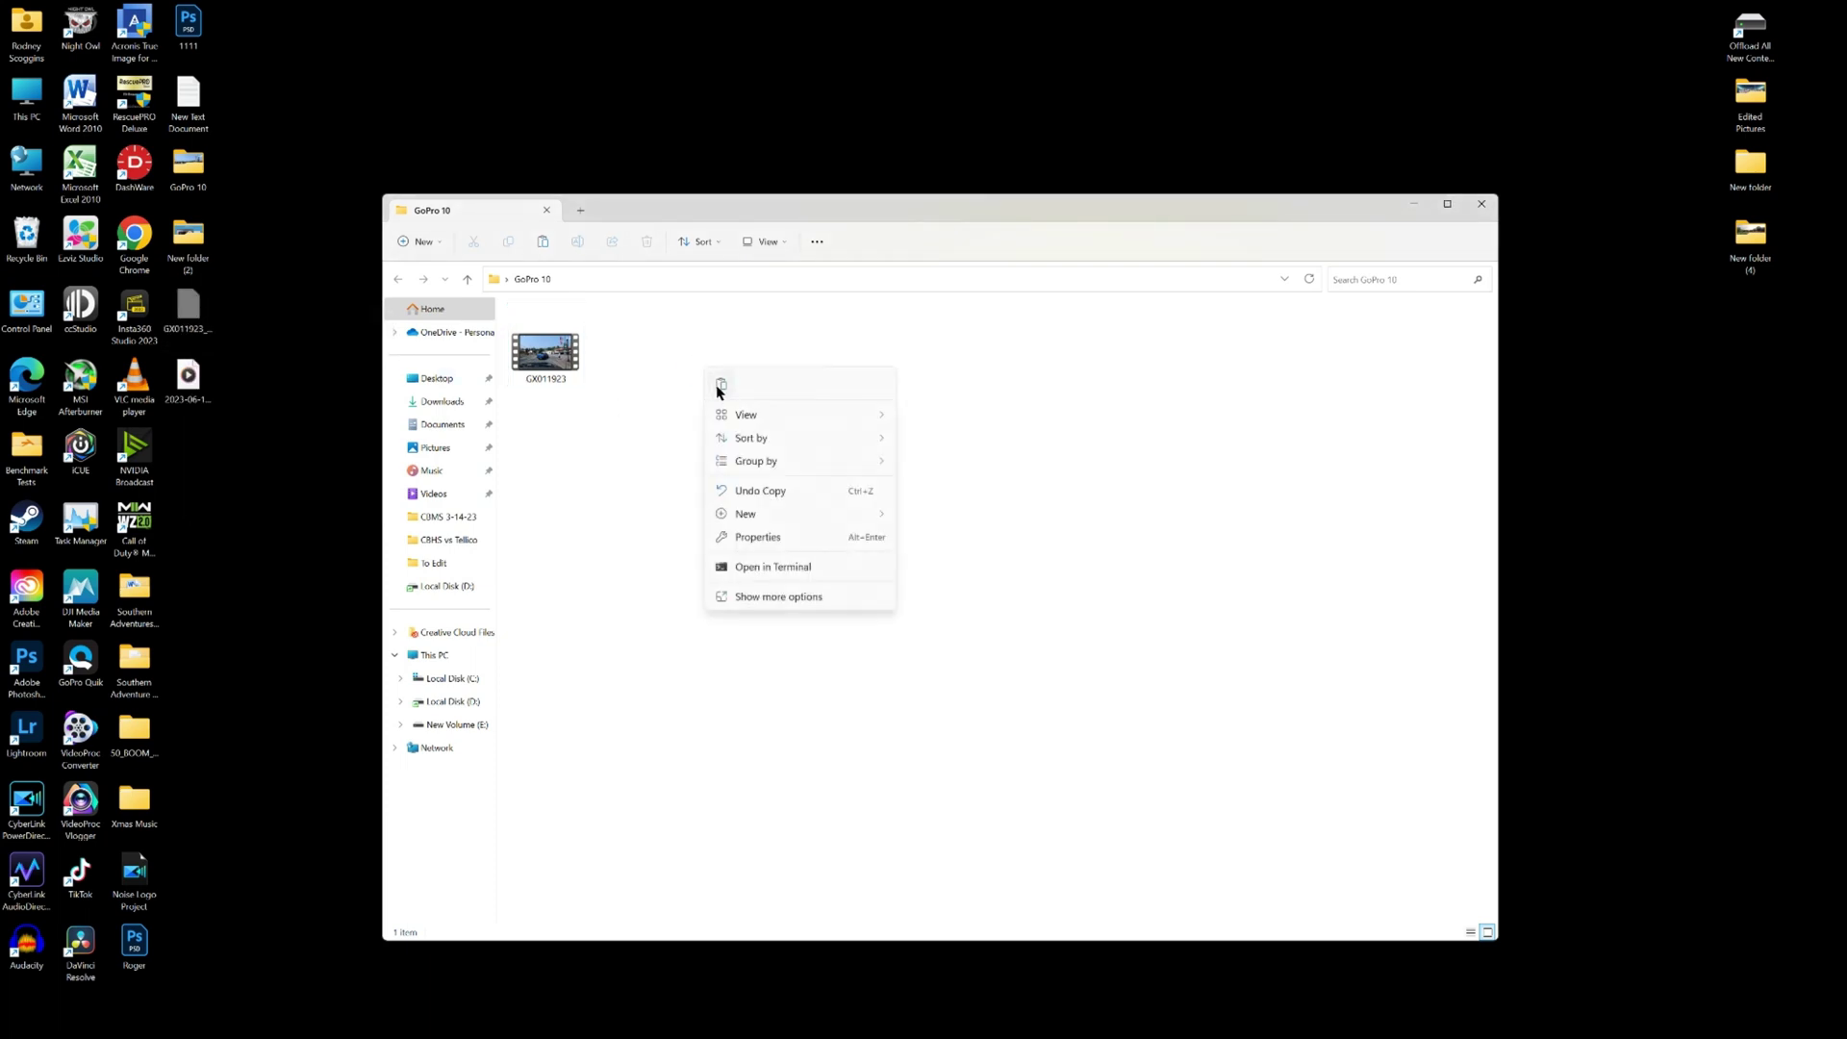
key(Escape)
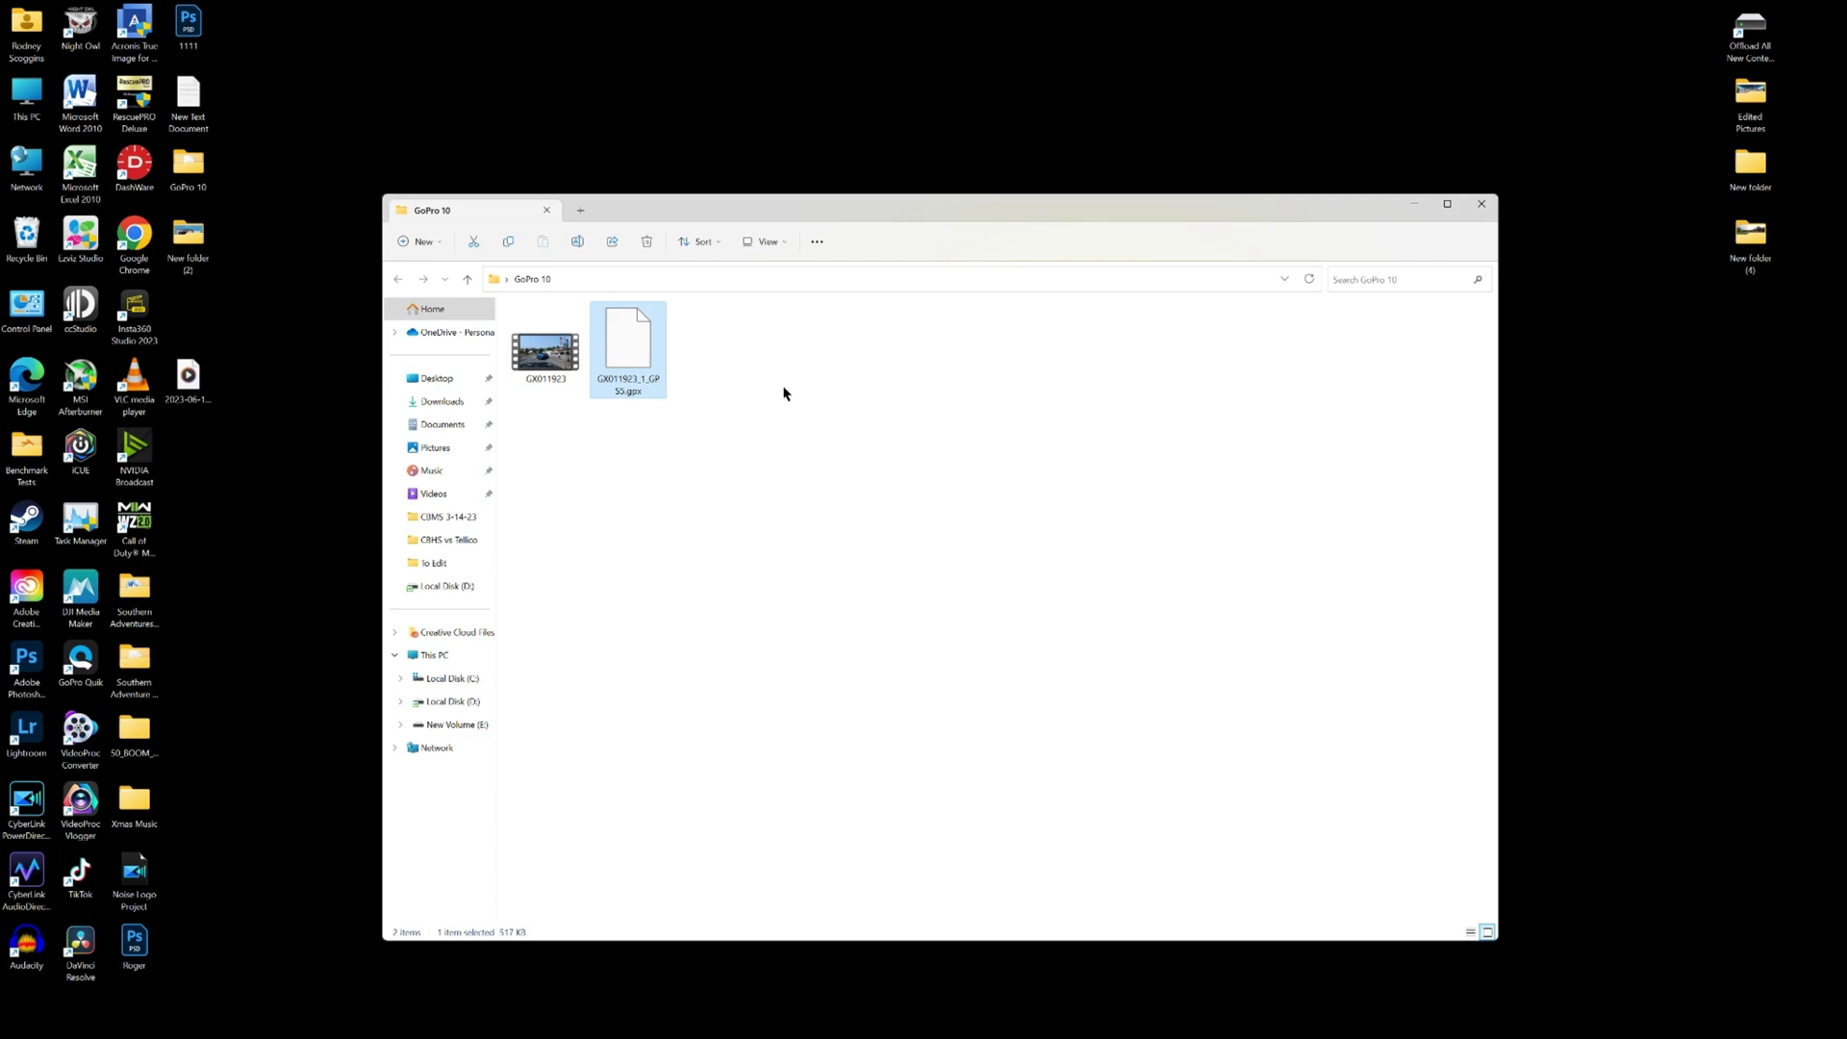
click(835, 382)
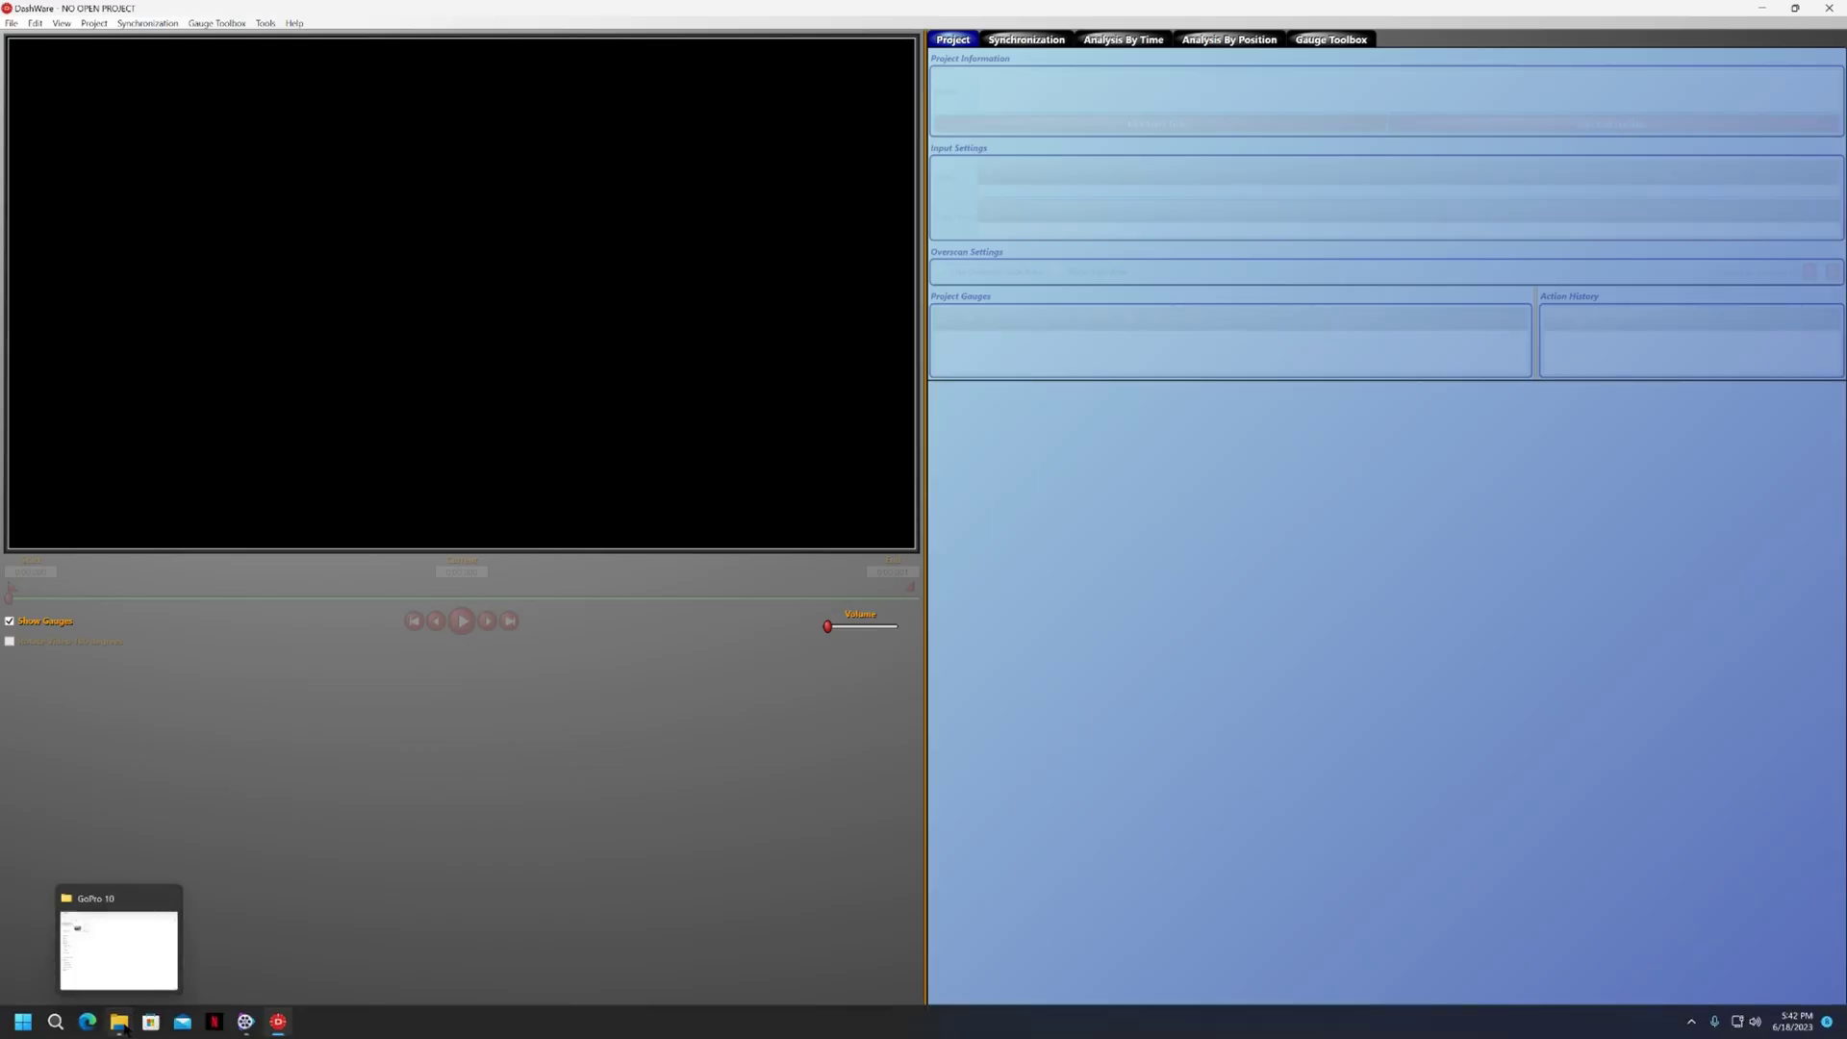
Start a new DashWare project using the GoPro gauge profile
click(120, 1024)
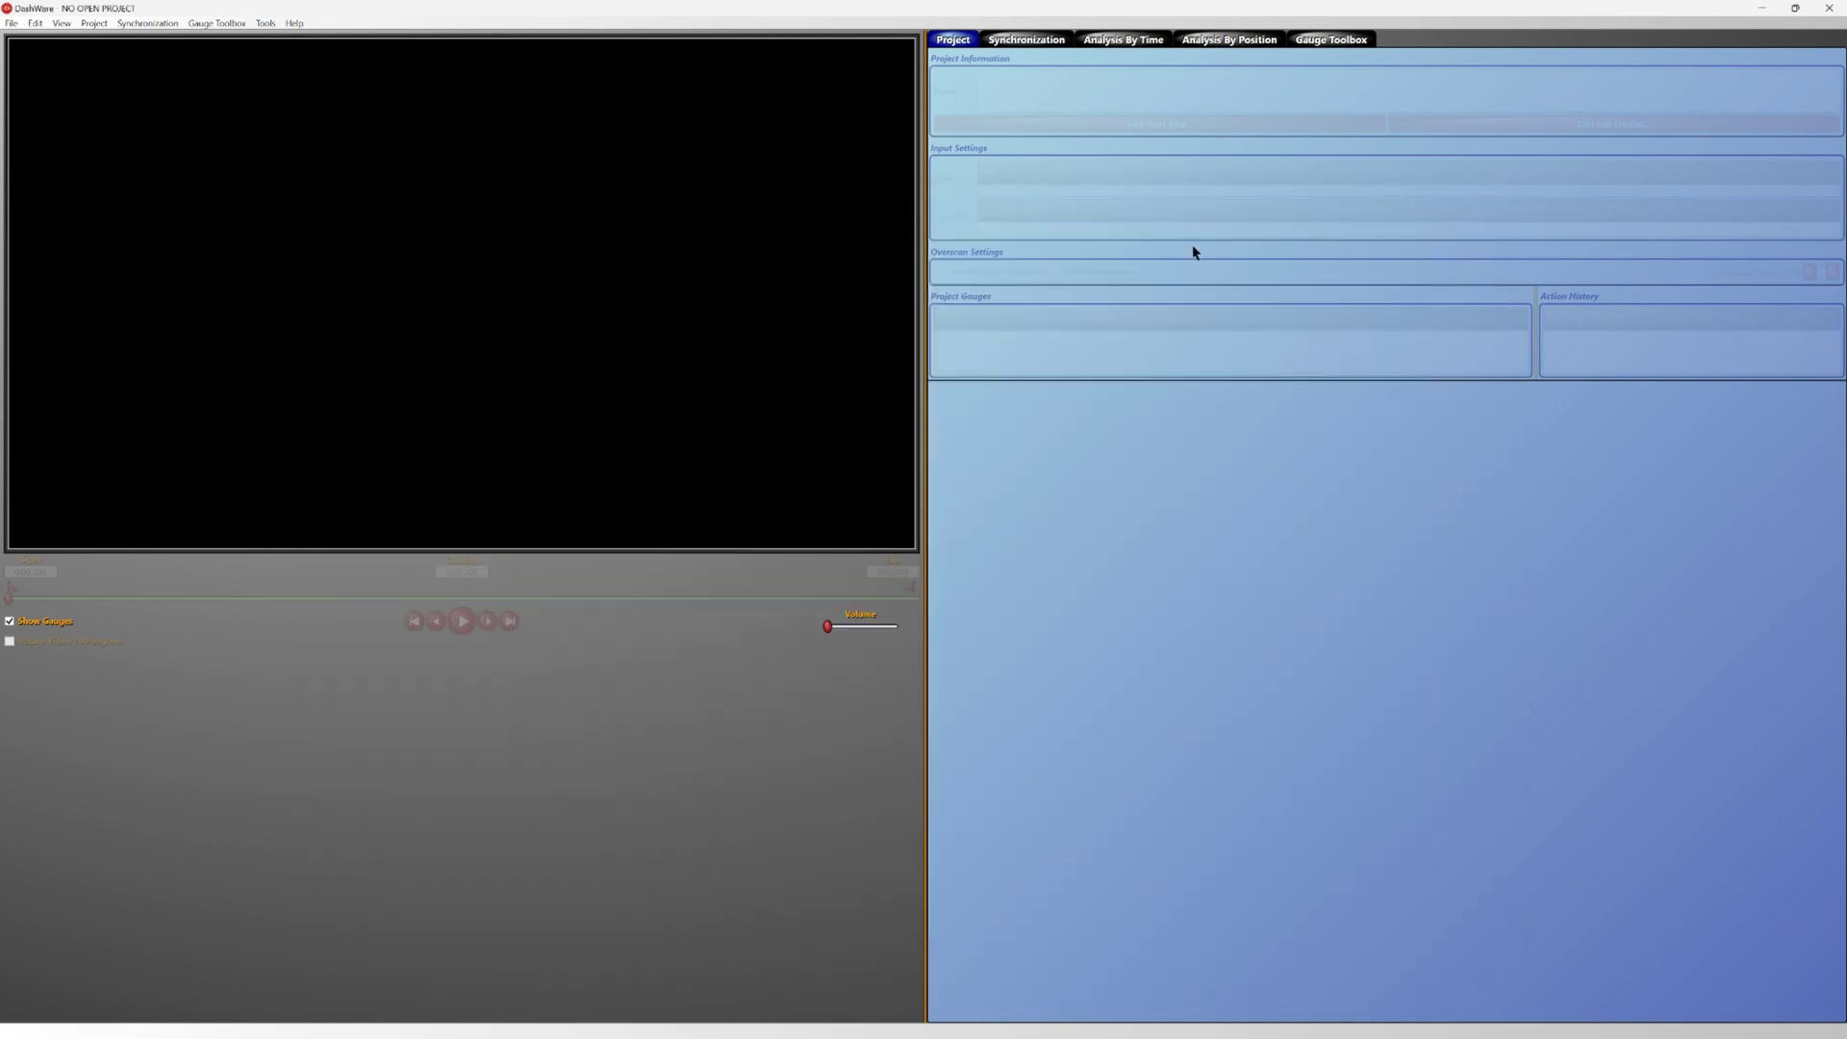
click(12, 23)
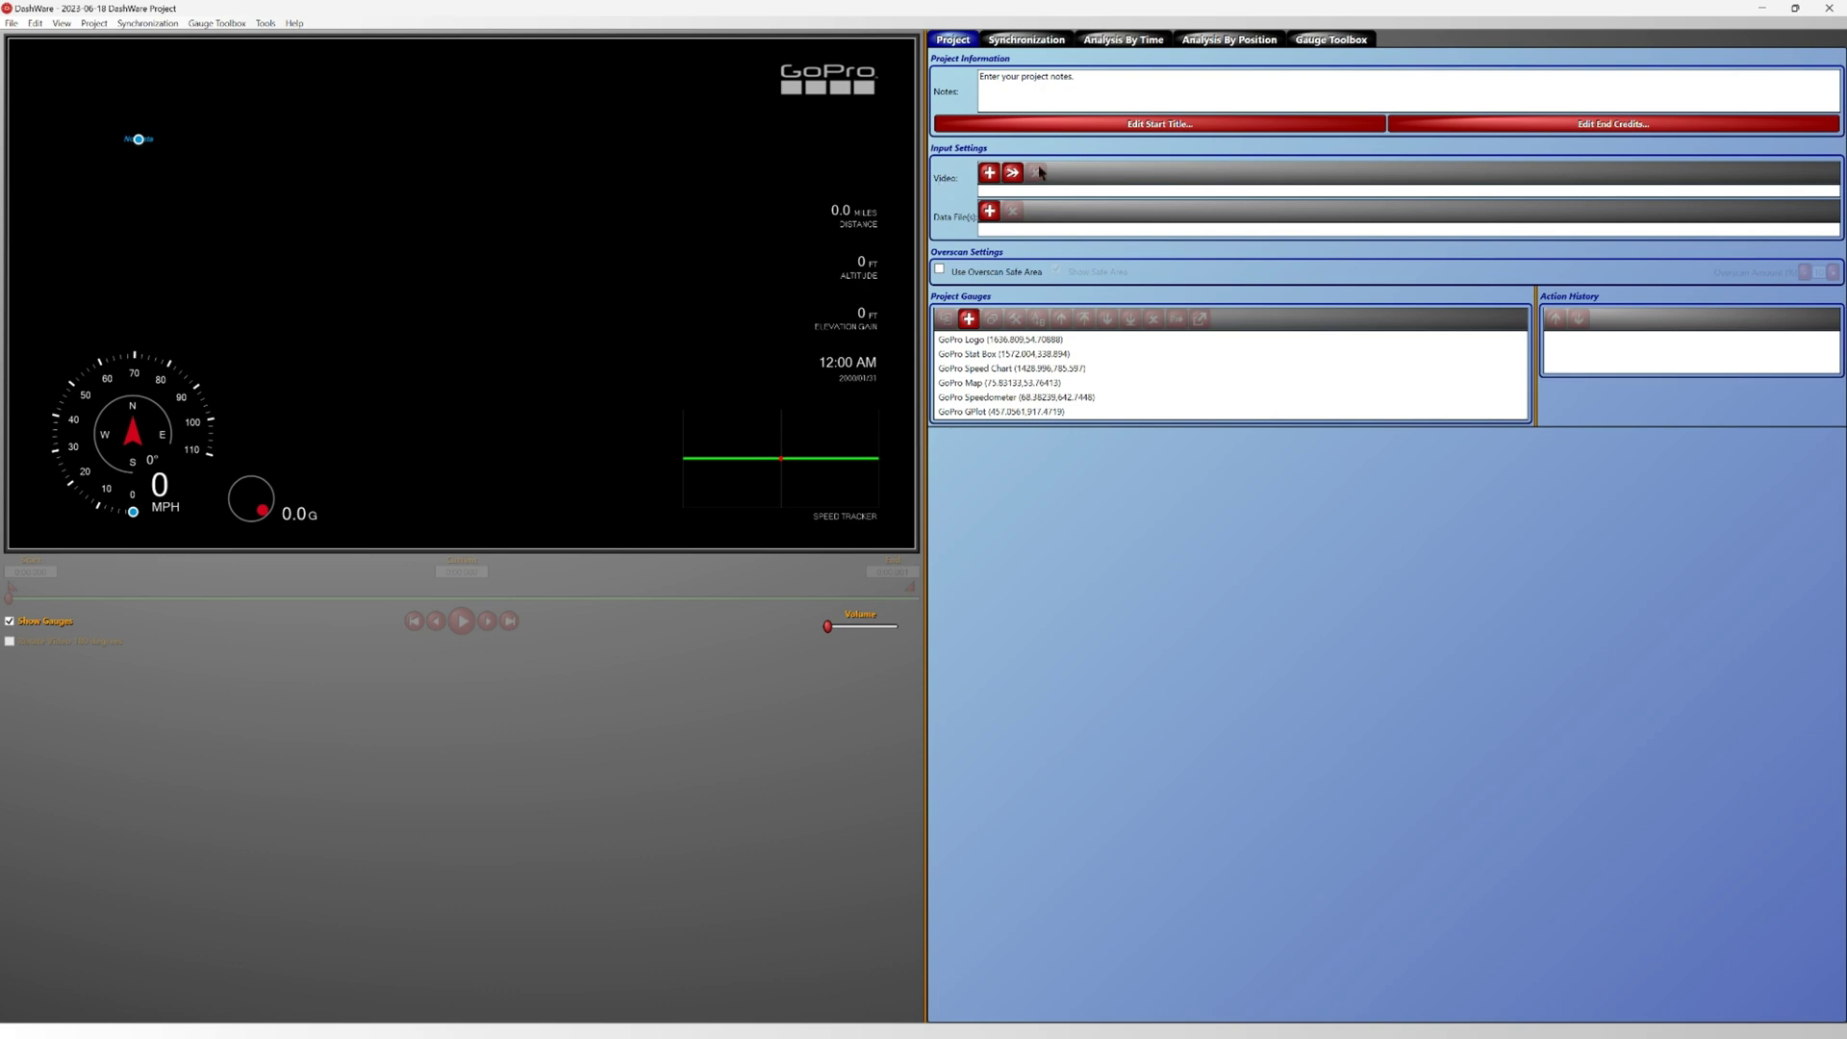
Load GX011923.MP4 as the video, dismiss the extraction error and rotate it 180 degrees
click(987, 173)
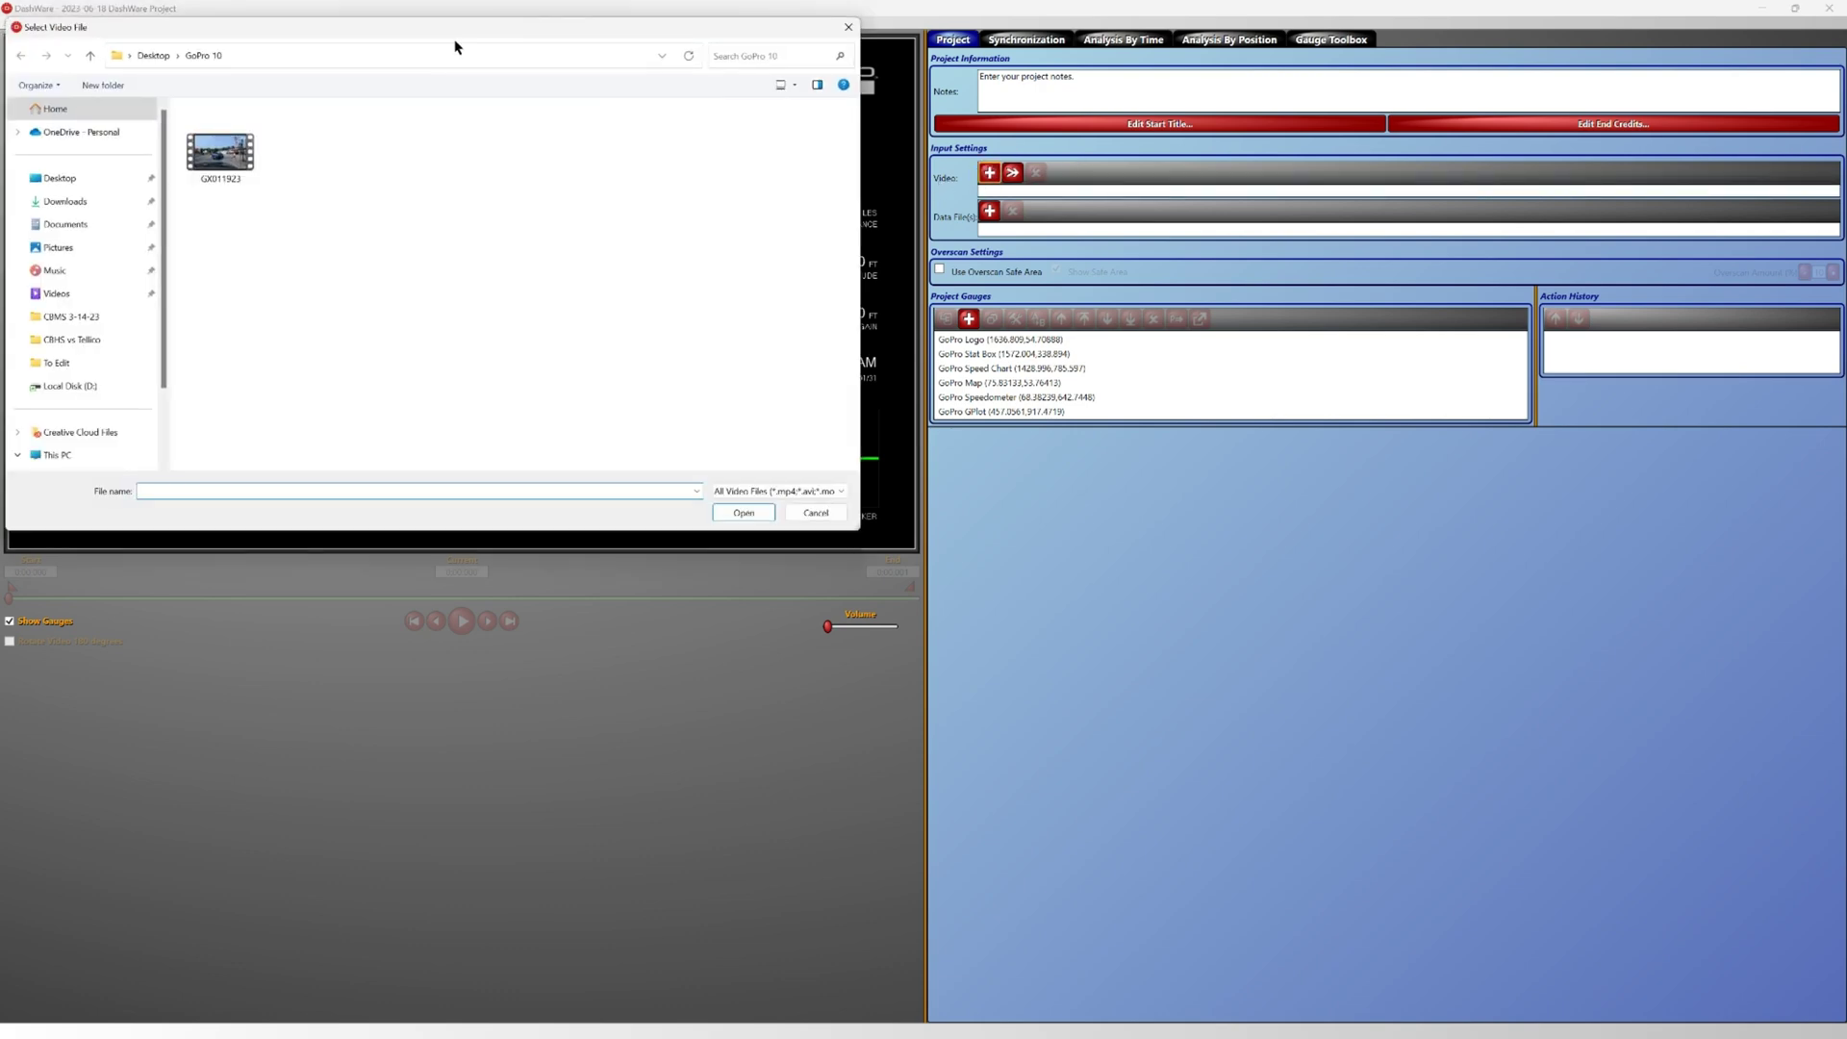
double_click(220, 151)
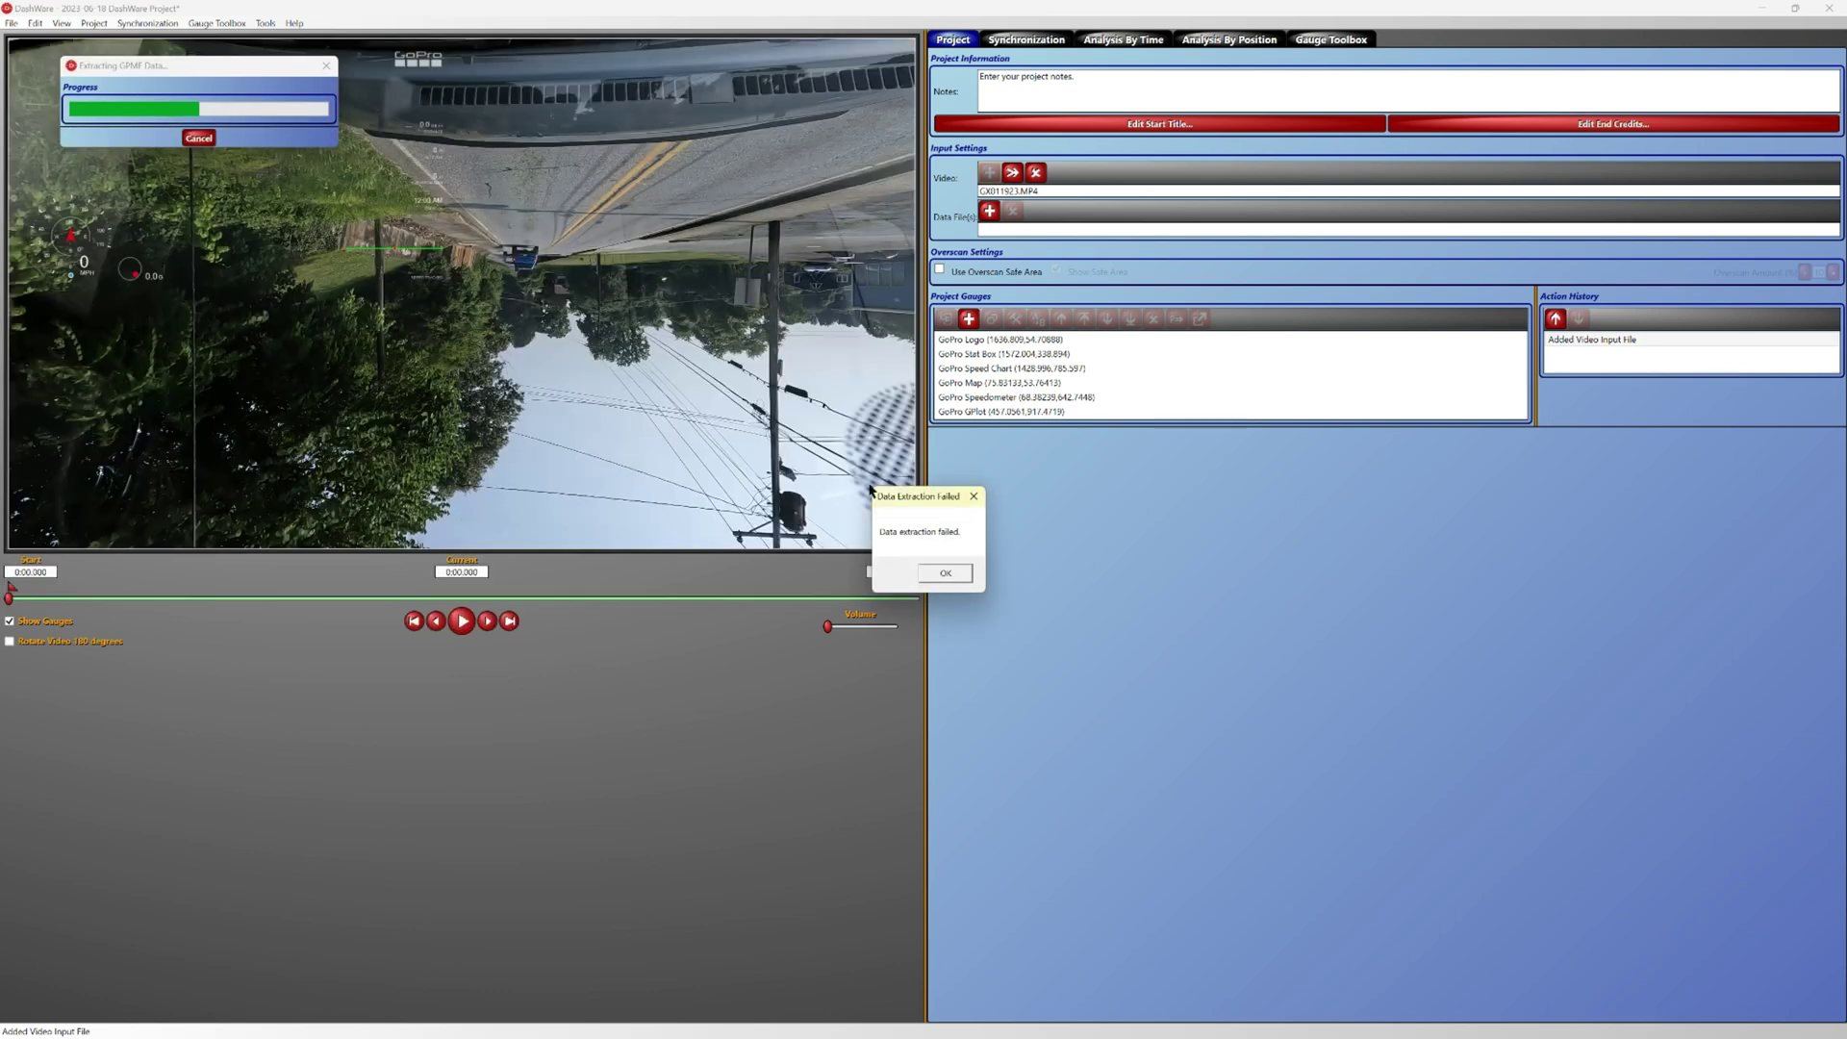
click(944, 574)
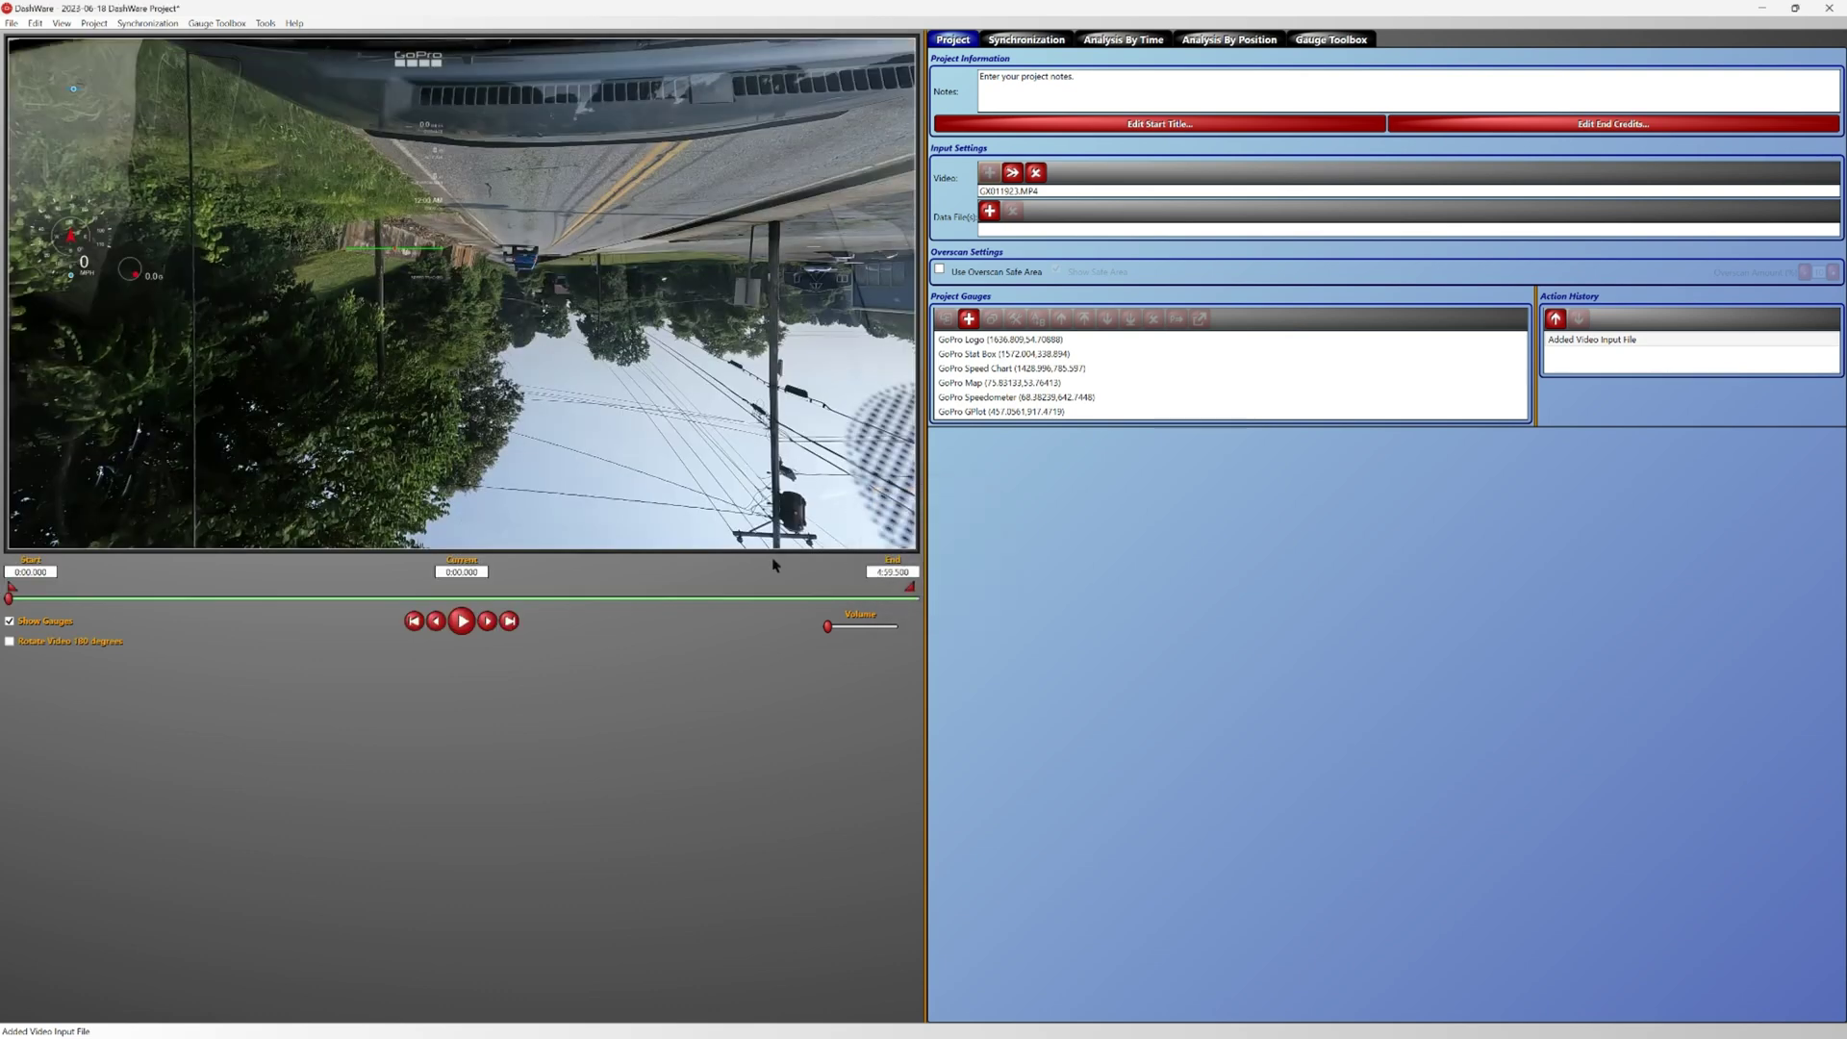
click(10, 641)
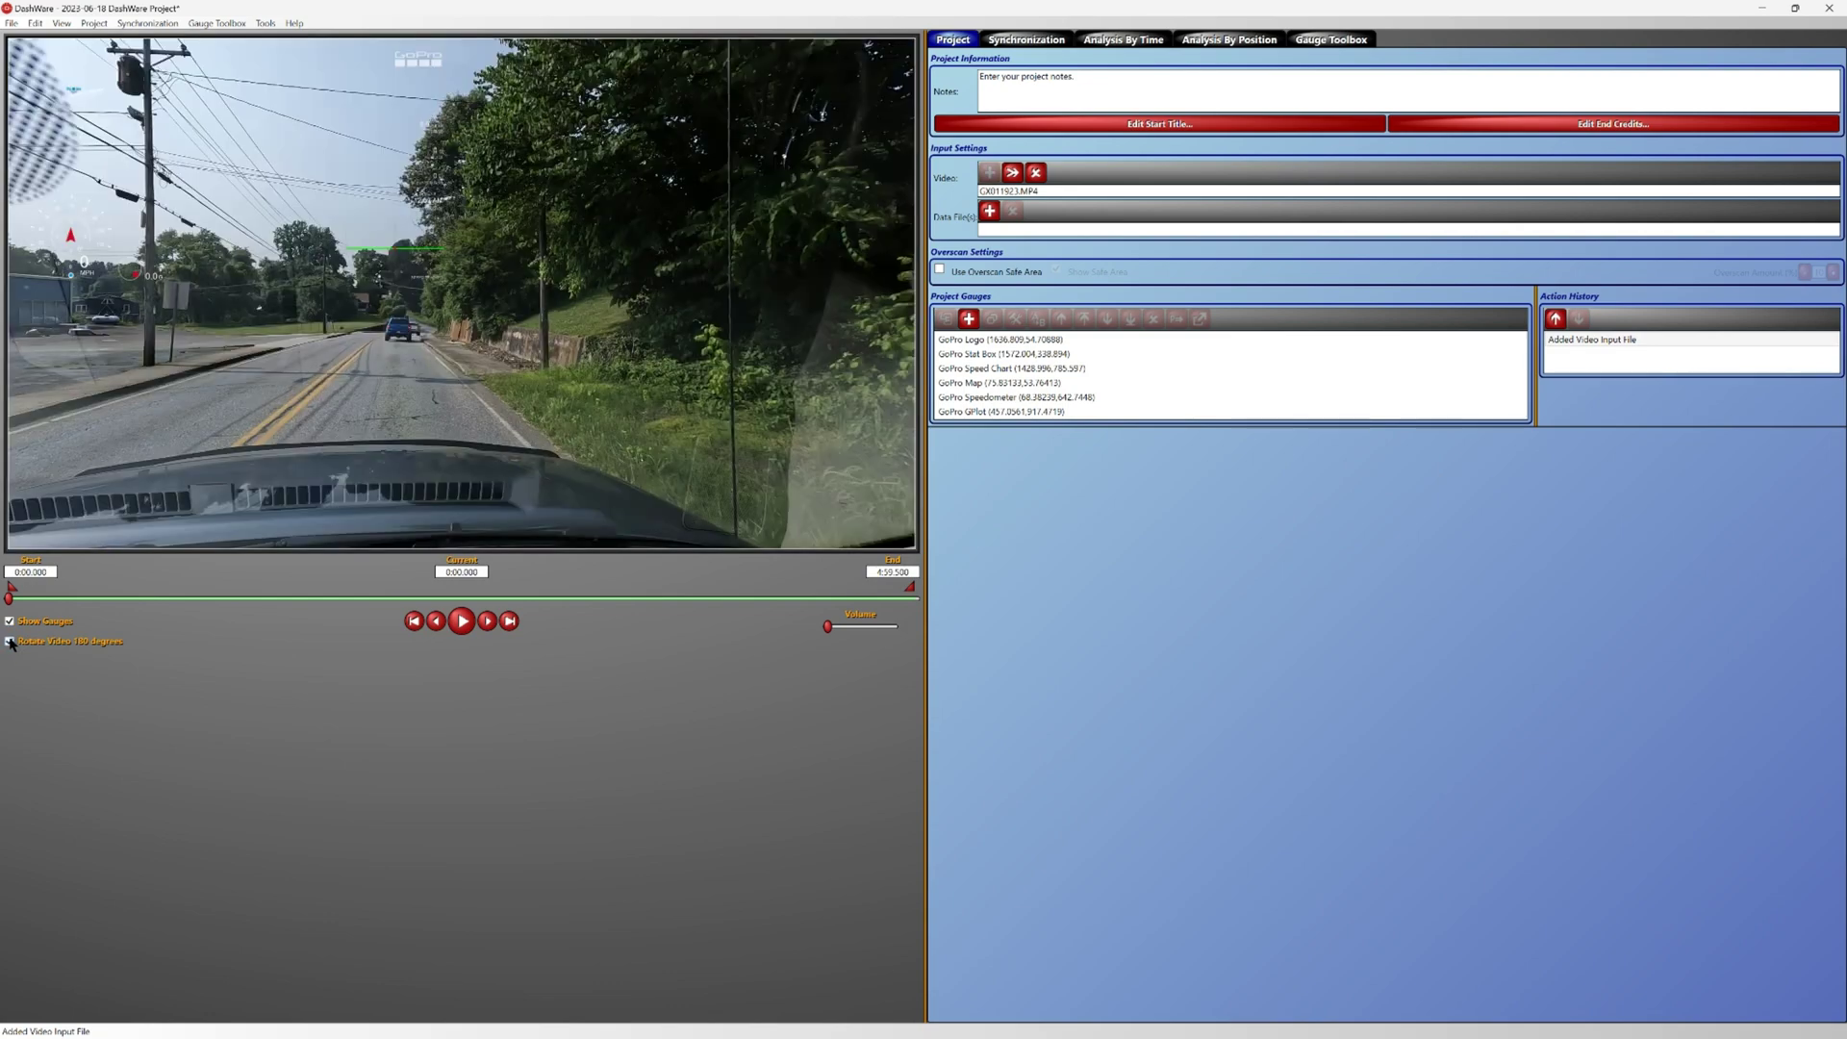
click(990, 212)
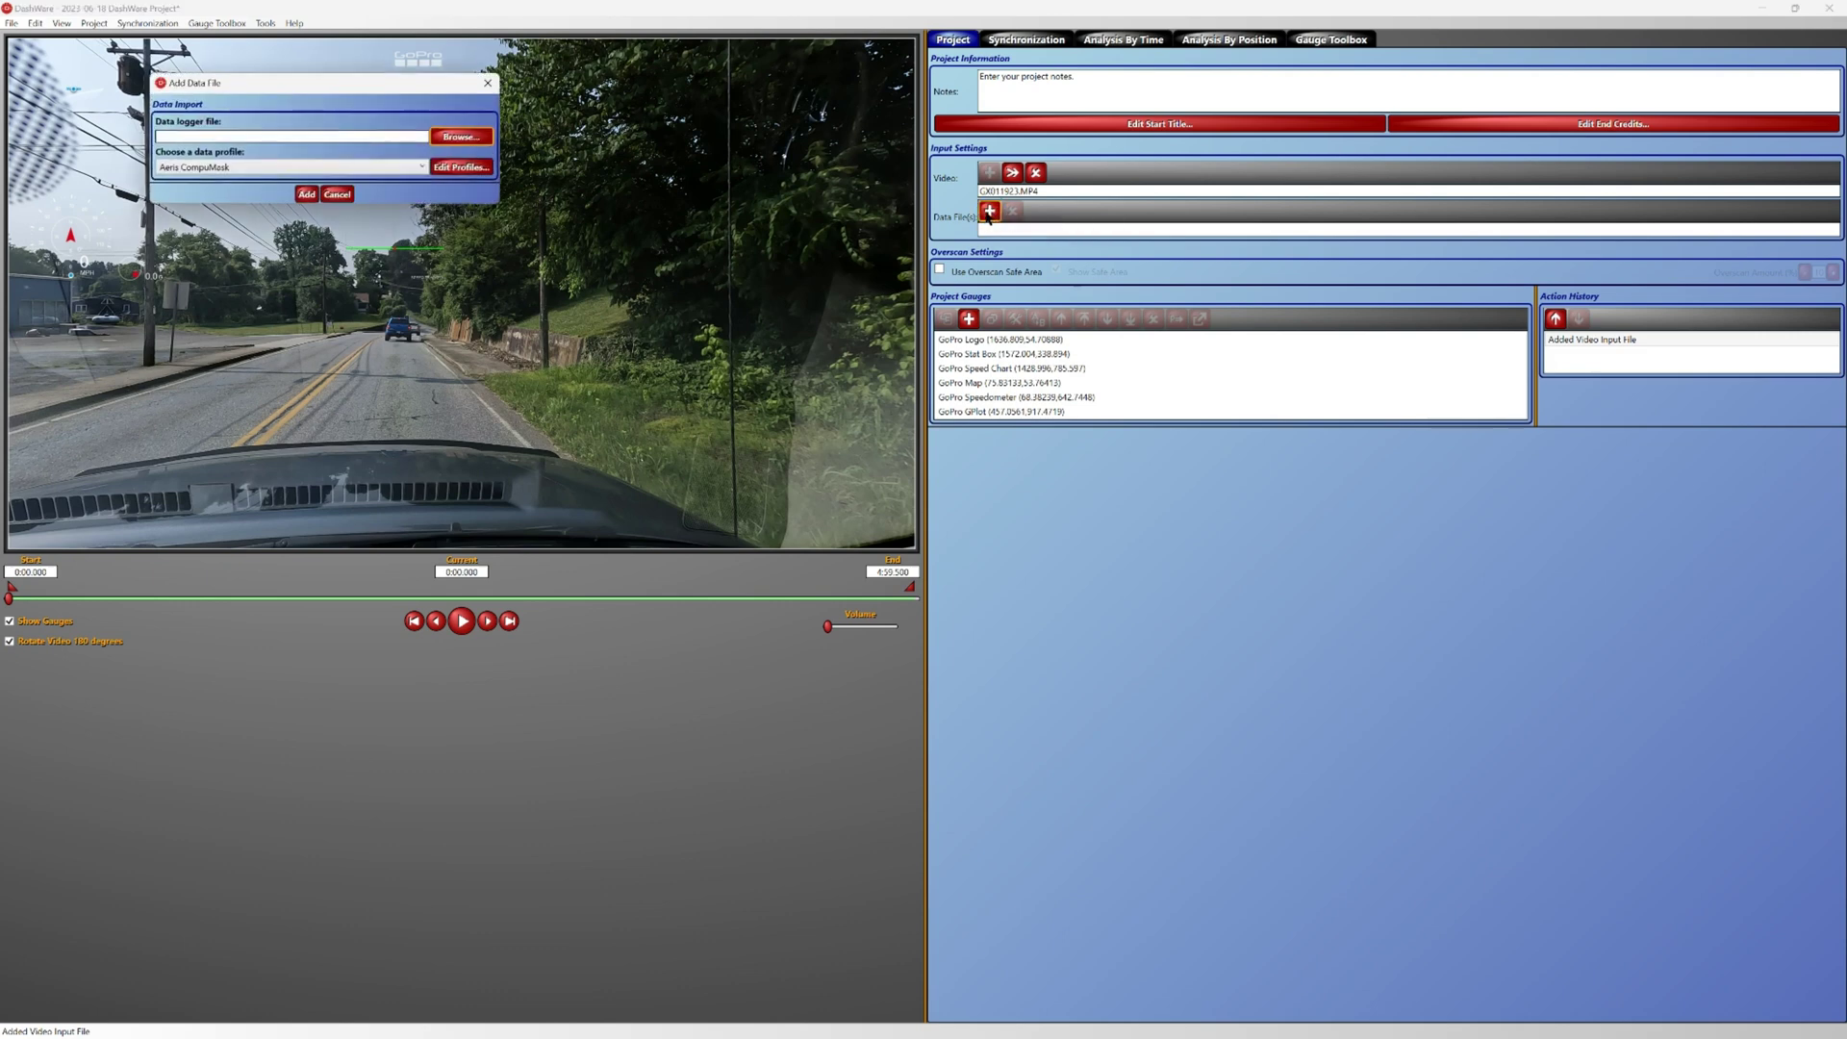
Browse to GX011923_1_GPS5.gpx and add it with the GPX profile
click(446, 139)
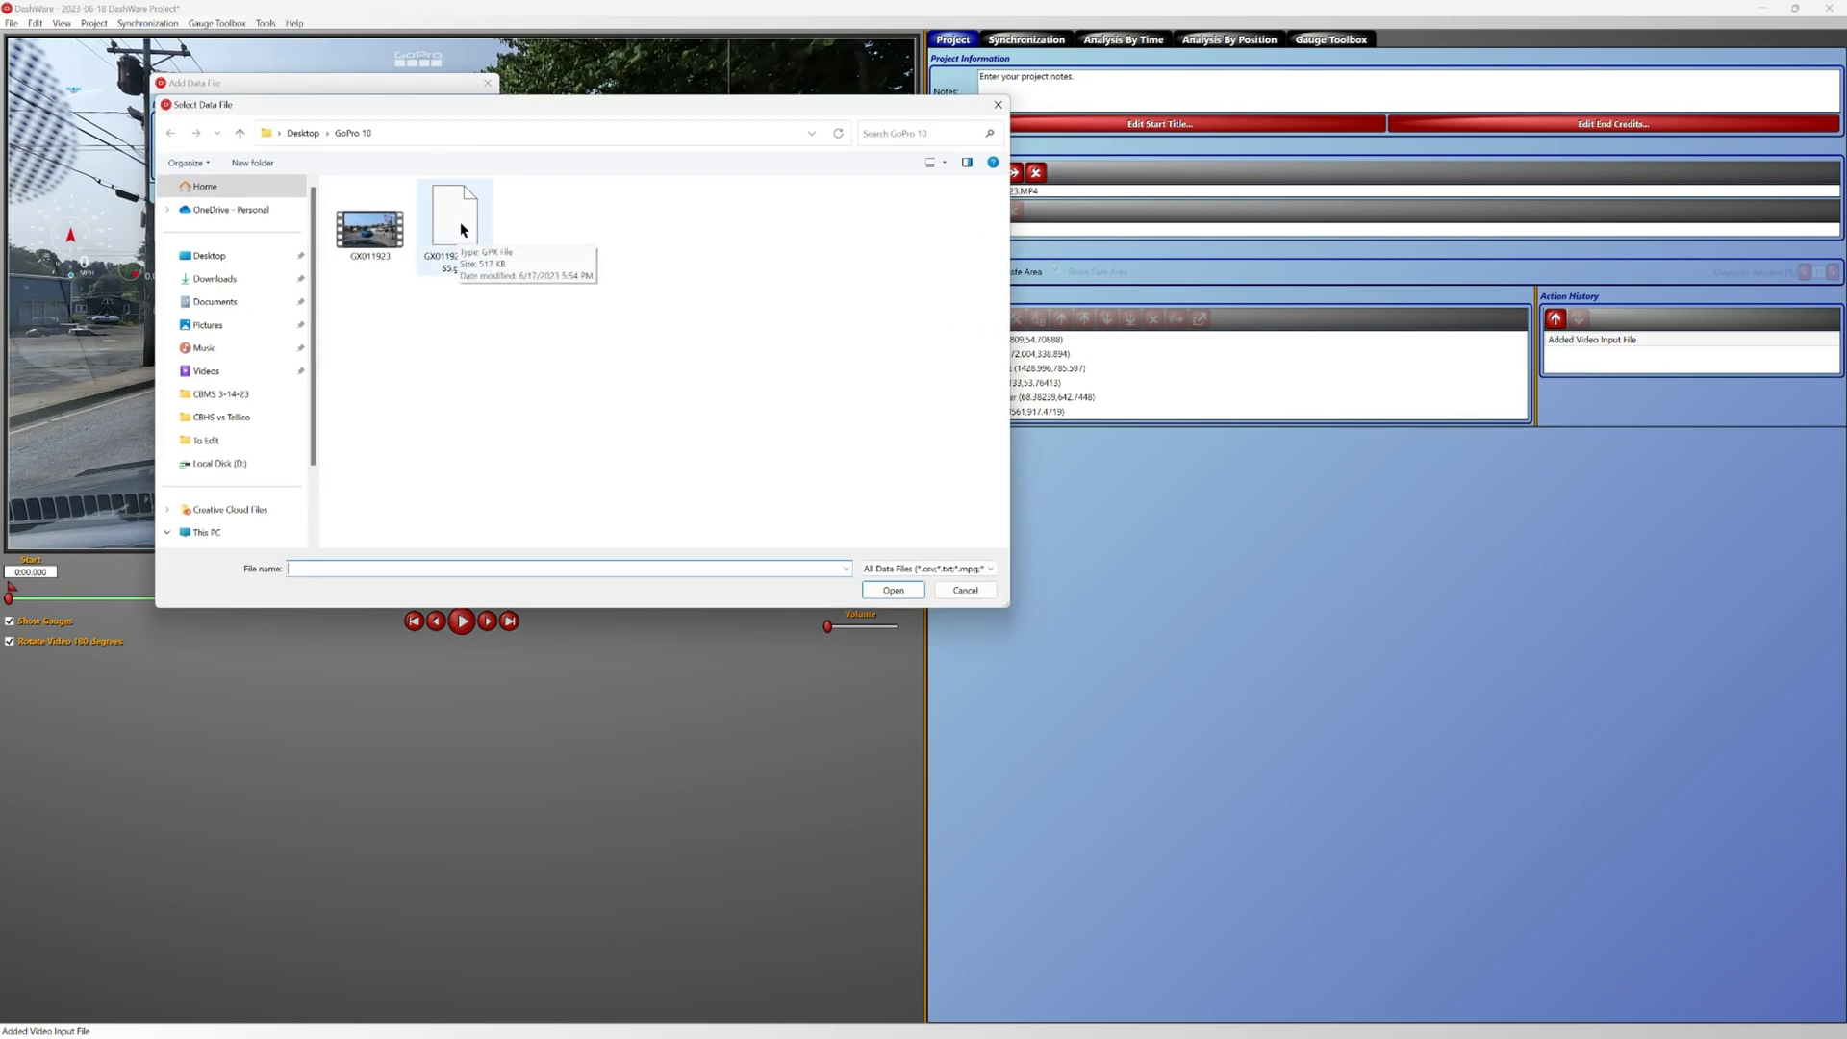
double_click(461, 229)
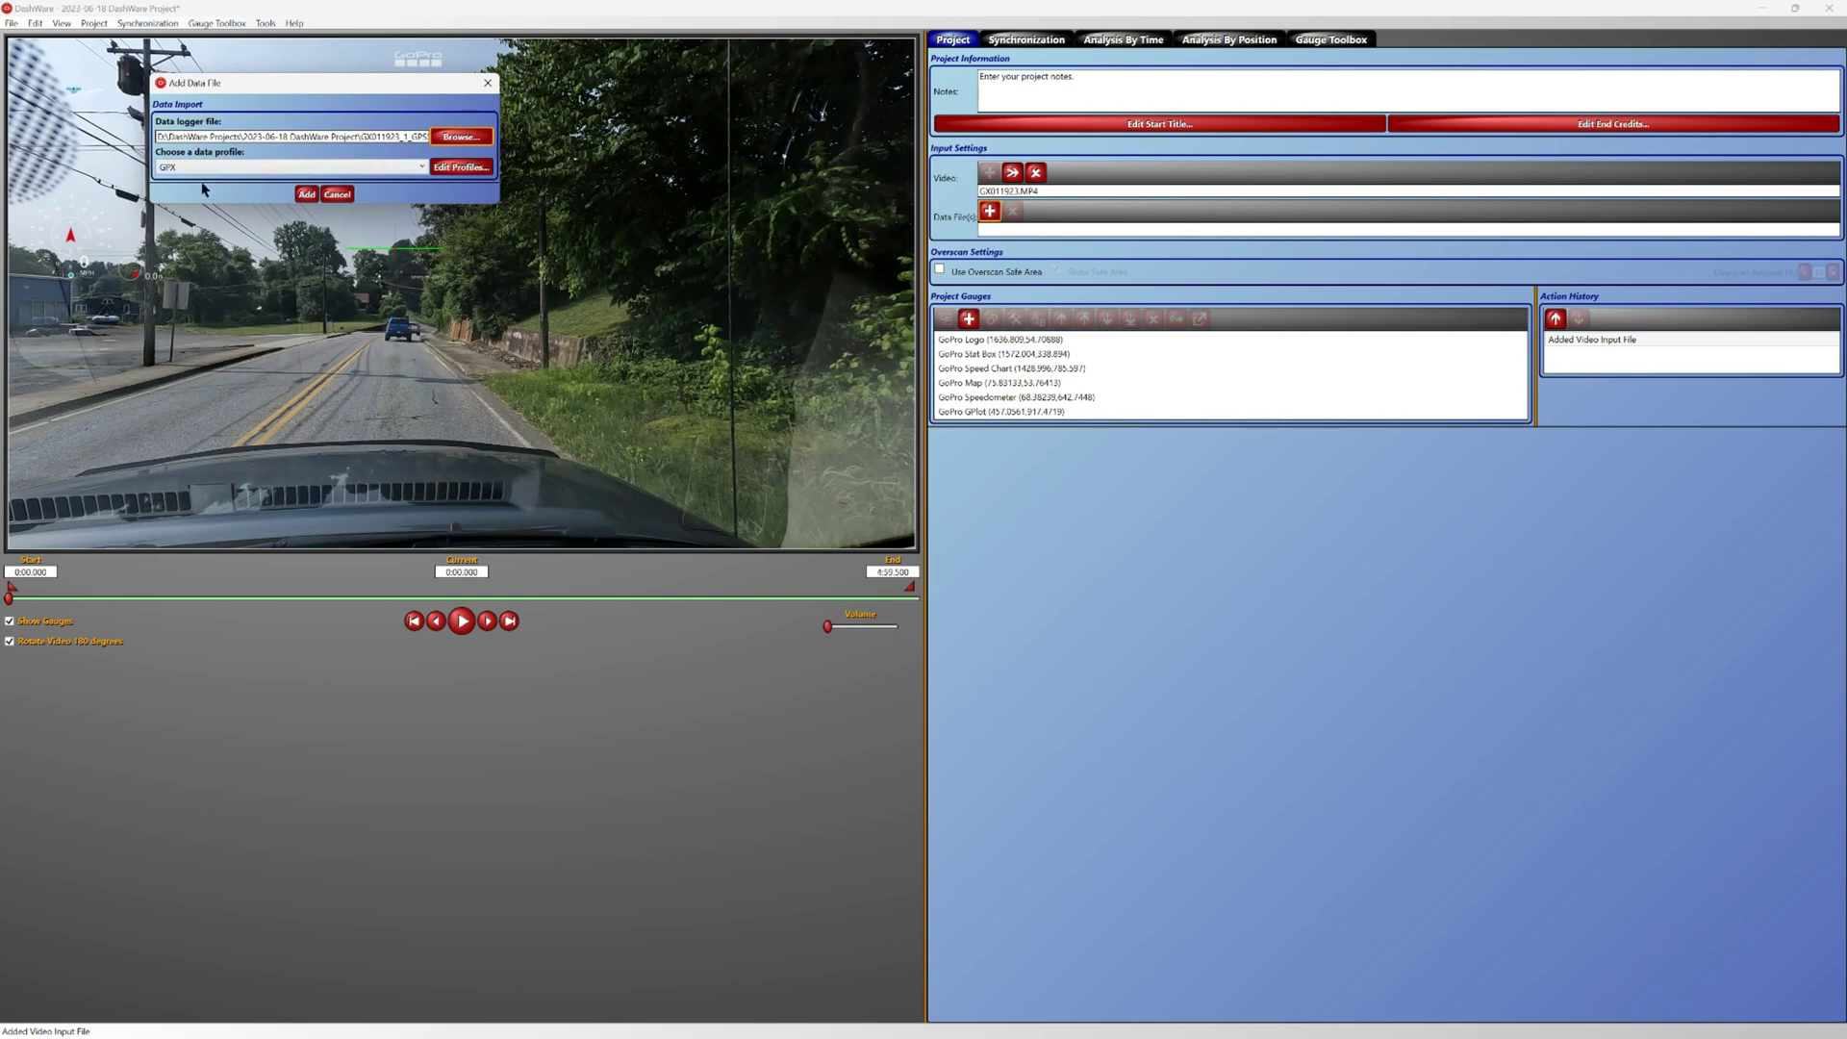
click(307, 194)
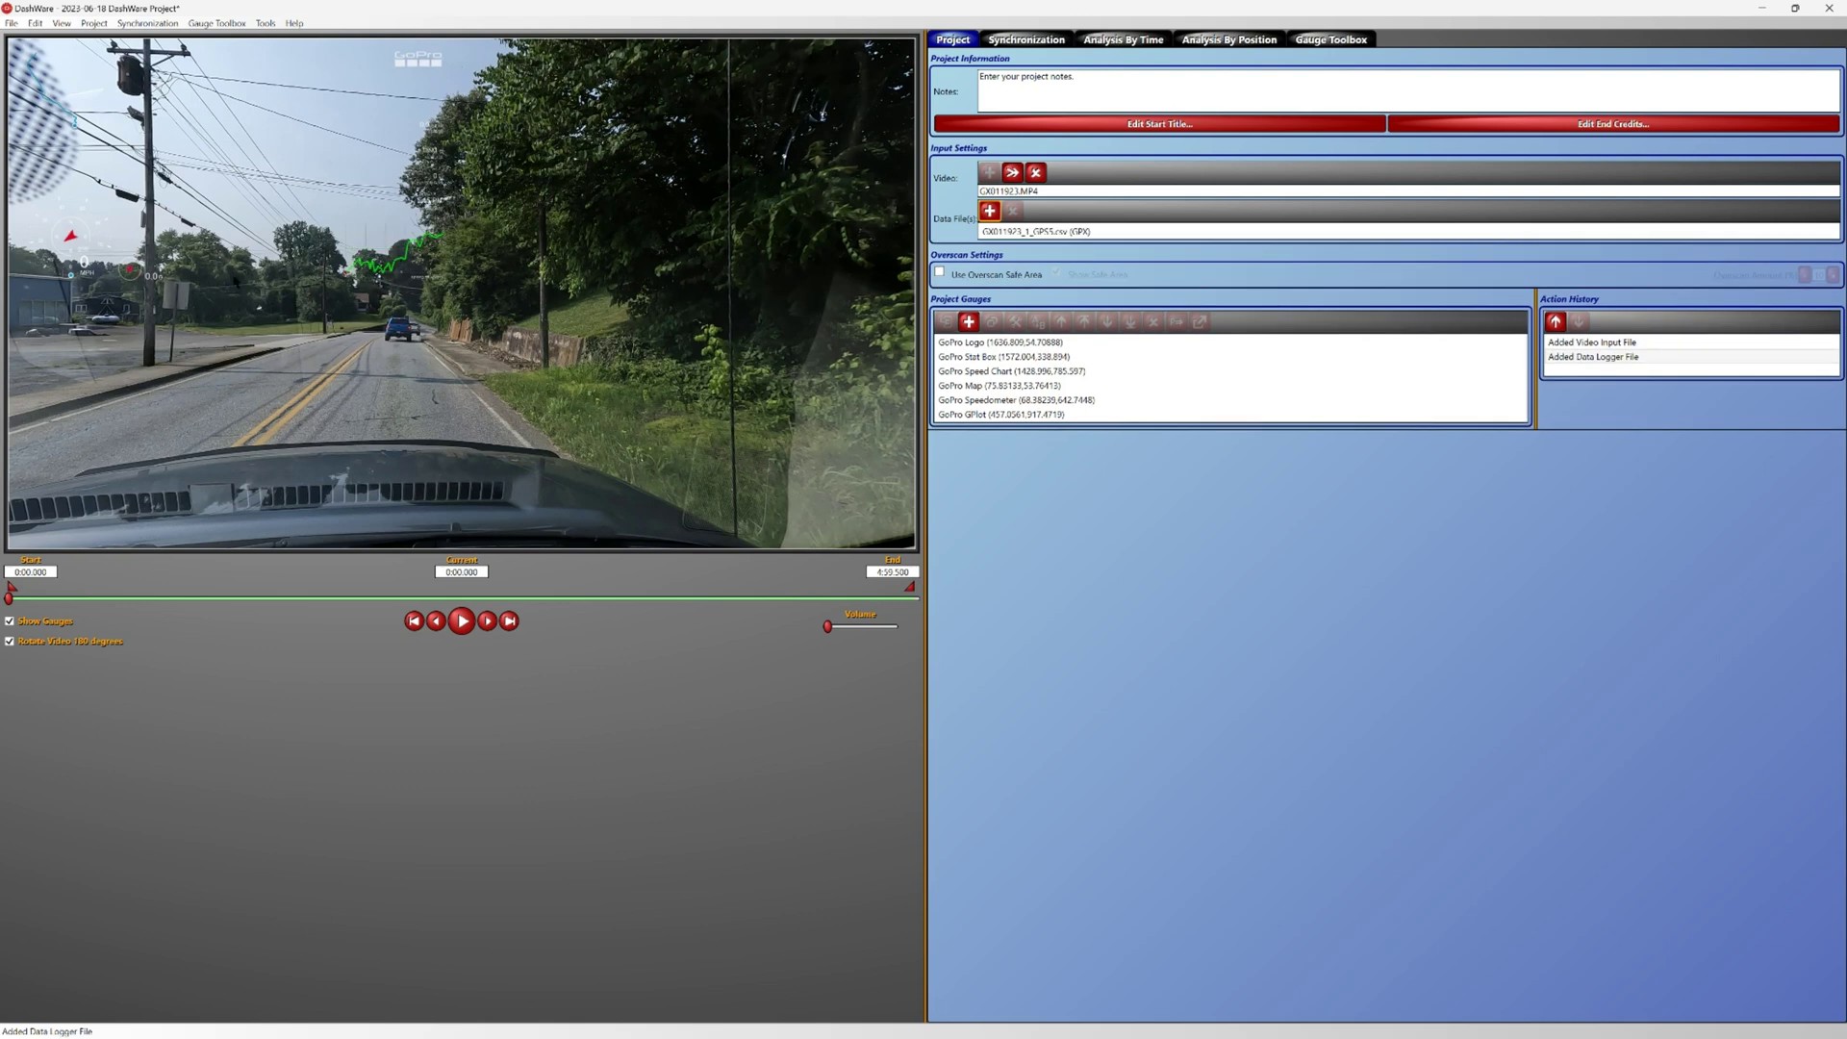
Turn on Sync with Video in Synchronization to lock the GPX data at a 0:00.000 offset
click(1024, 40)
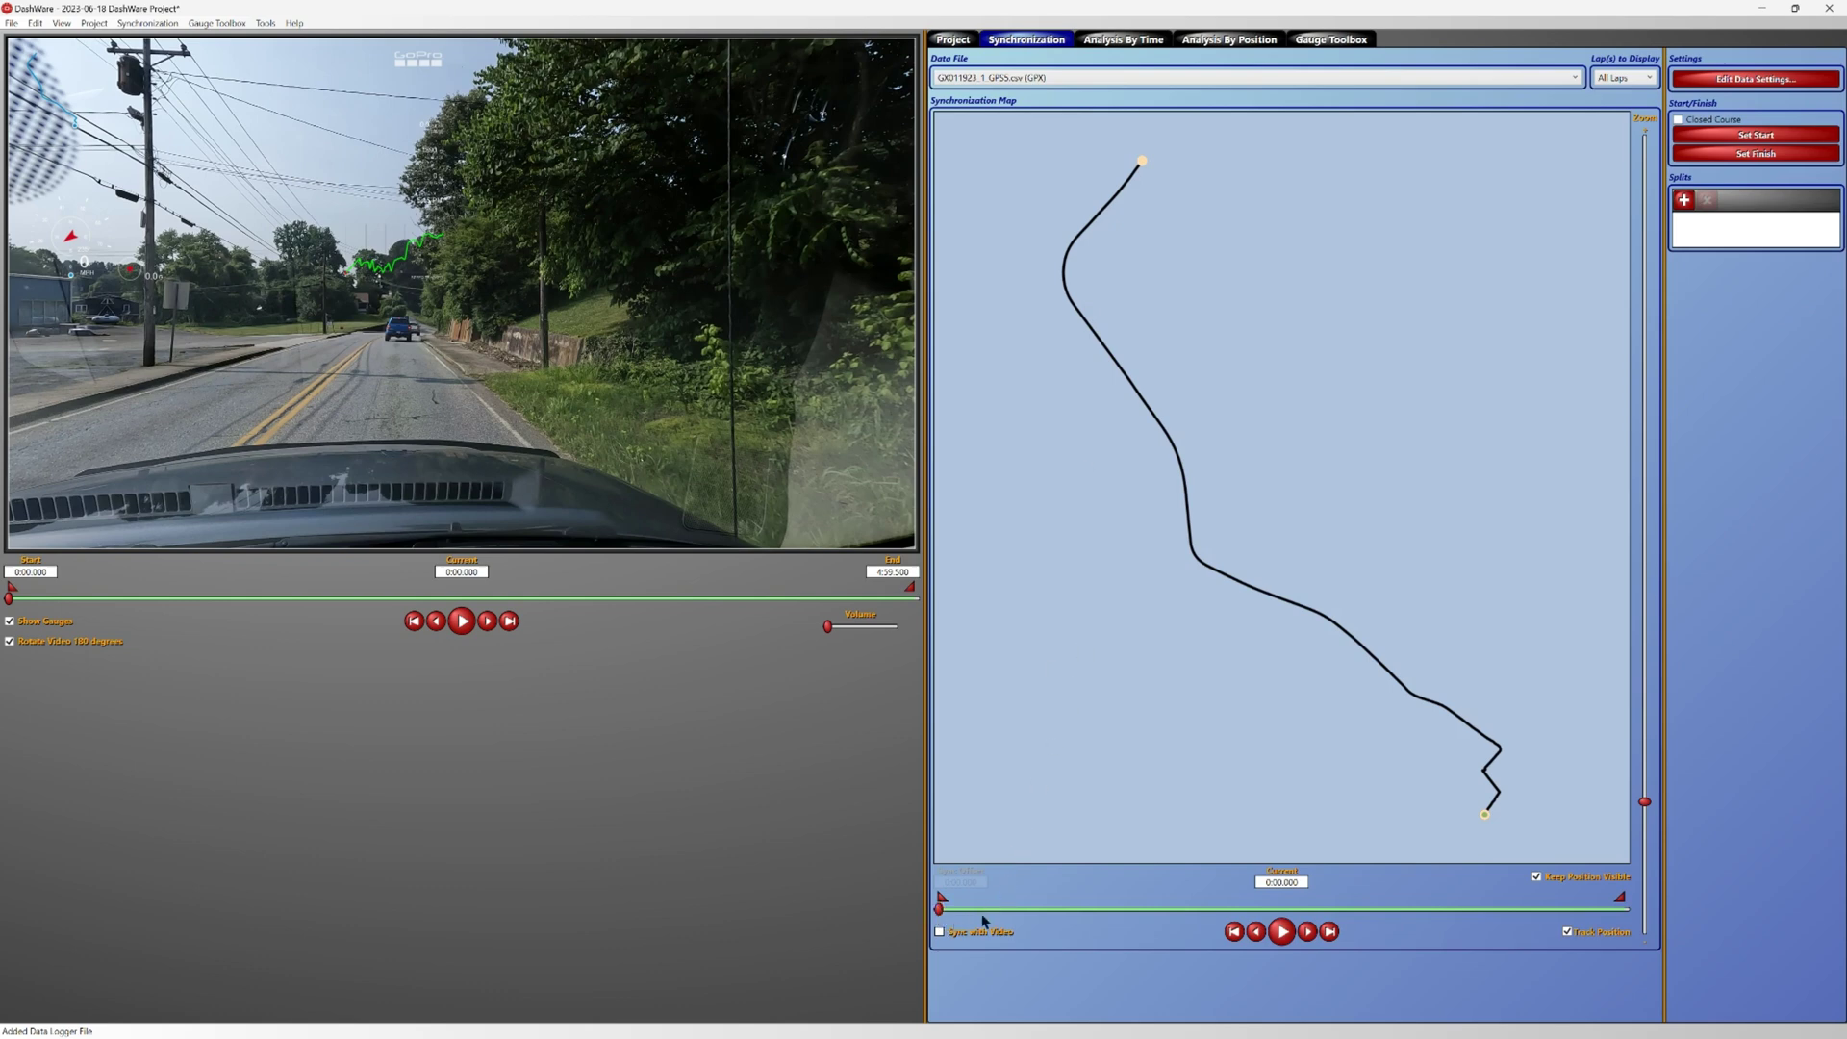
click(940, 931)
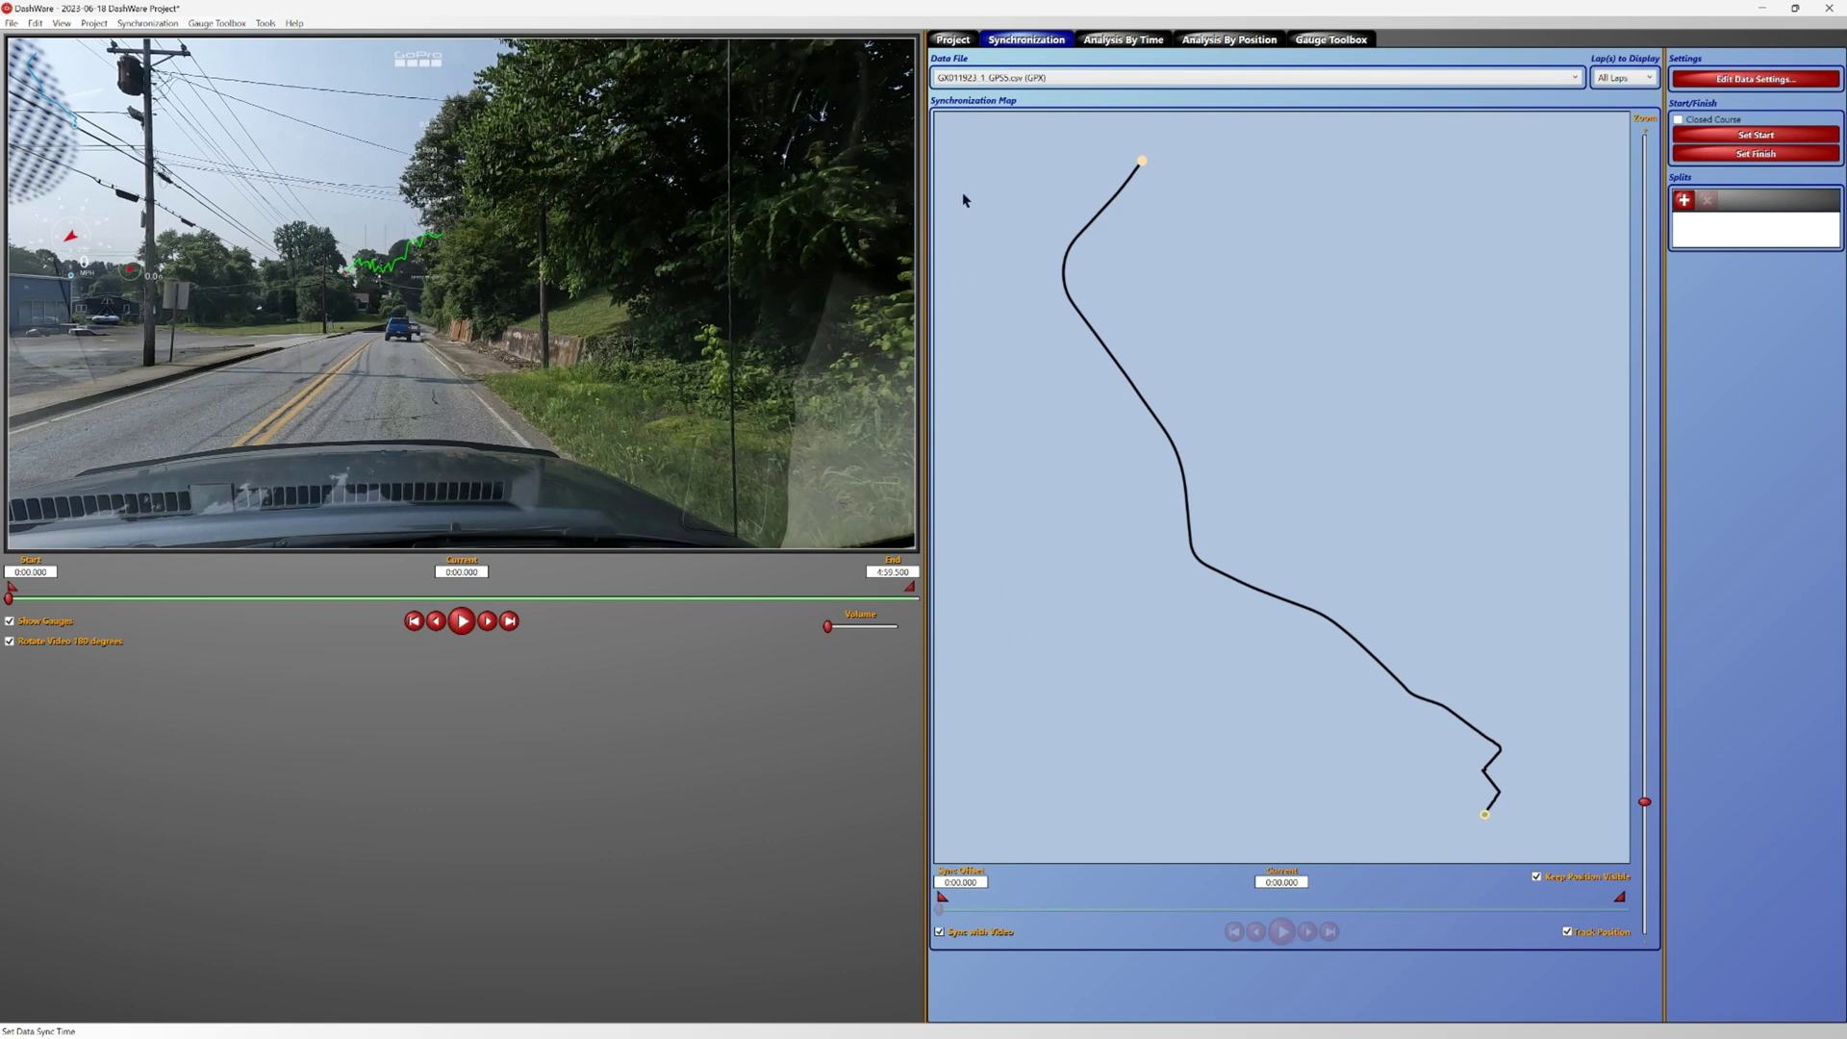
click(953, 40)
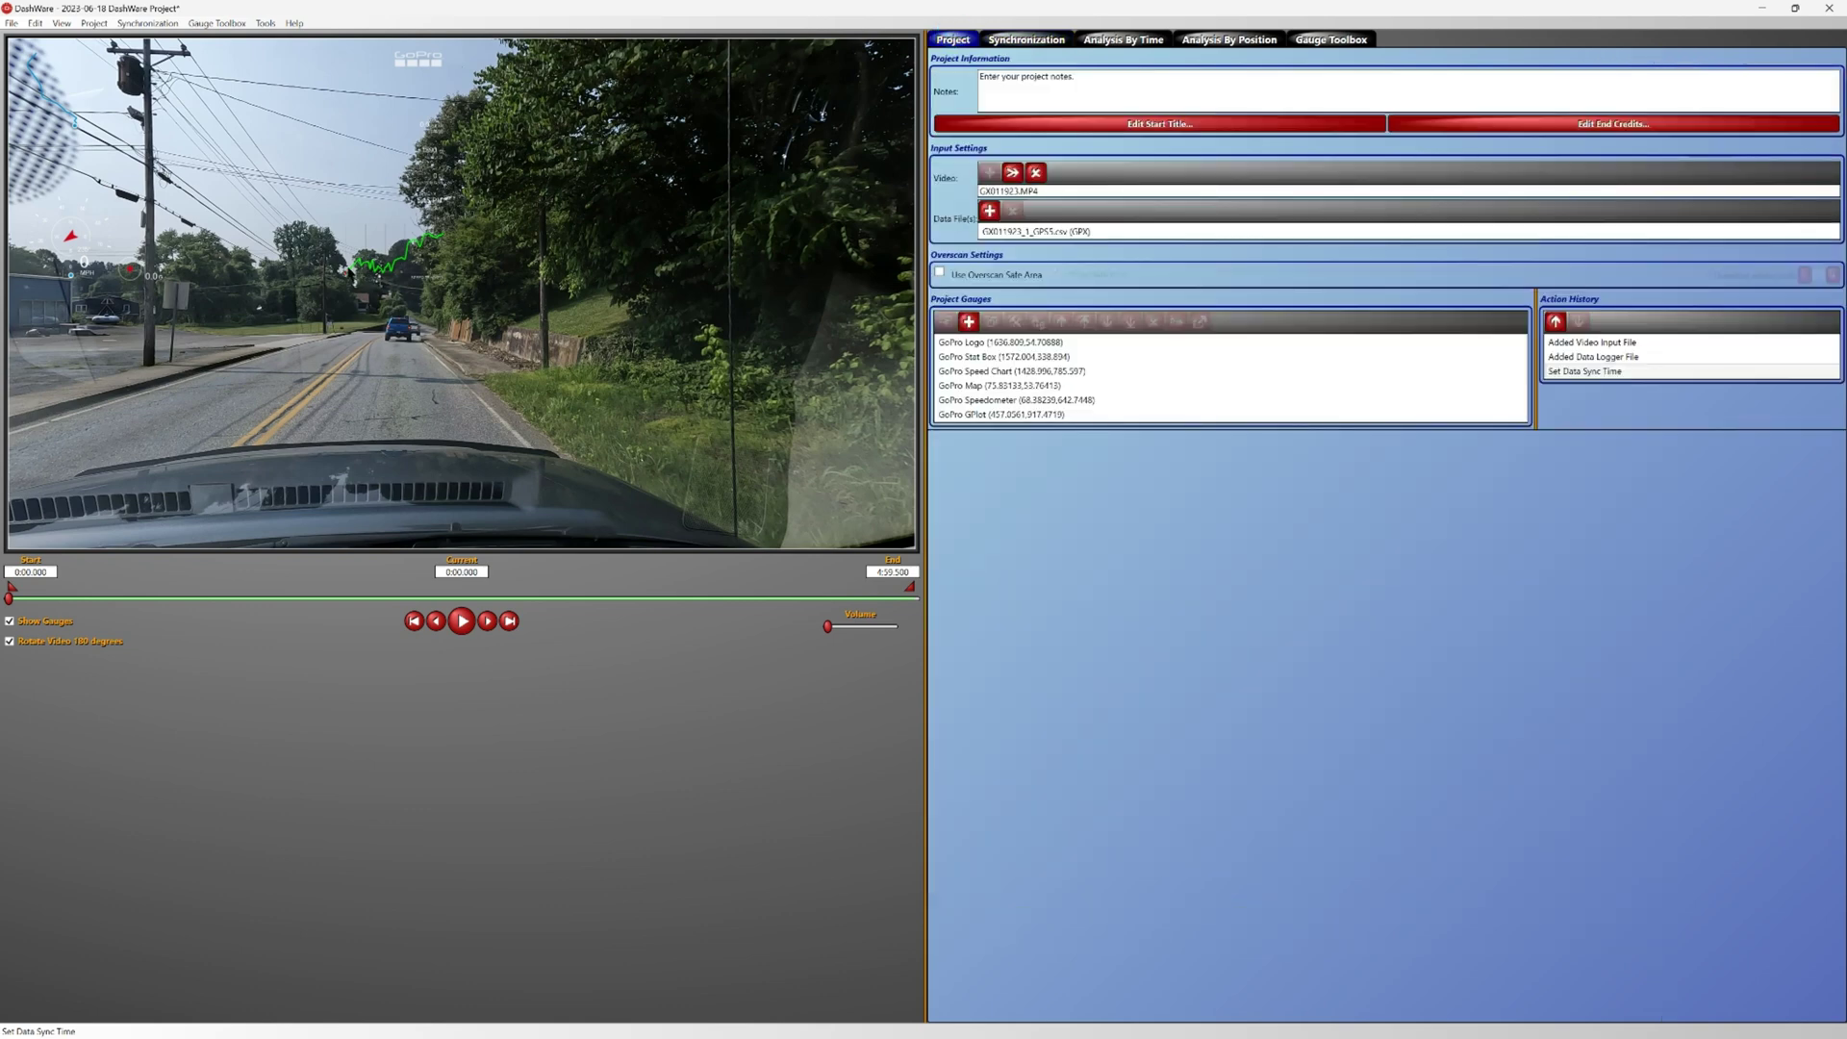
Enlarge the speedometer into the lower left, then enlarge the G-force gauge and move it onto the hood
click(99, 241)
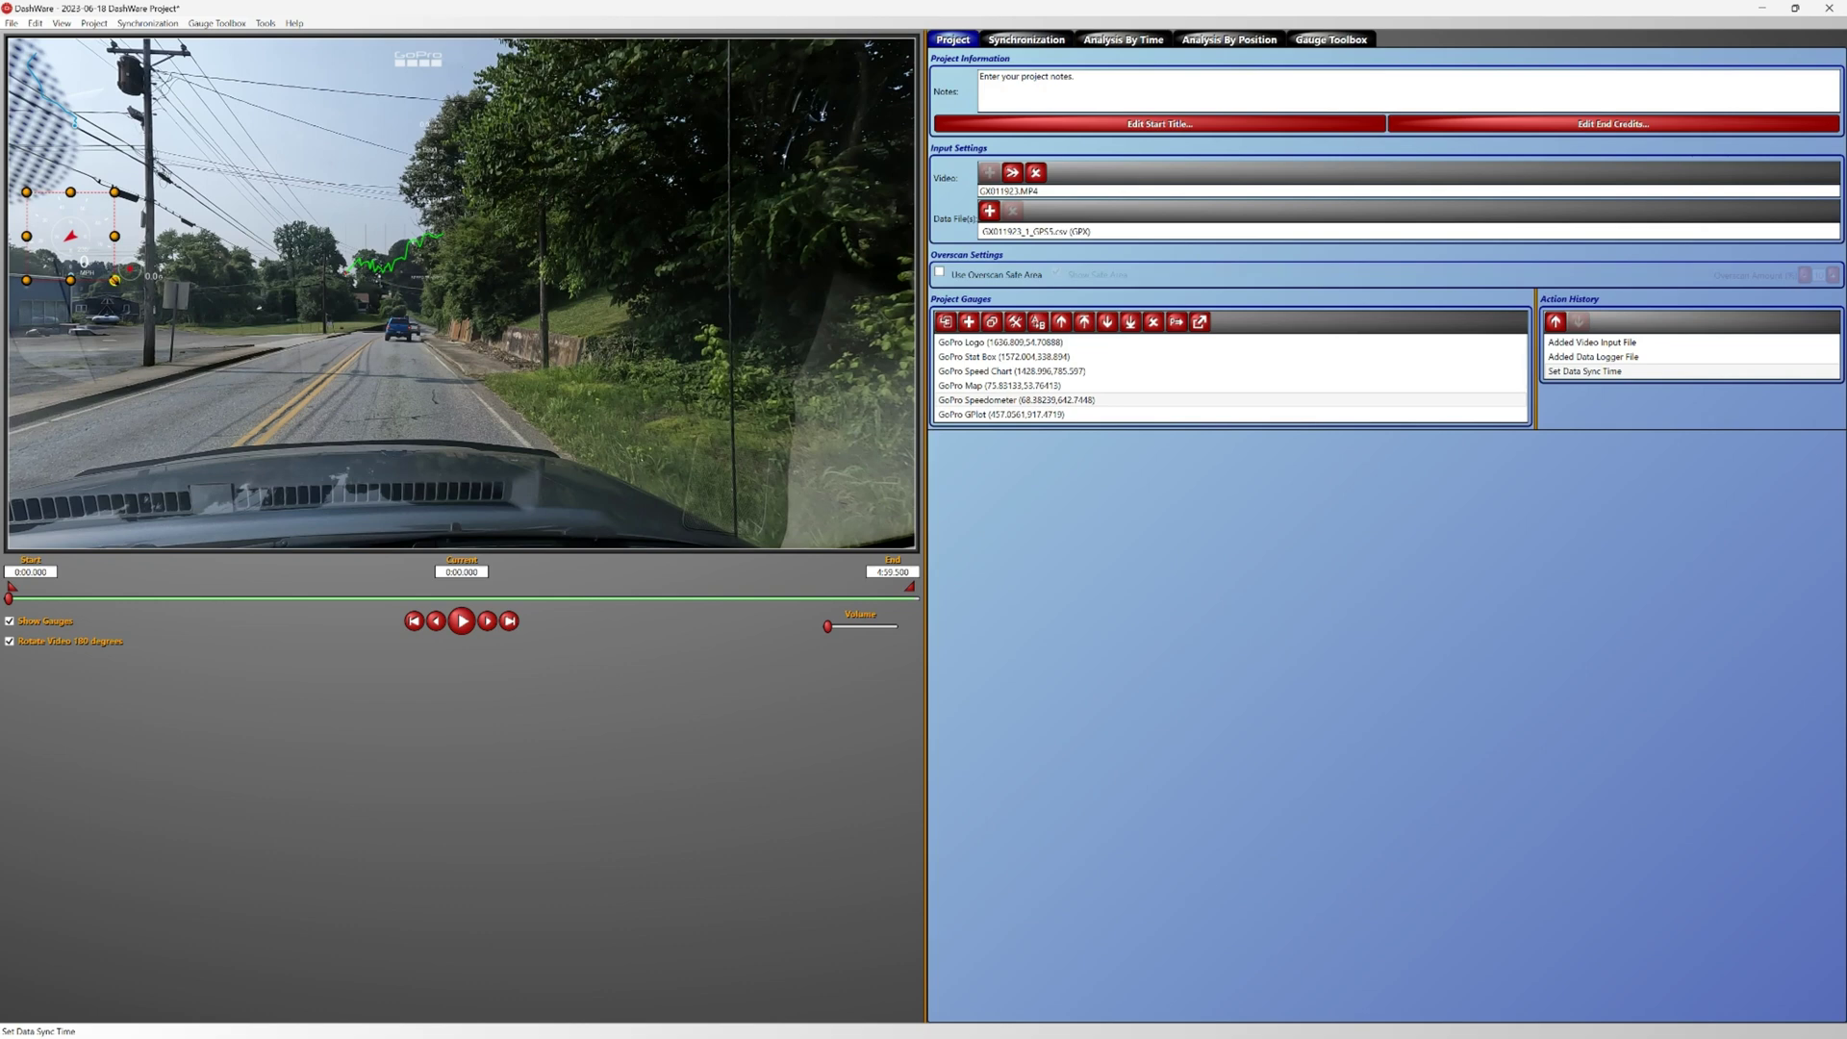
drag(130, 296, 117, 502)
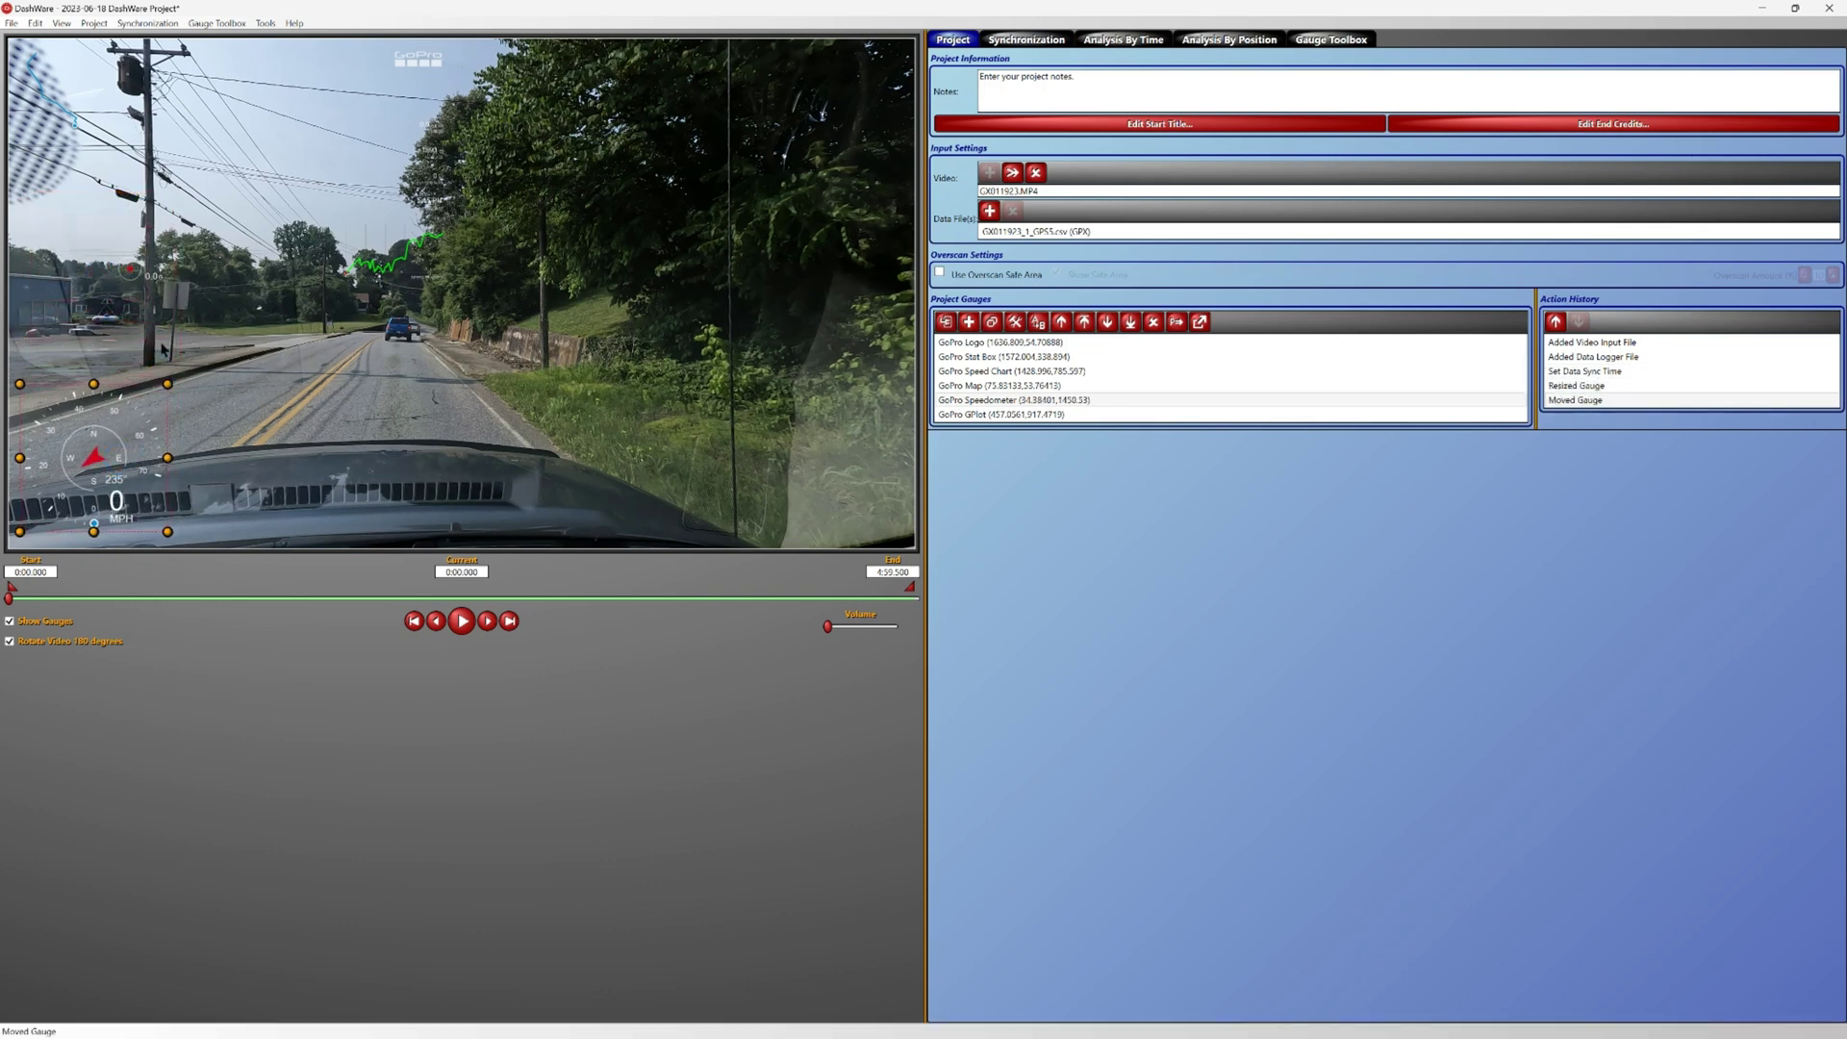
click(175, 293)
click(172, 289)
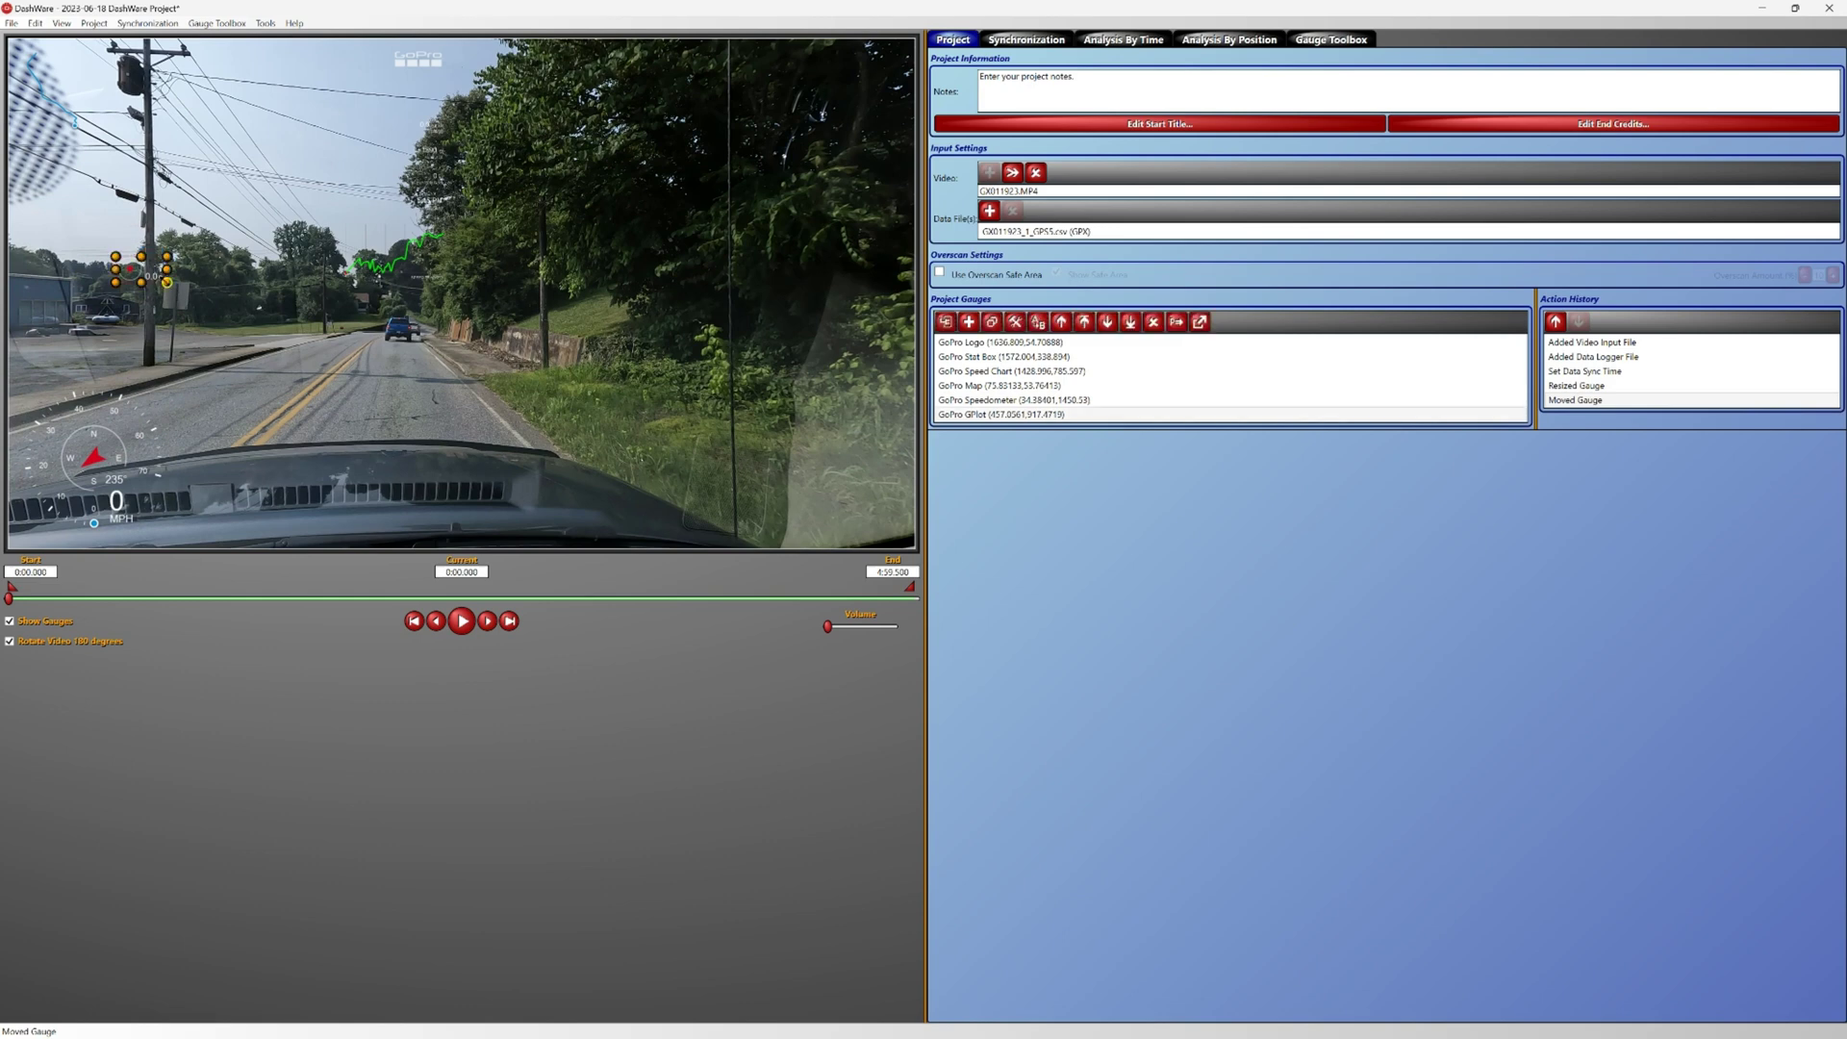
drag(171, 289, 209, 362)
drag(171, 283, 438, 504)
click(389, 290)
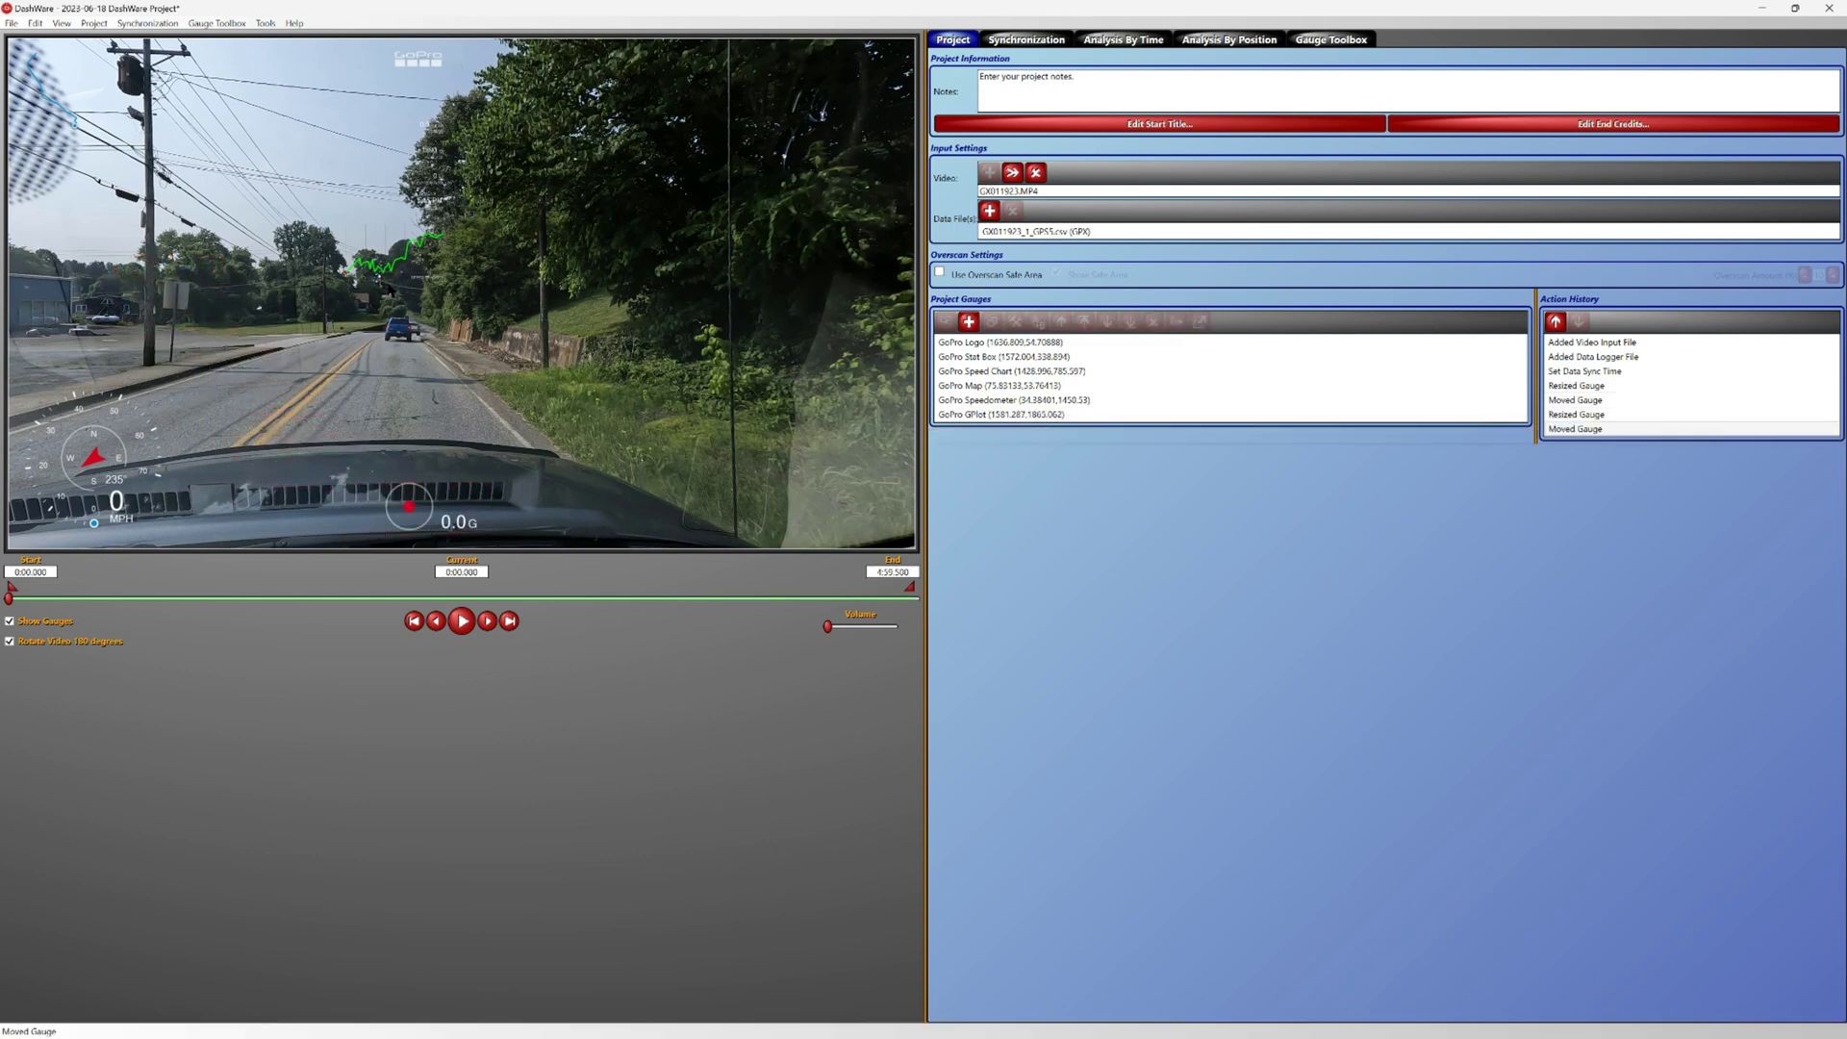
Enlarge the speed chart, and enlarge the map gauge and move it down and right over the road
click(394, 264)
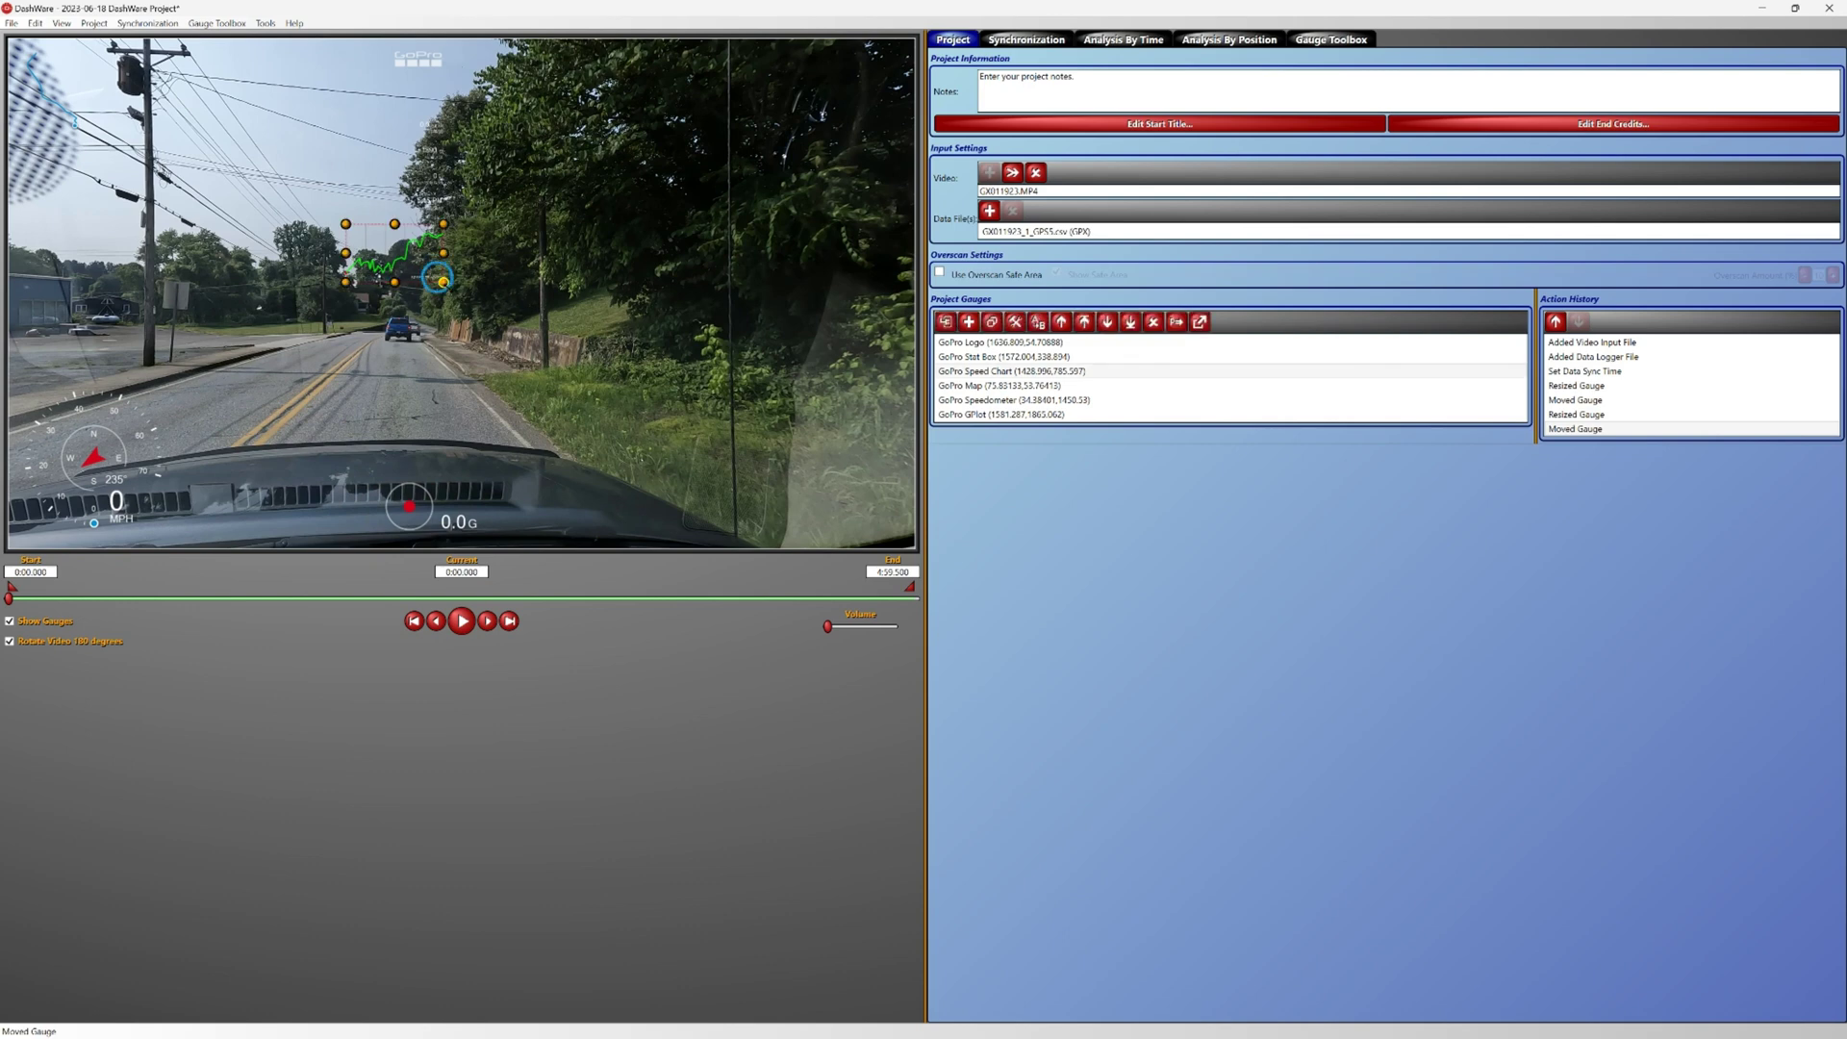
drag(443, 282, 692, 514)
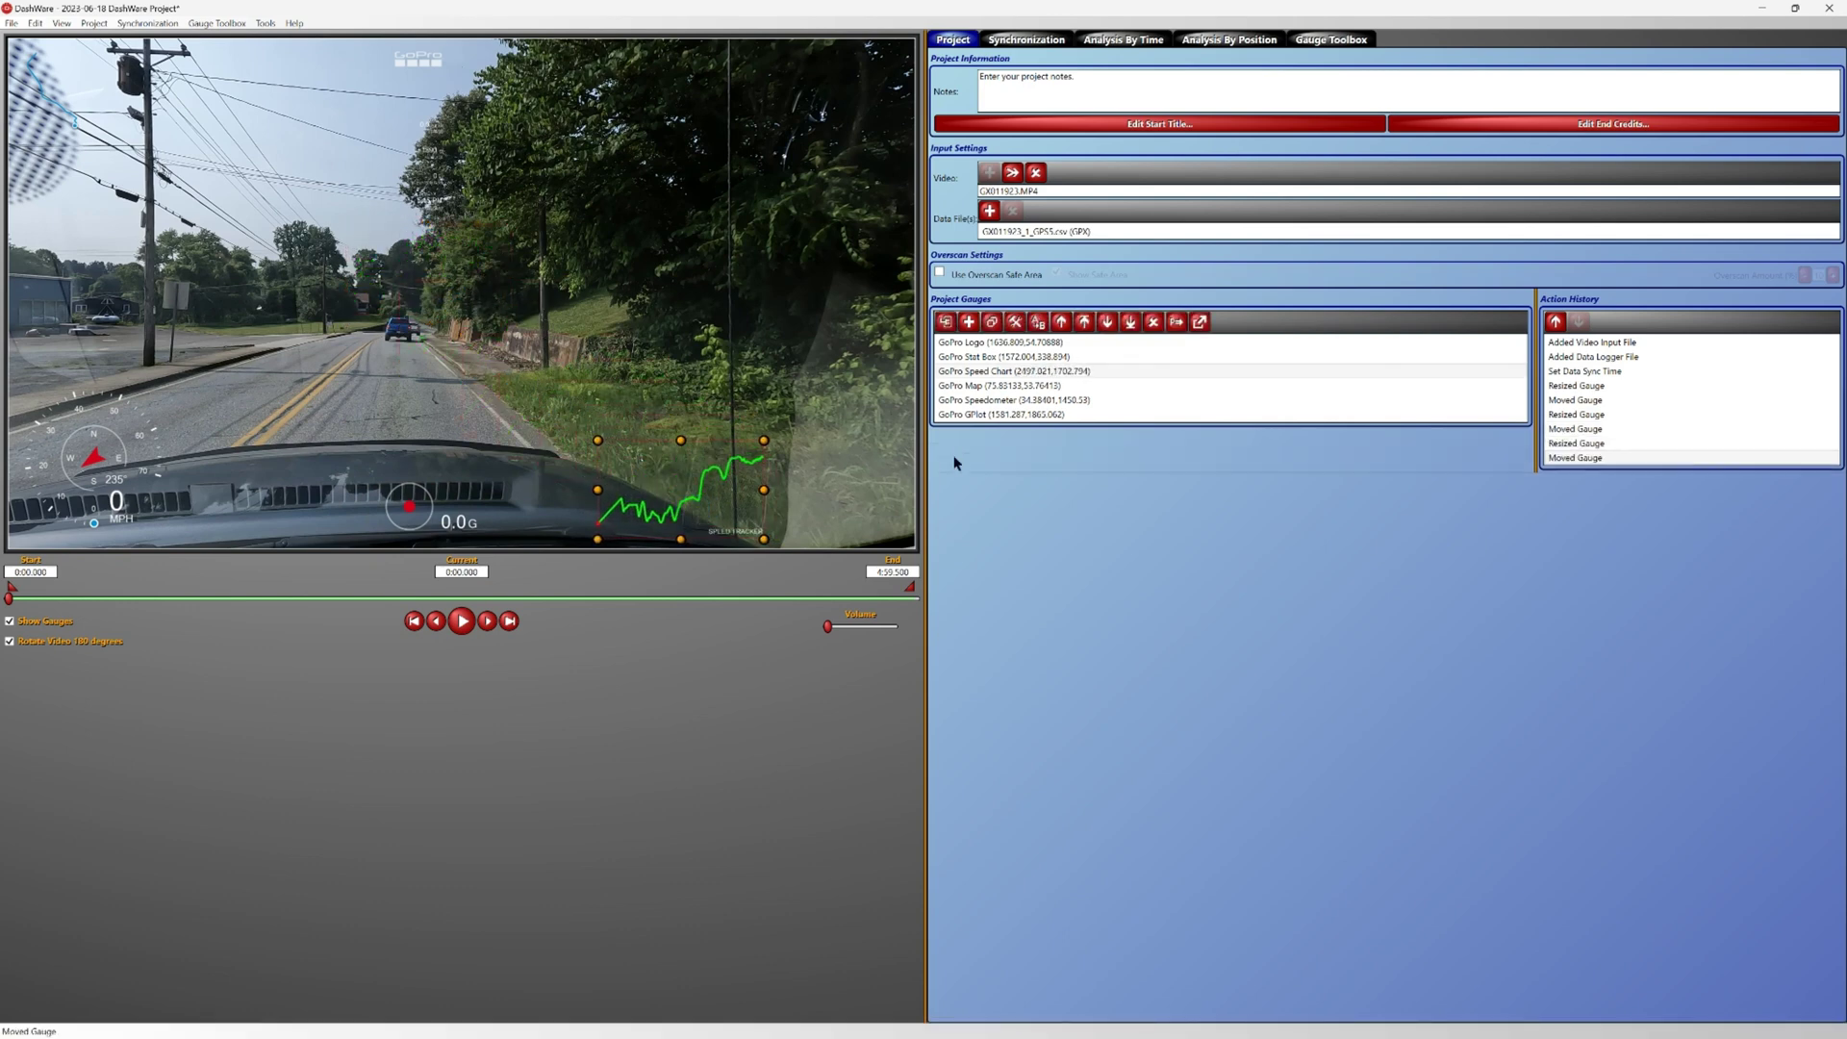
click(1010, 388)
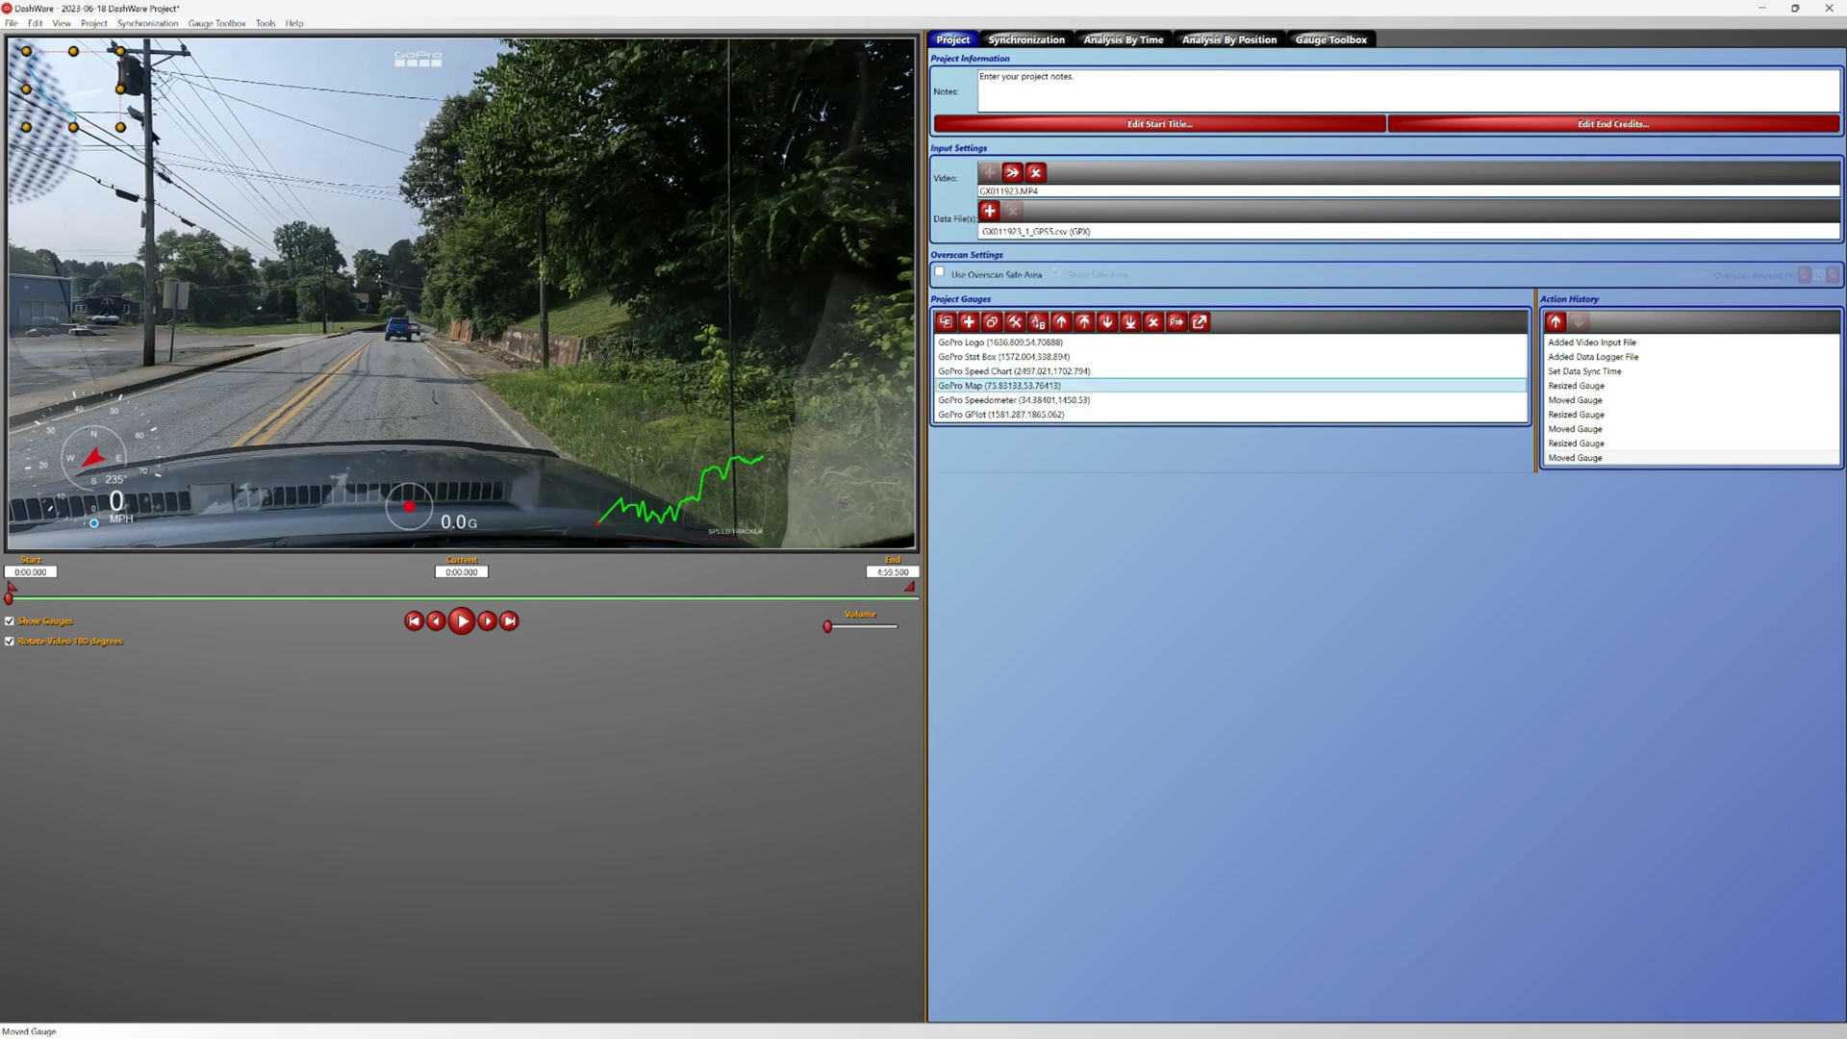
drag(120, 128, 193, 275)
drag(145, 171, 259, 307)
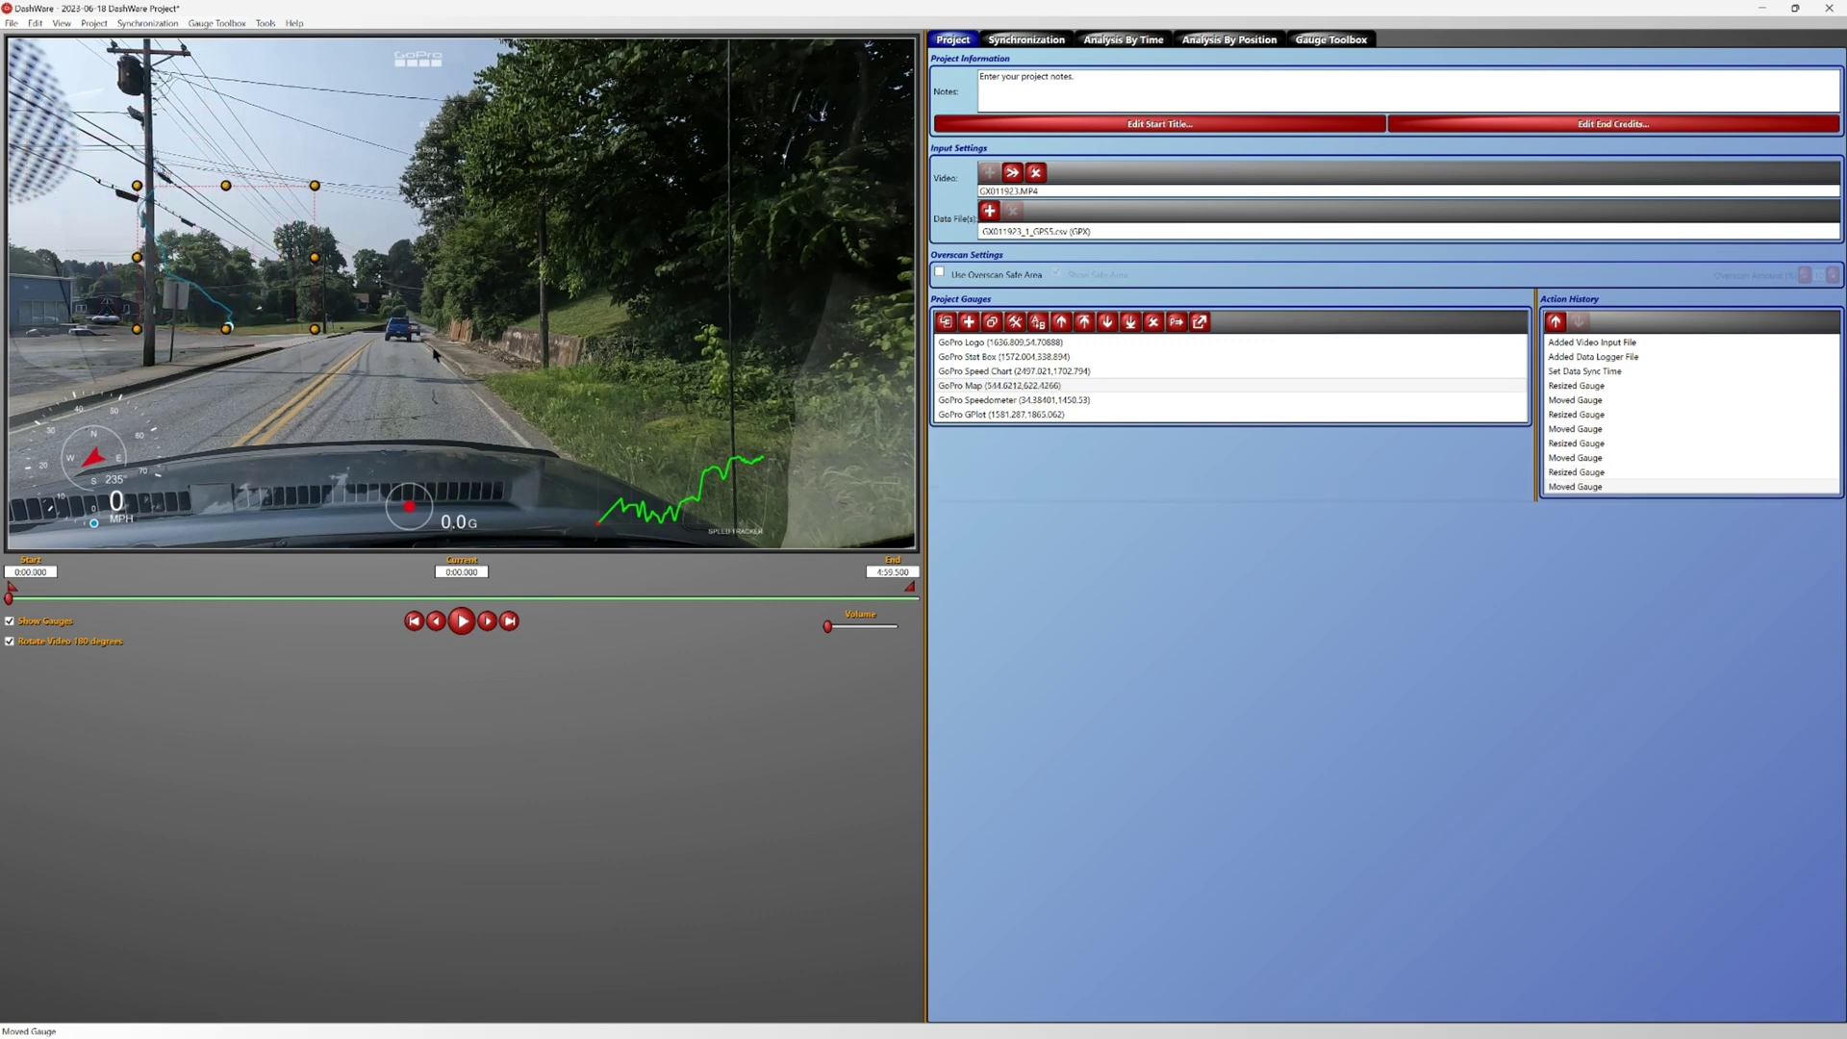
click(993, 401)
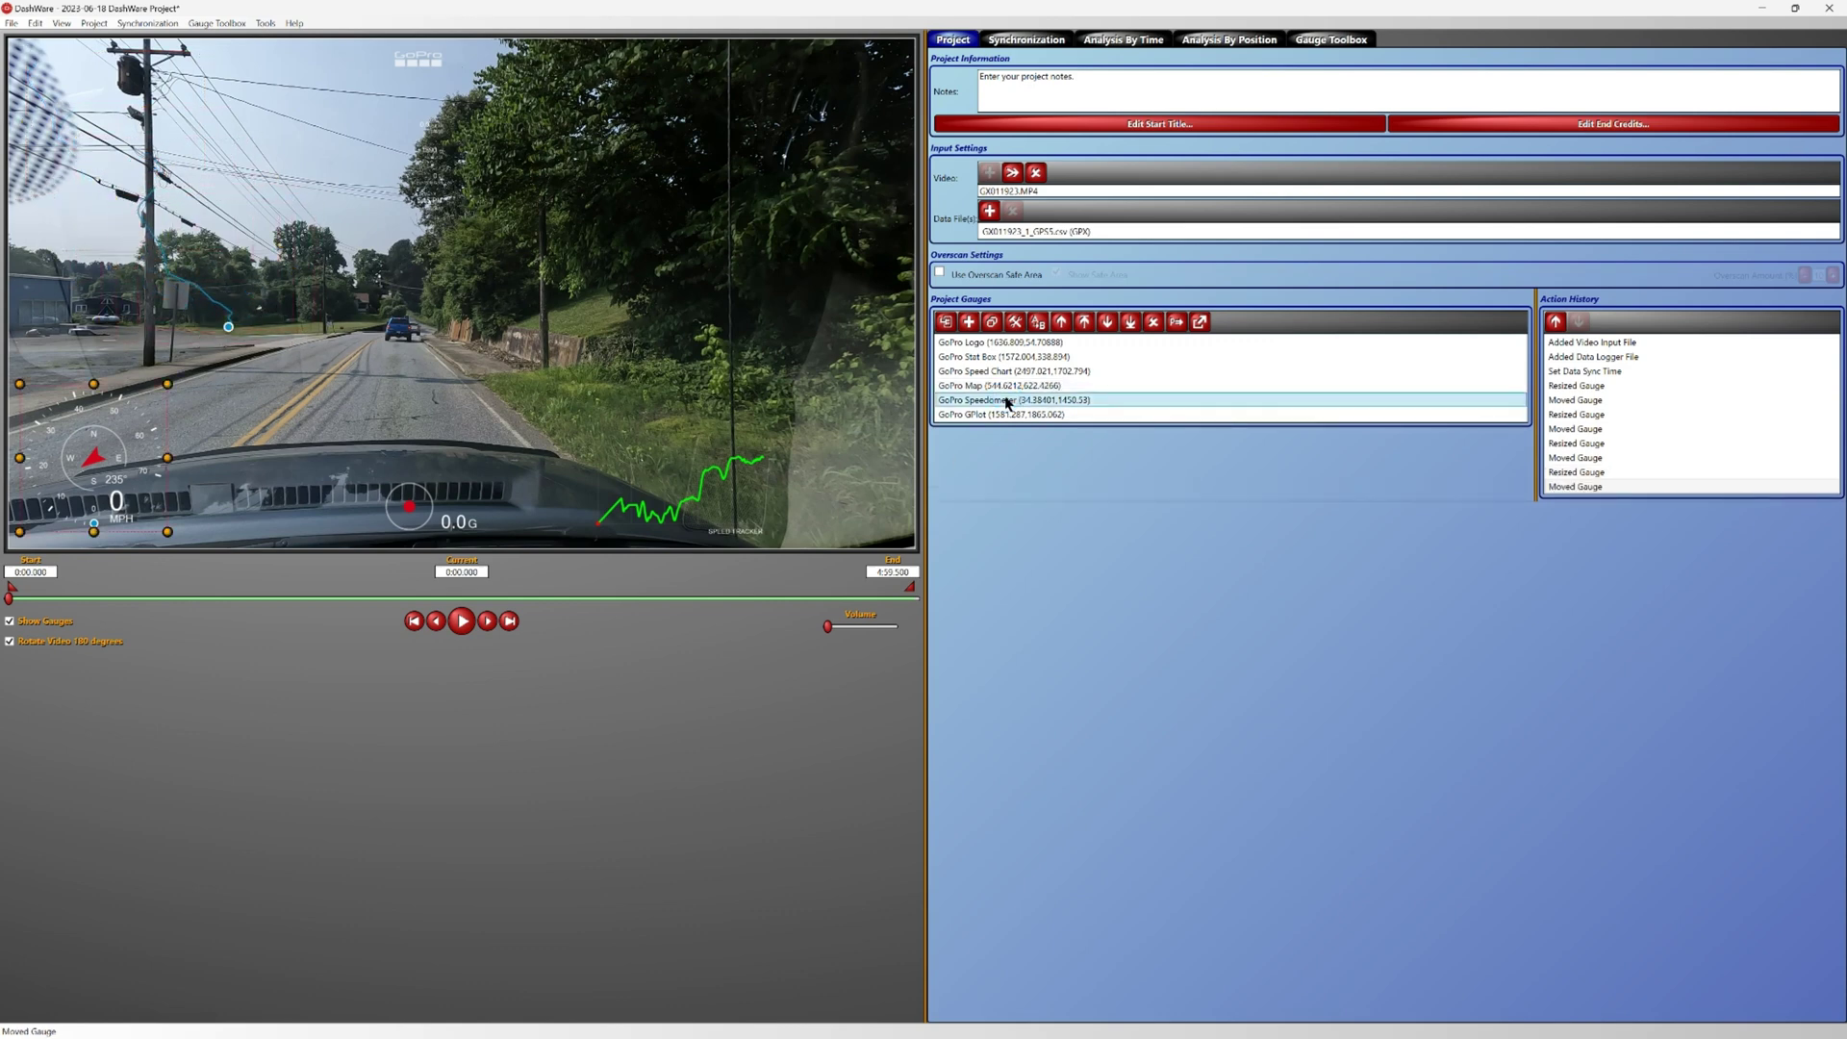